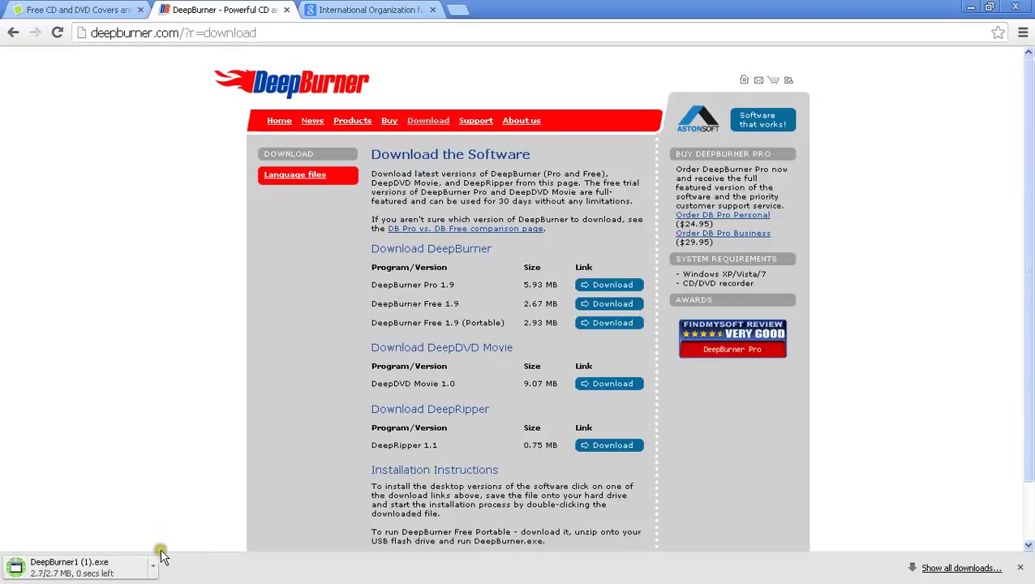
# Run the downloaded DeepBurner1 (1).exe installer and decline uninstalling the existing application
pyautogui.click(134, 564)
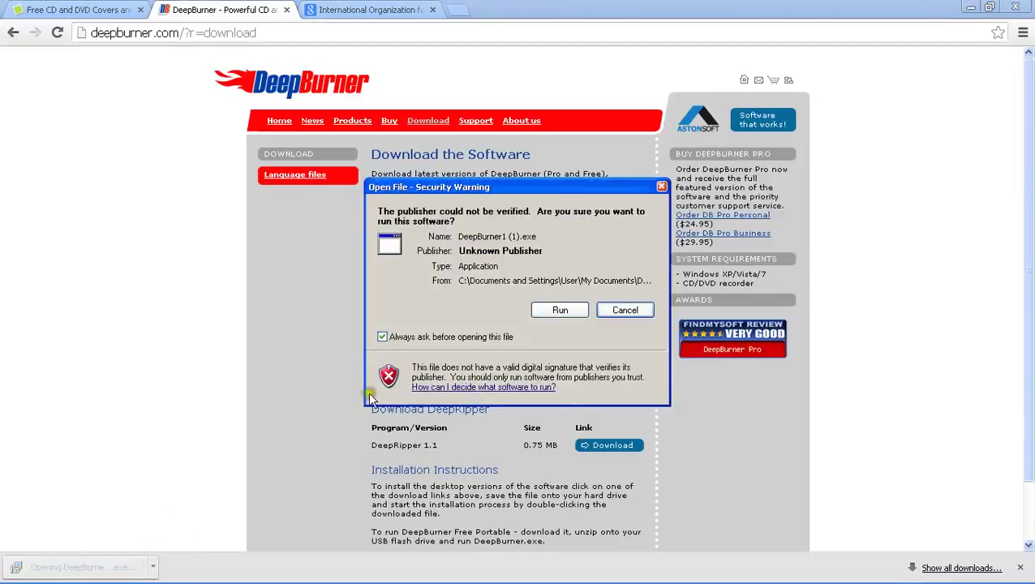
pyautogui.click(560, 309)
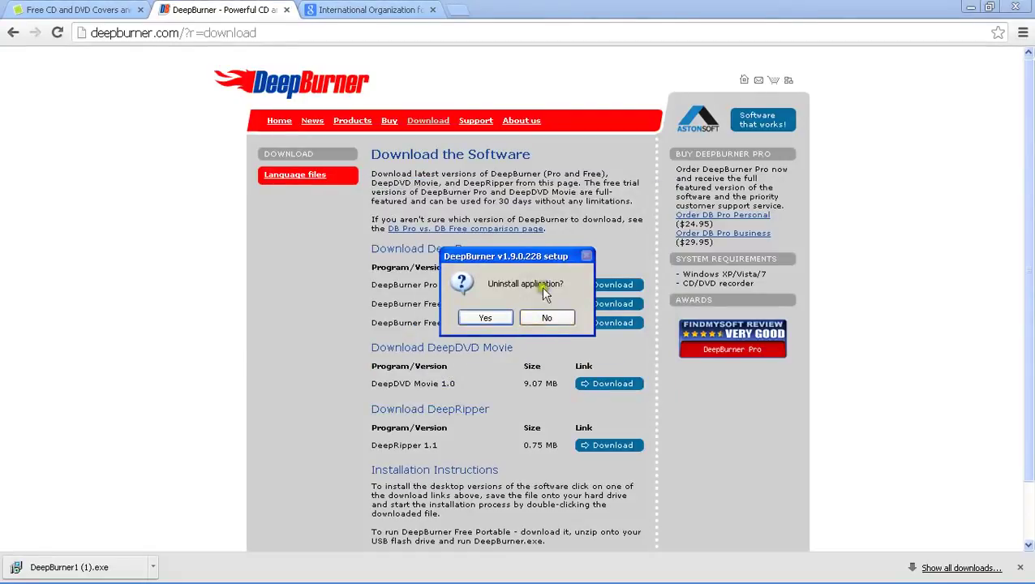
pyautogui.click(550, 317)
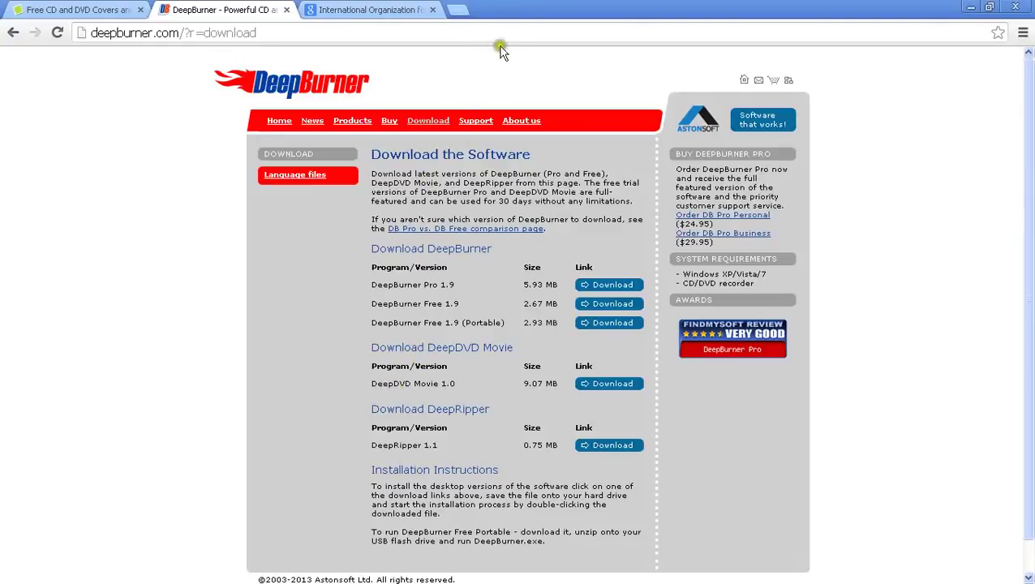
# Minimize the browser and launch DeepBurner from its desktop shortcut
pyautogui.click(970, 7)
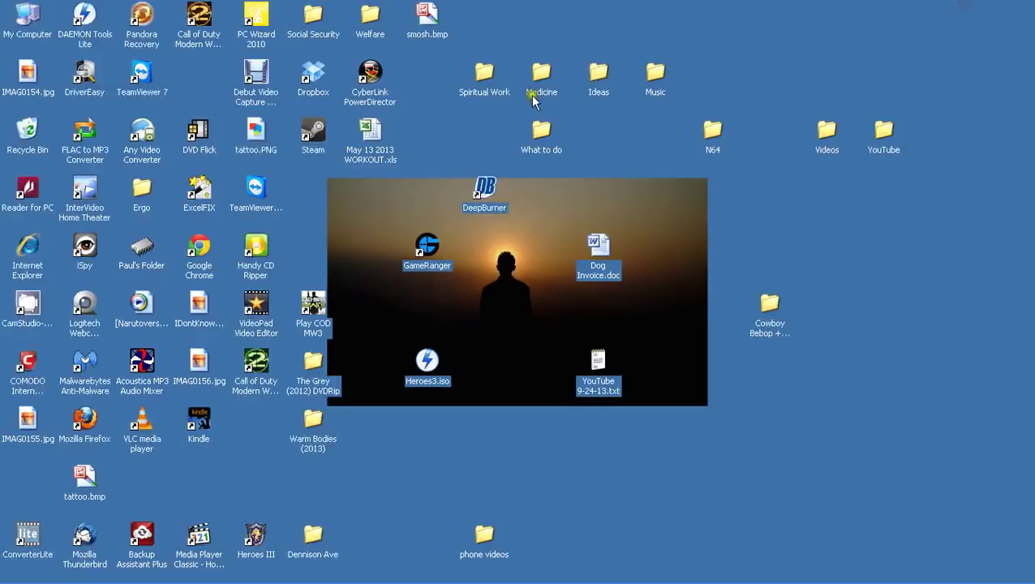
pyautogui.click(482, 182)
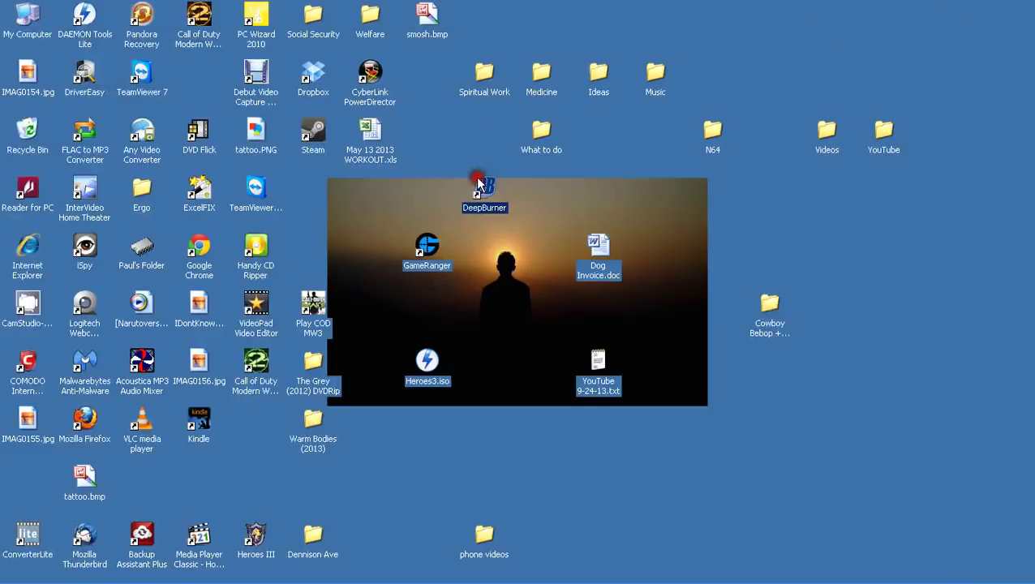
pyautogui.click(536, 193)
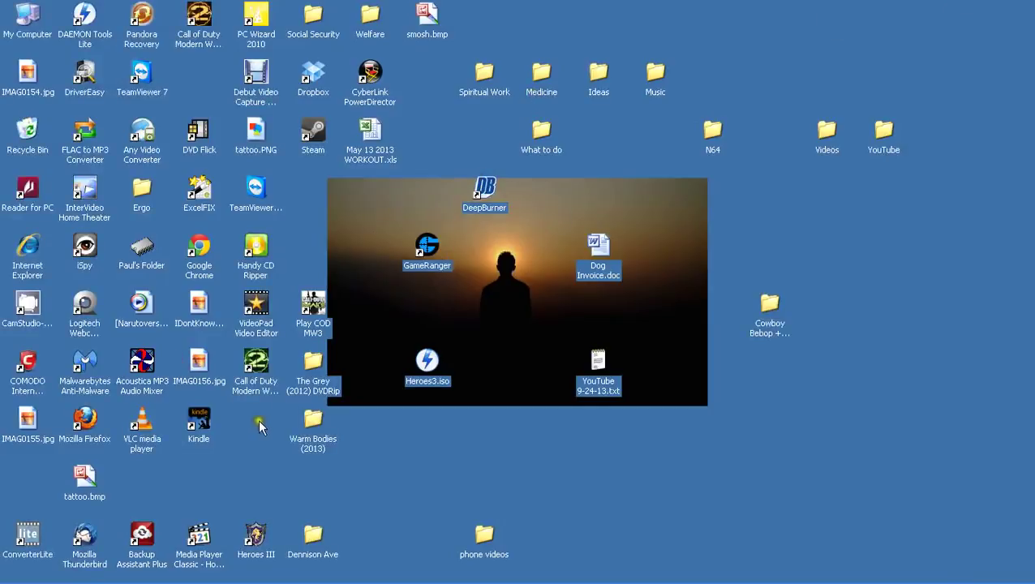
pyautogui.click(33, 573)
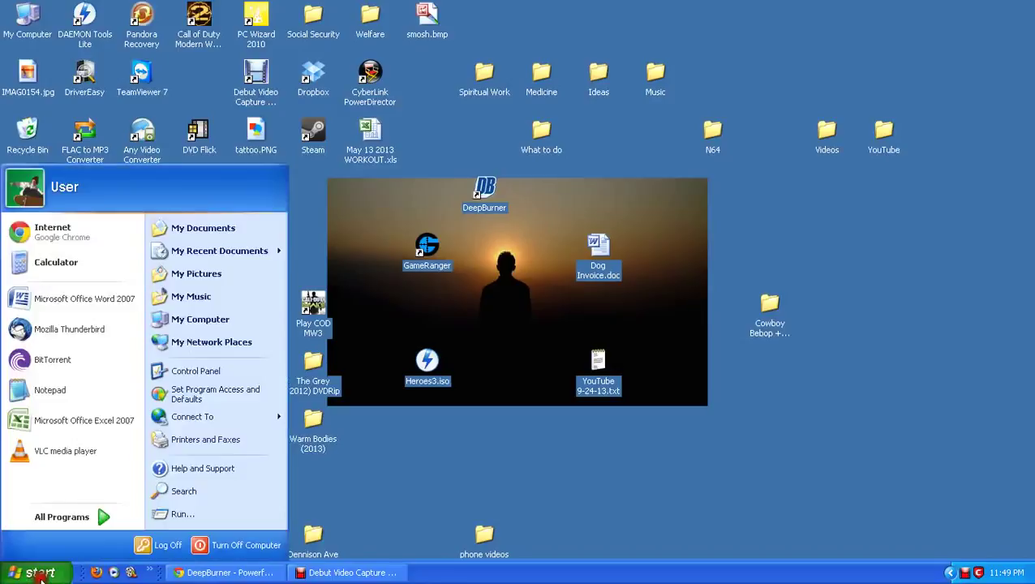
pyautogui.click(92, 522)
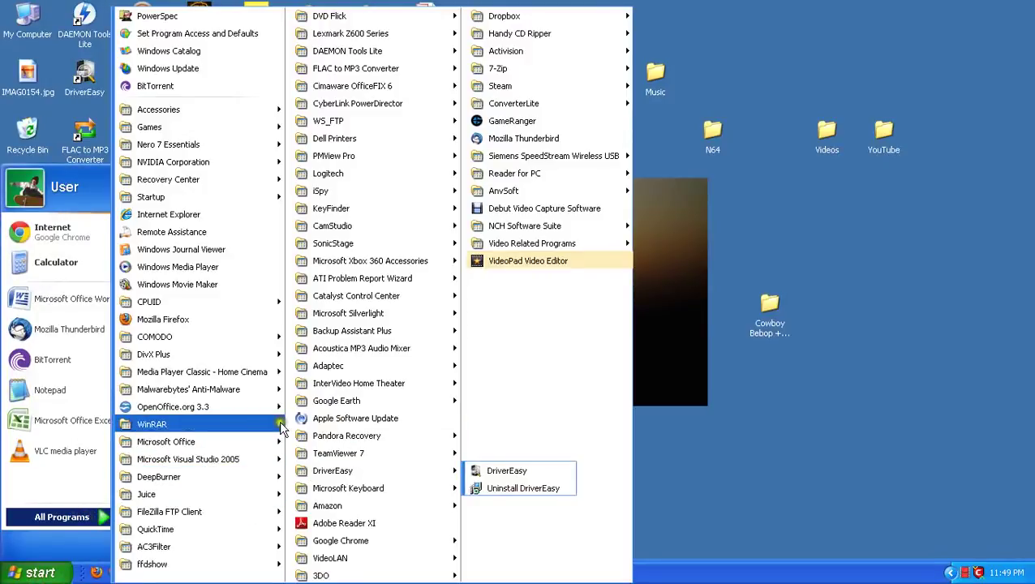
pyautogui.moveTo(374, 435)
pyautogui.click(609, 376)
pyautogui.doubleClick(500, 194)
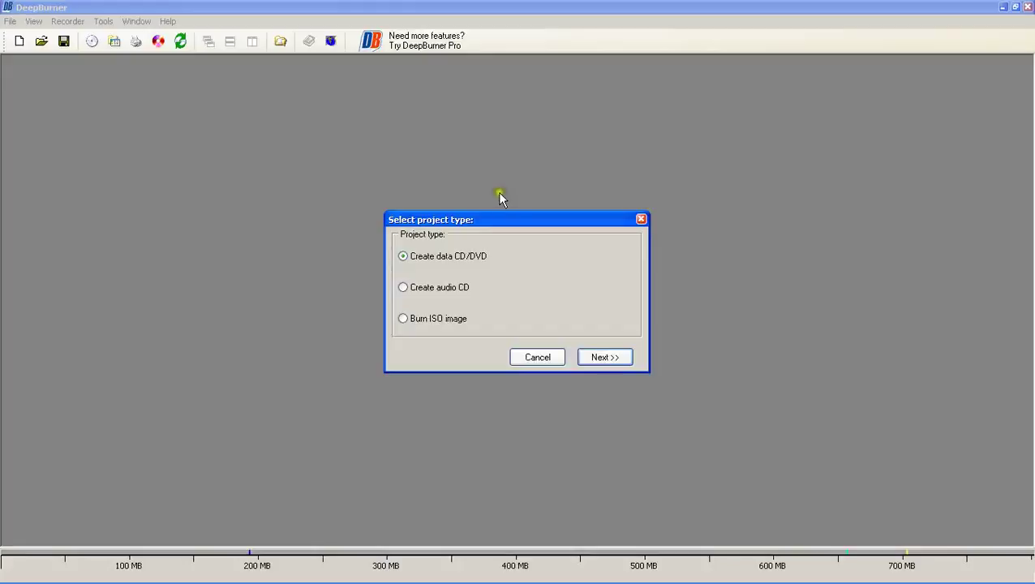
# Choose Create data CD/DVD as the project type and continue to the multisession settings
pyautogui.click(528, 260)
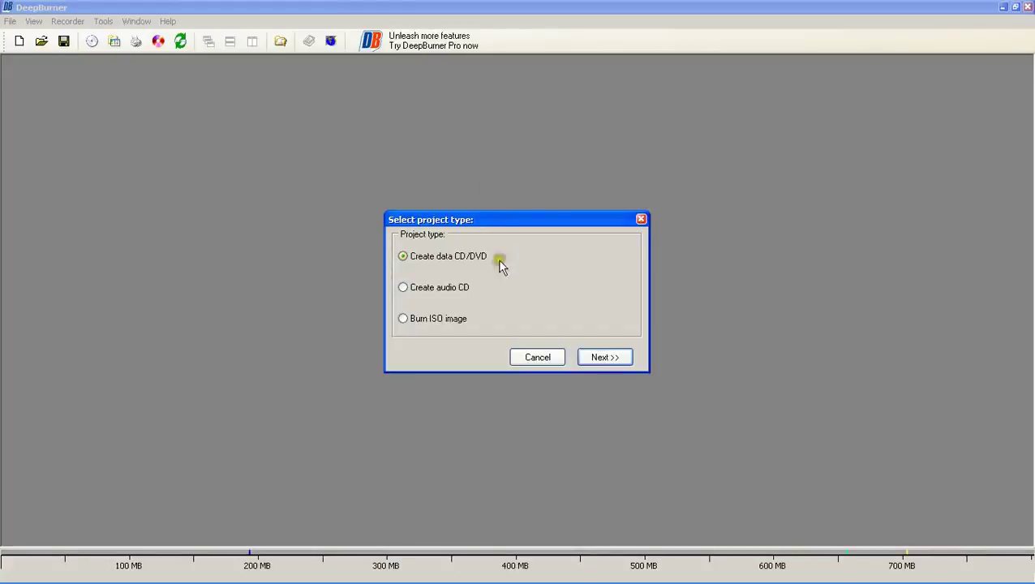
pyautogui.click(510, 258)
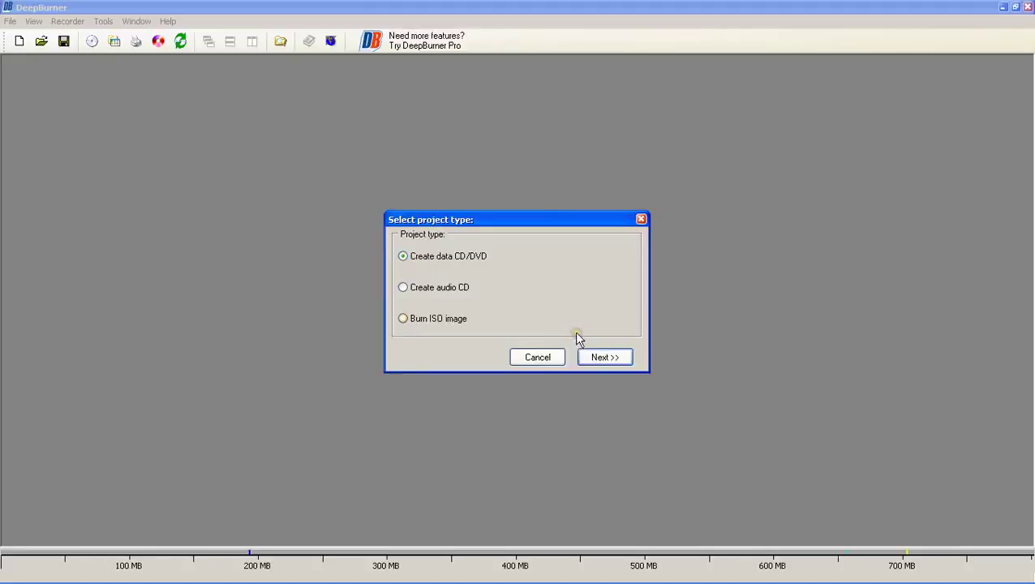
pyautogui.click(607, 359)
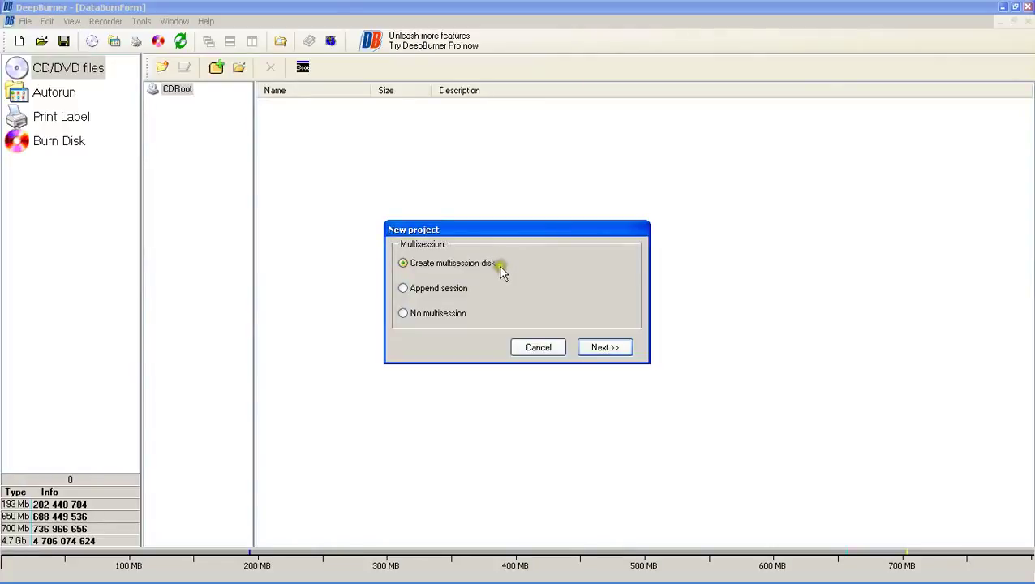
# Set the new data project to Create multisession disk and finish the project setup
pyautogui.click(443, 314)
pyautogui.click(455, 264)
pyautogui.click(451, 313)
pyautogui.click(456, 268)
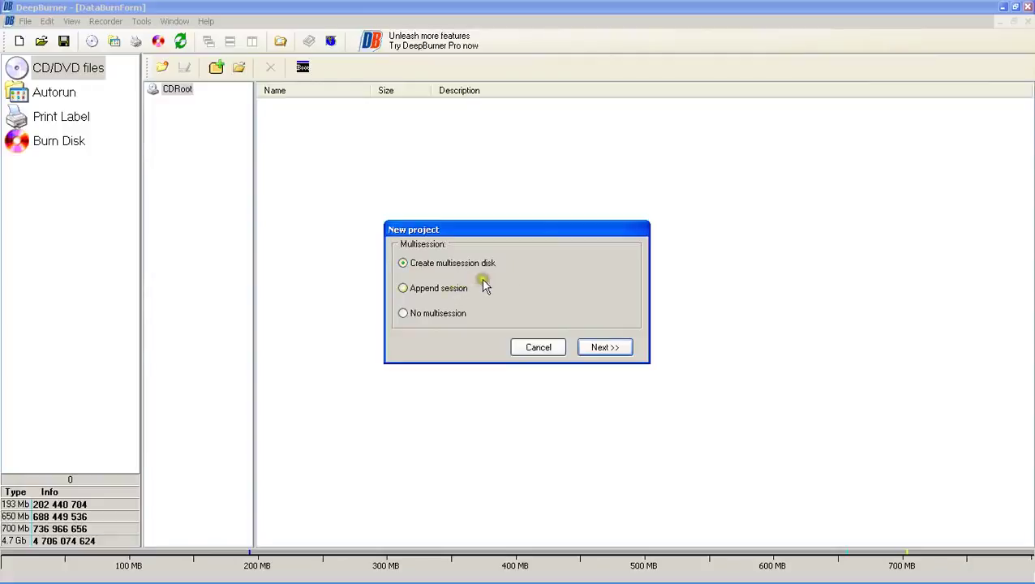
pyautogui.click(487, 264)
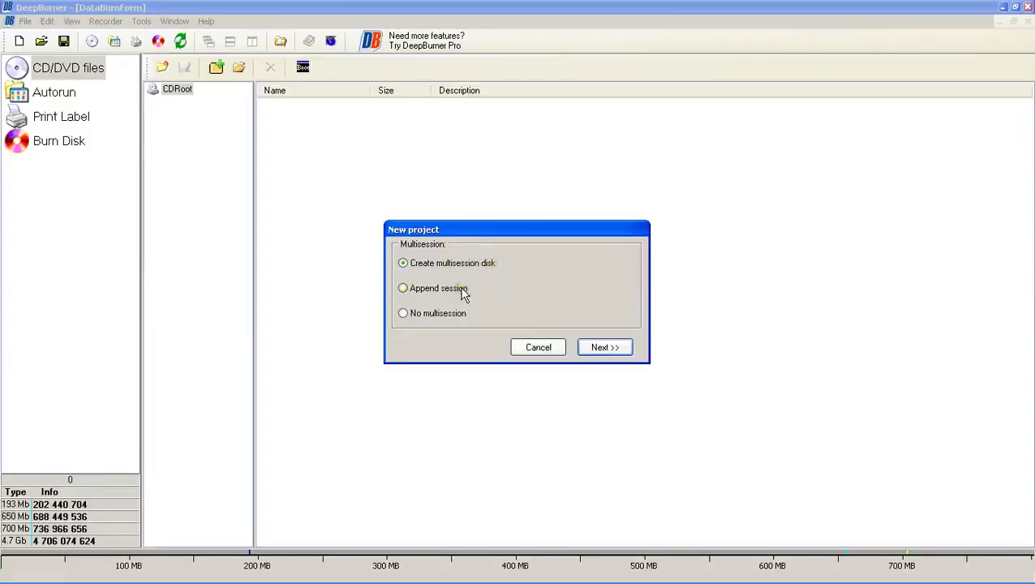
pyautogui.click(458, 316)
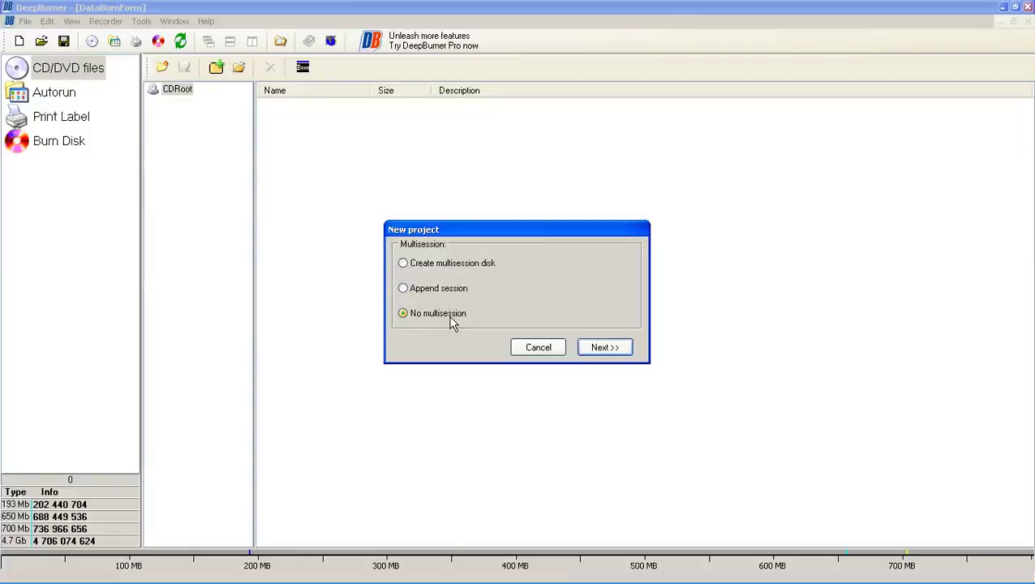
pyautogui.click(452, 289)
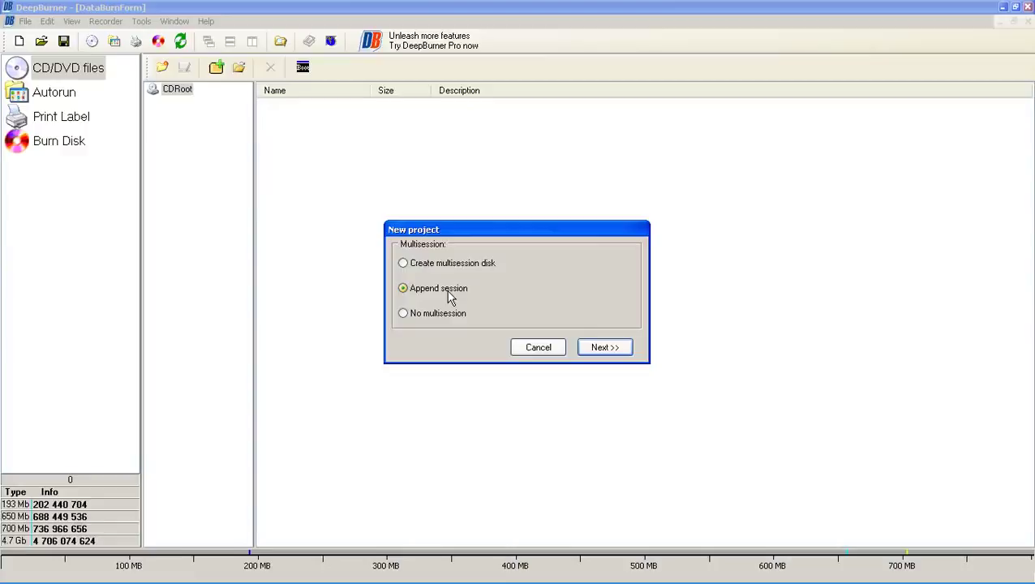
pyautogui.click(473, 264)
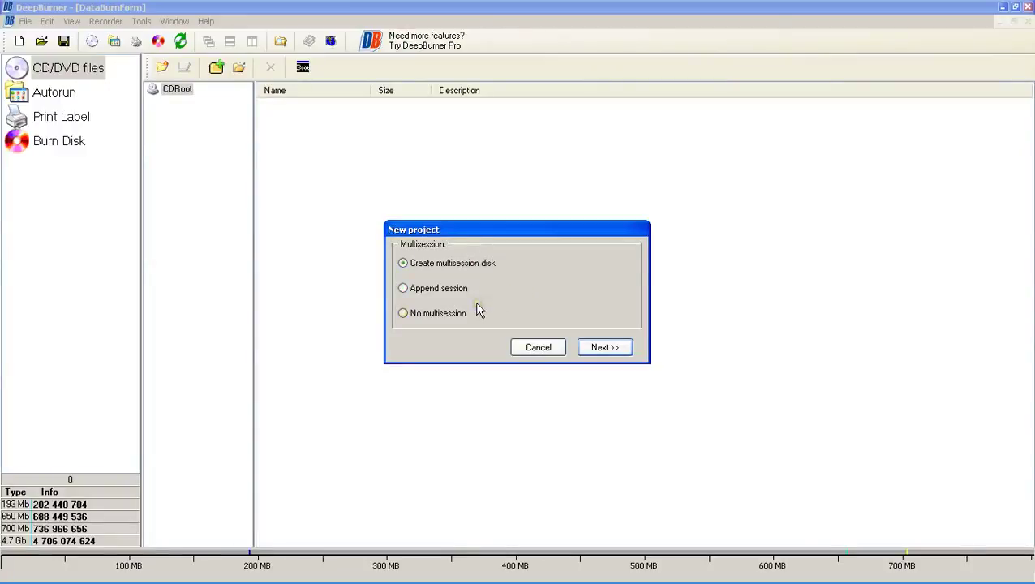
pyautogui.click(589, 344)
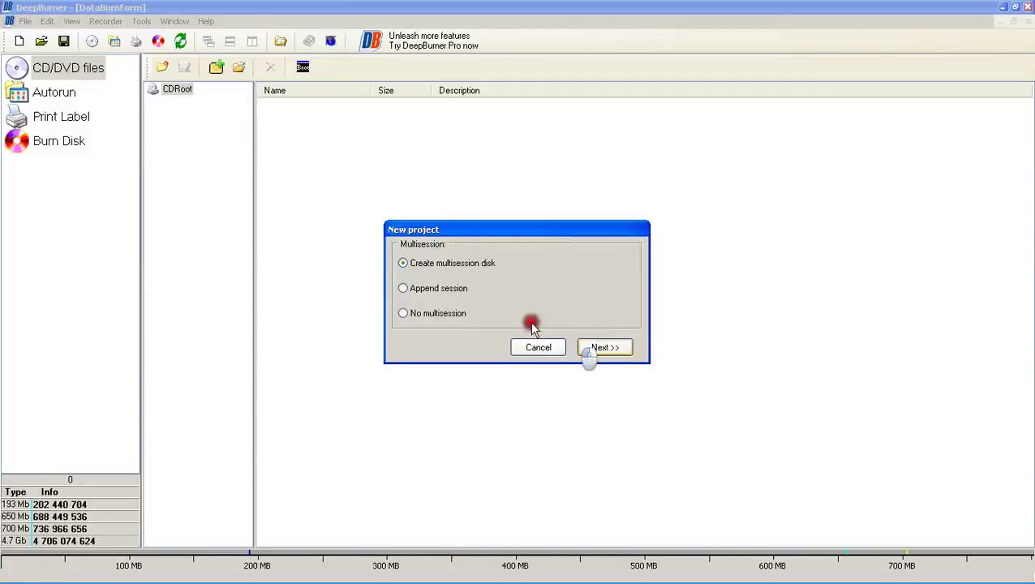
pyautogui.click(598, 349)
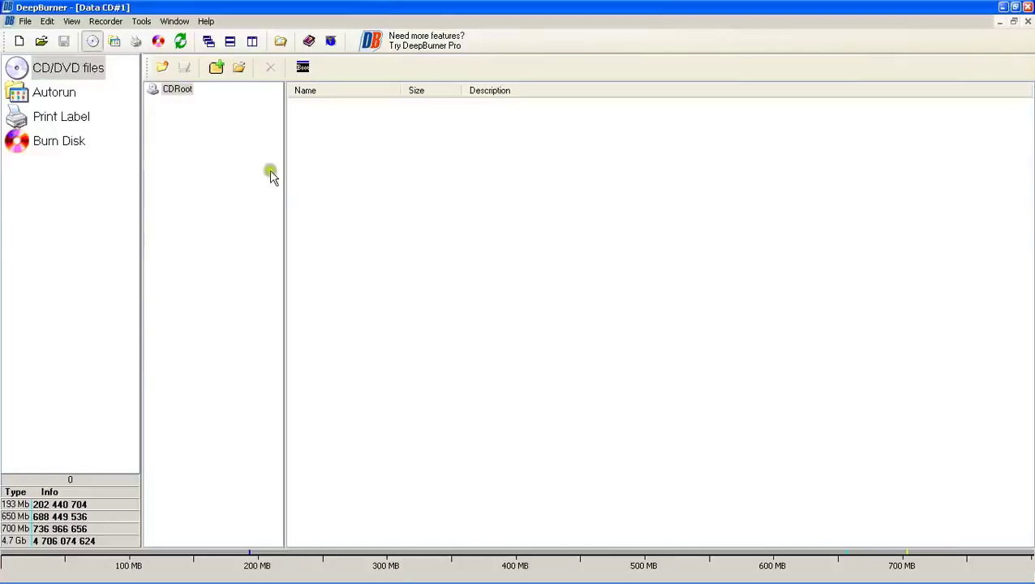
# Rename the CDRoot disc label to the owner's nickname followed by "test", accepting that overlong text is cut
pyautogui.click(186, 93)
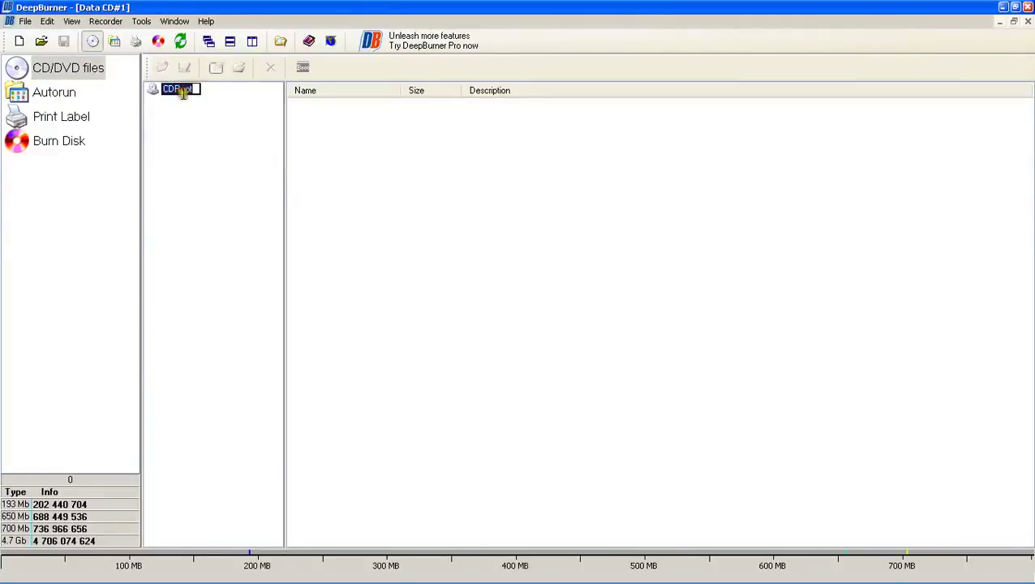
pyautogui.click(183, 92)
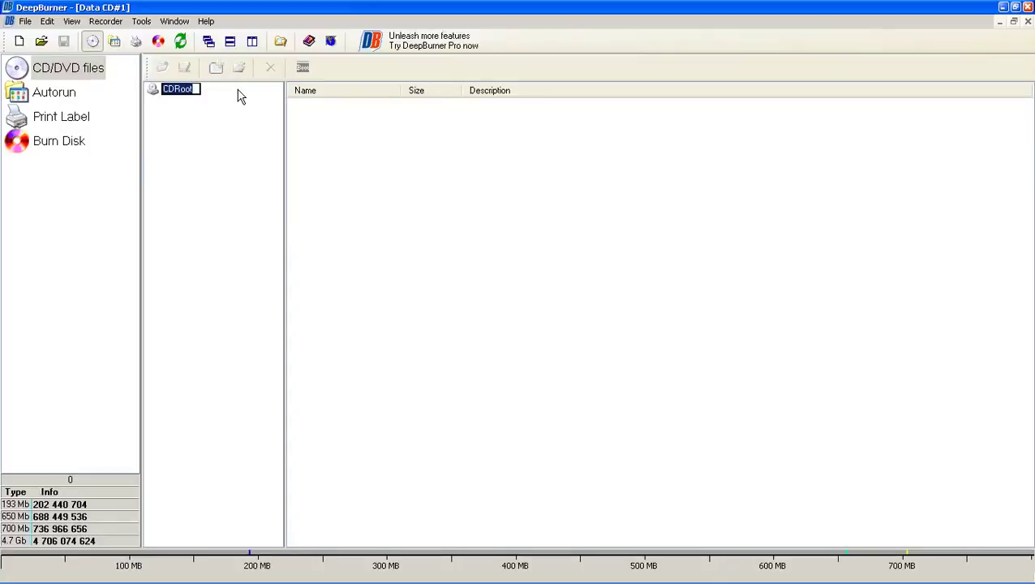
pyautogui.write('pauliojrs test')
pyautogui.click(233, 143)
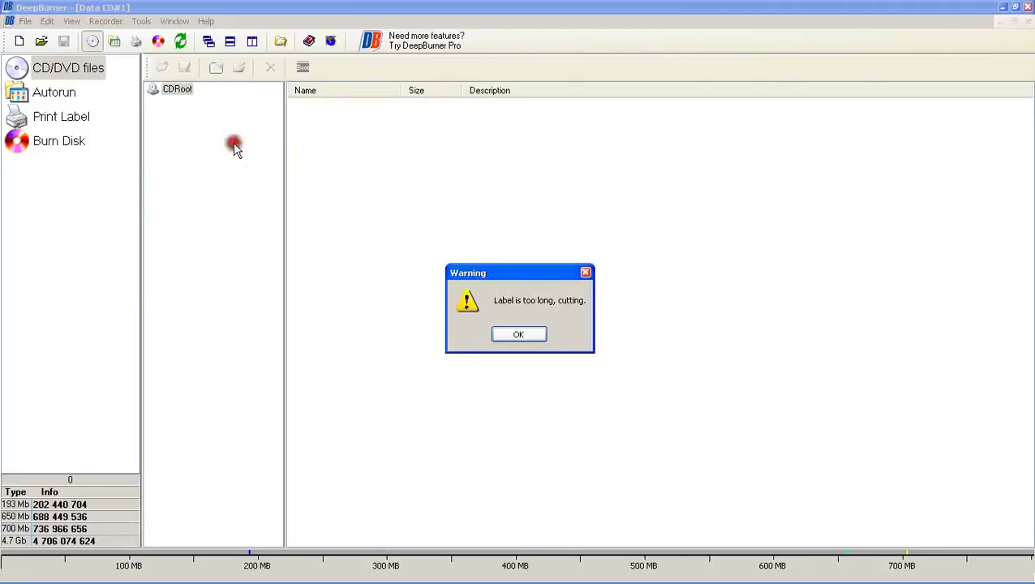
pyautogui.click(510, 336)
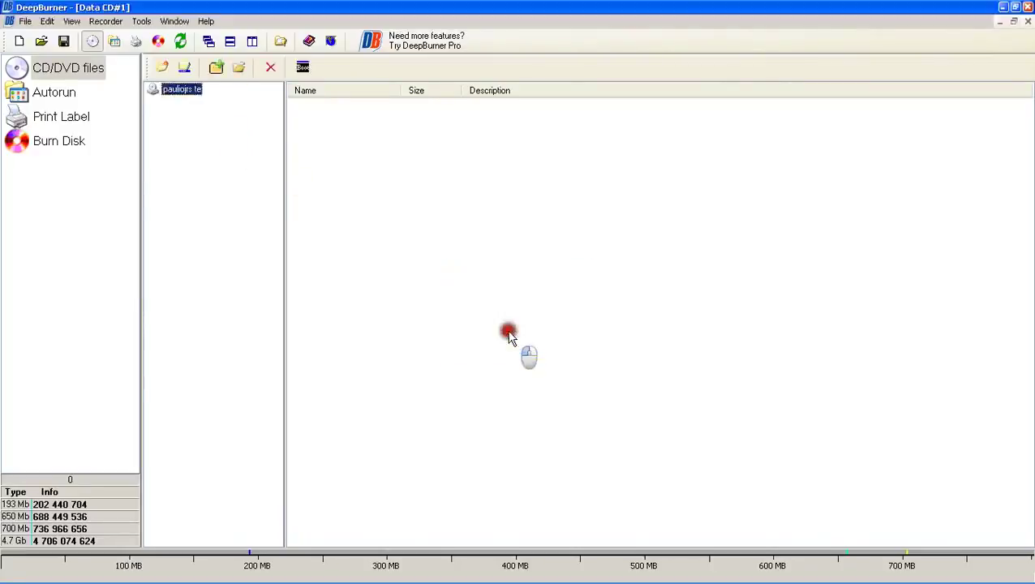
# Shorten the disc label to the owner's nickname alone by removing the trailing "s te"
pyautogui.click(194, 92)
pyautogui.moveTo(194, 89); pyautogui.dragTo(255, 91)
pyautogui.press('BackSpace')
pyautogui.press('BackSpace')
pyautogui.press('BackSpace')
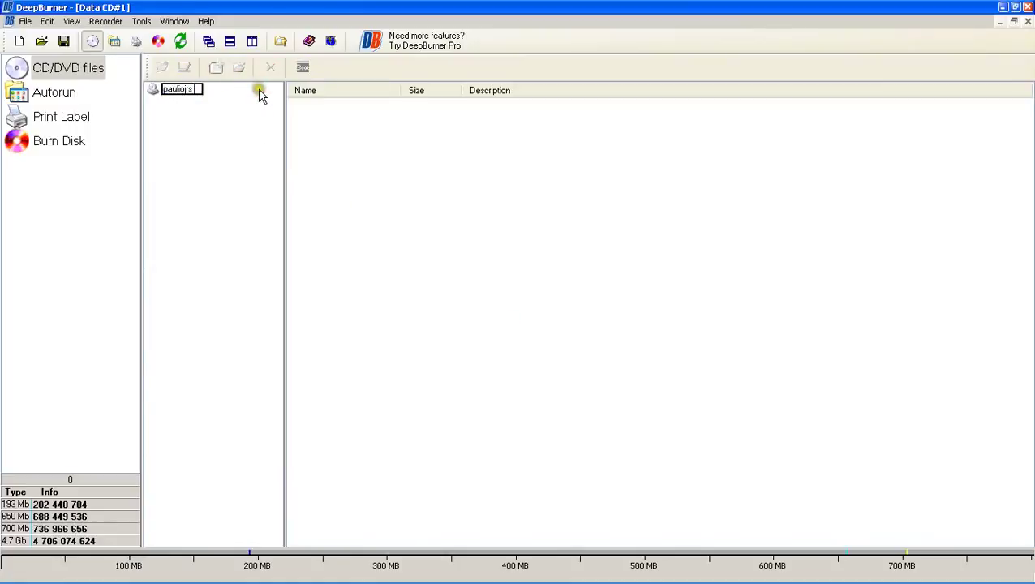
pyautogui.press('Return')
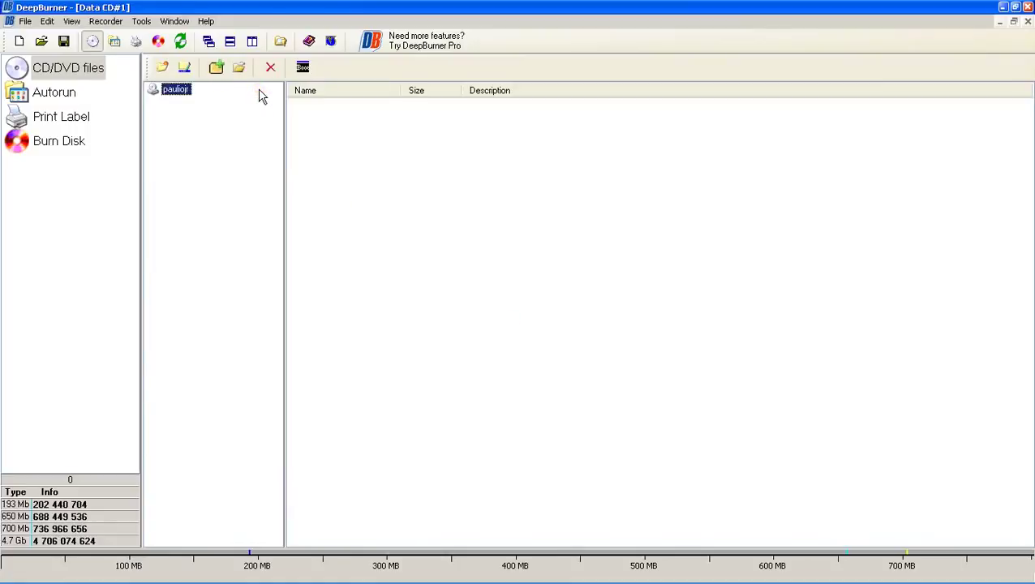
pyautogui.click(344, 162)
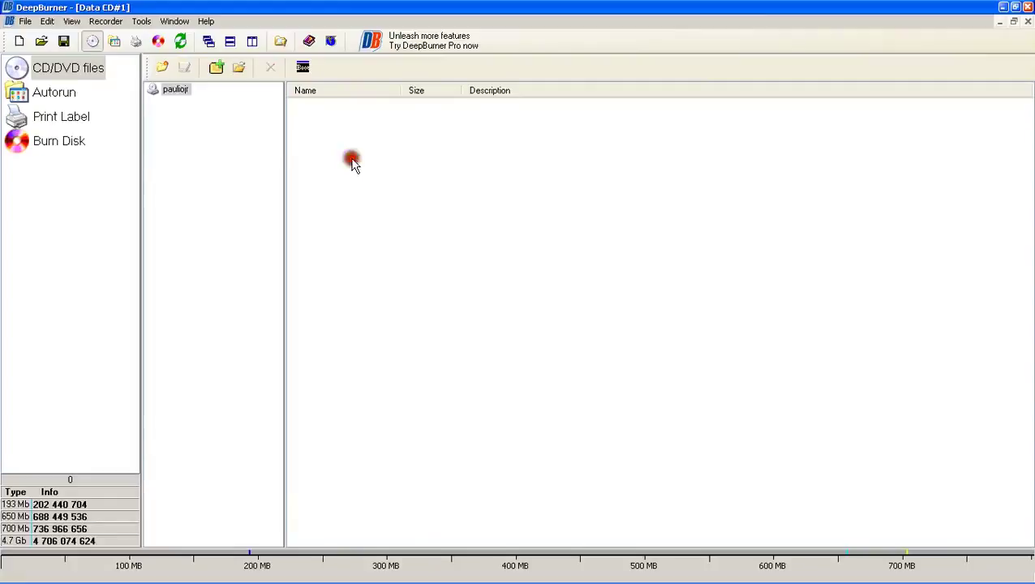
pyautogui.click(342, 146)
pyautogui.click(431, 167)
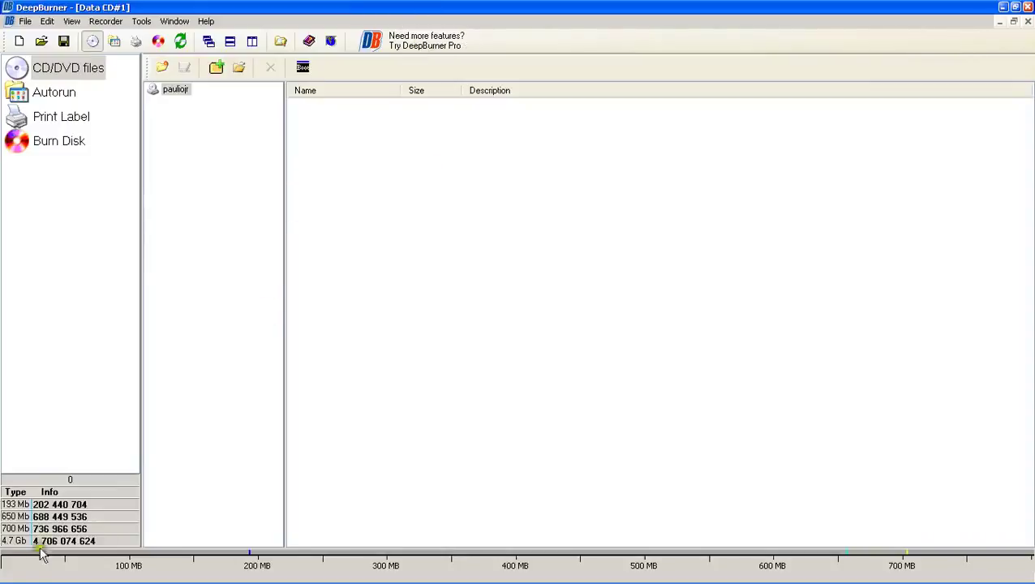
# Open the WebCam folder inside My Documents\My Videos
pyautogui.click(12, 573)
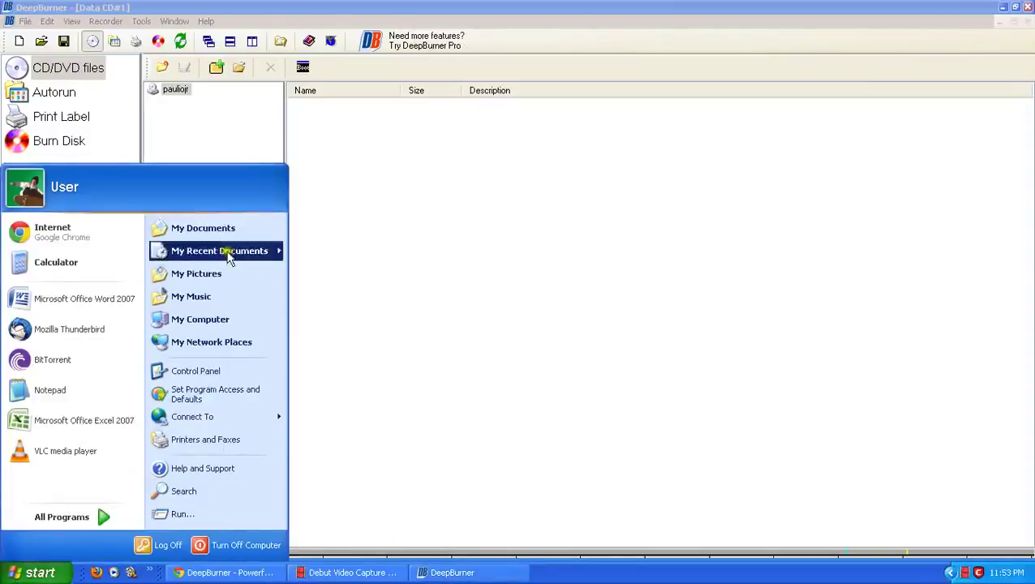
pyautogui.moveTo(230, 251)
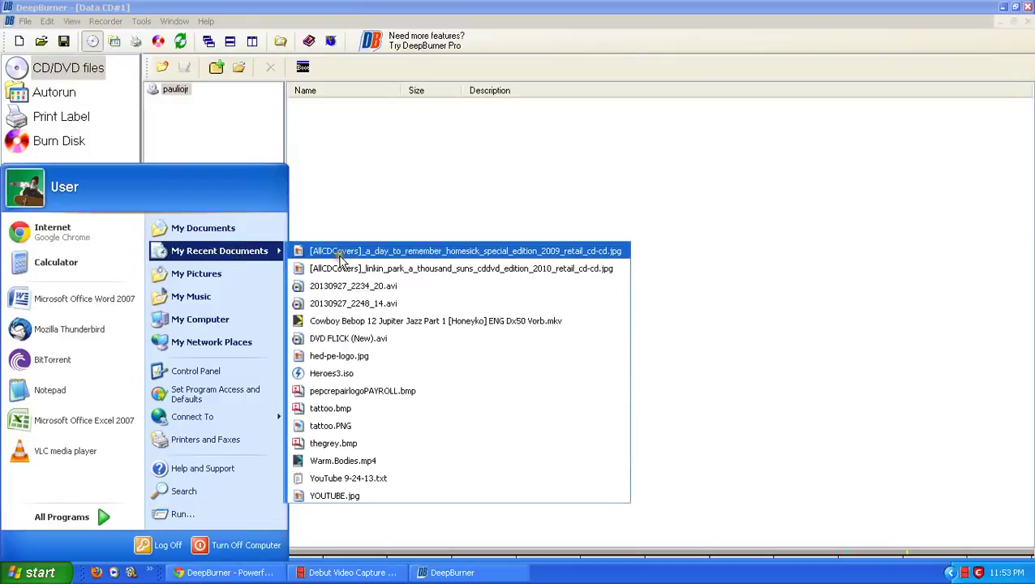
pyautogui.click(237, 231)
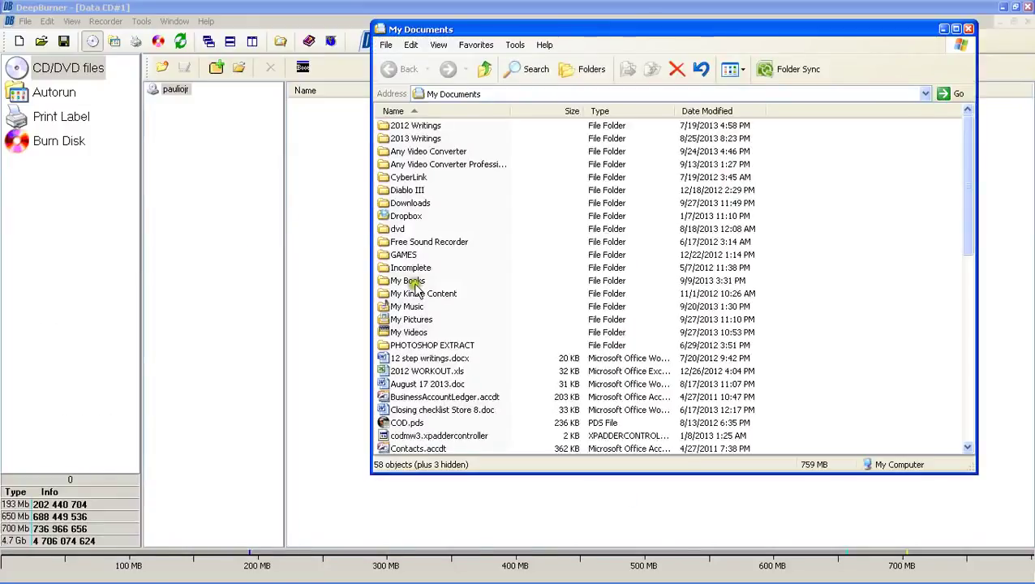
pyautogui.doubleClick(421, 330)
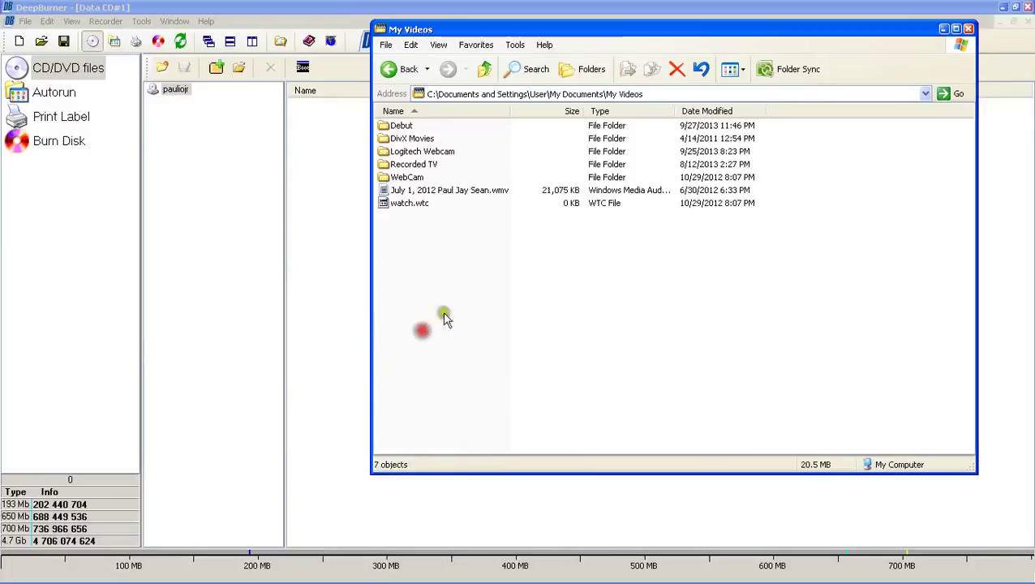
pyautogui.click(414, 177)
pyautogui.click(416, 164)
pyautogui.click(417, 140)
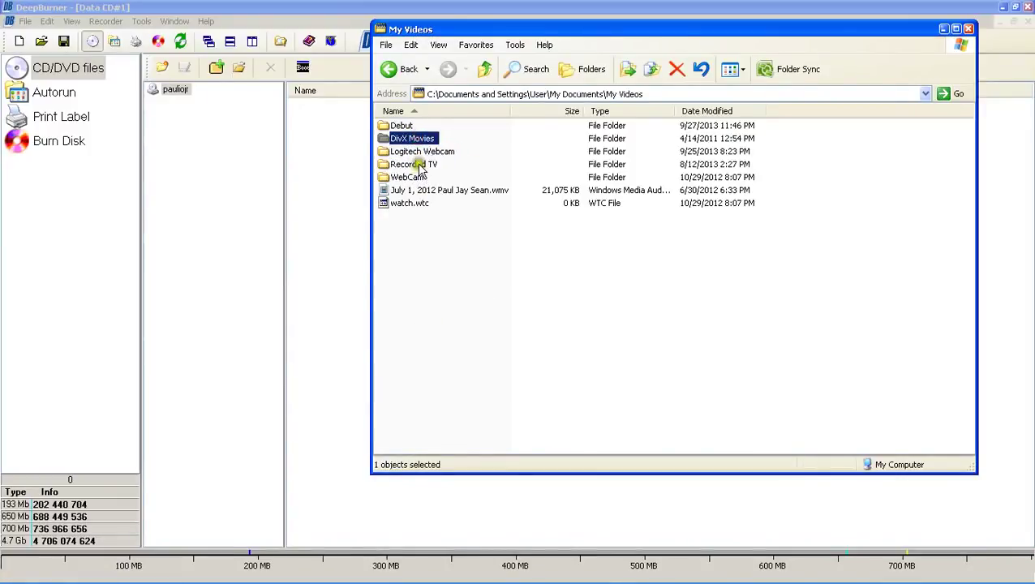
pyautogui.doubleClick(418, 176)
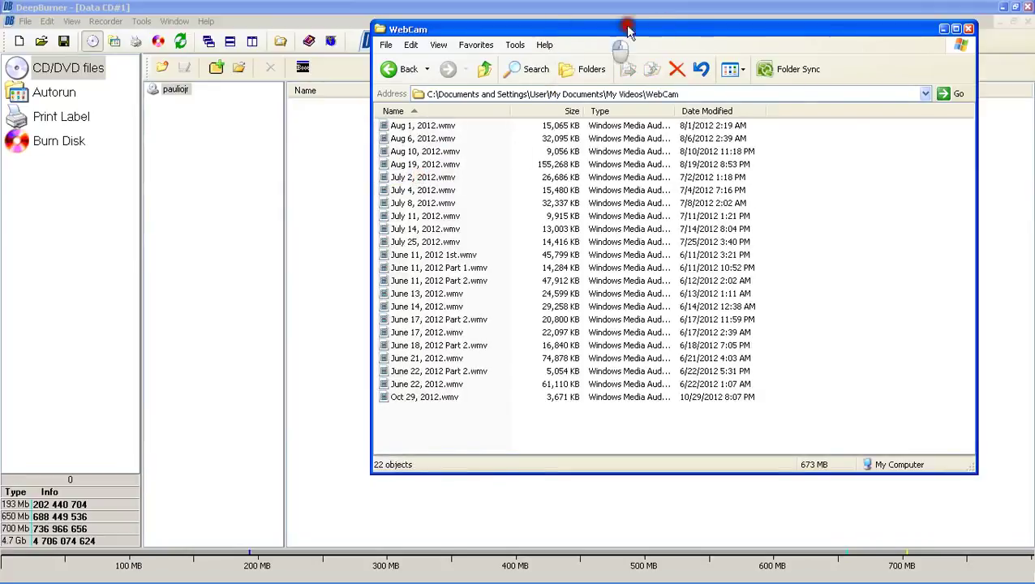
# Add the 13 files from July 25, 2012.wmv through Oct 29, 2012.wmv to the disc's file list and close the WebCam folder window
pyautogui.moveTo(594, 29); pyautogui.dragTo(718, 23)
pyautogui.moveTo(623, 402); pyautogui.dragTo(415, 231)
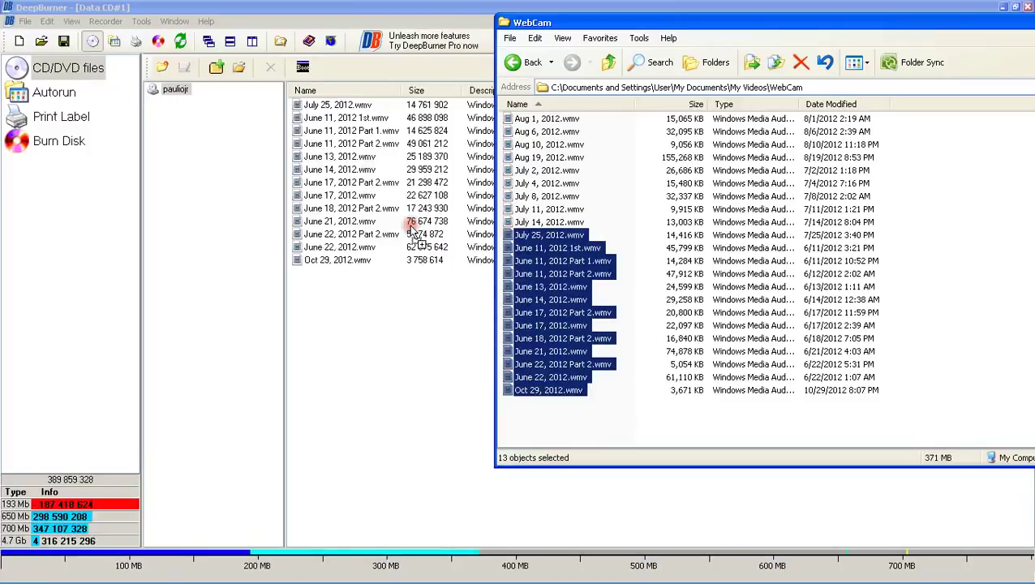
pyautogui.doubleClick(504, 21)
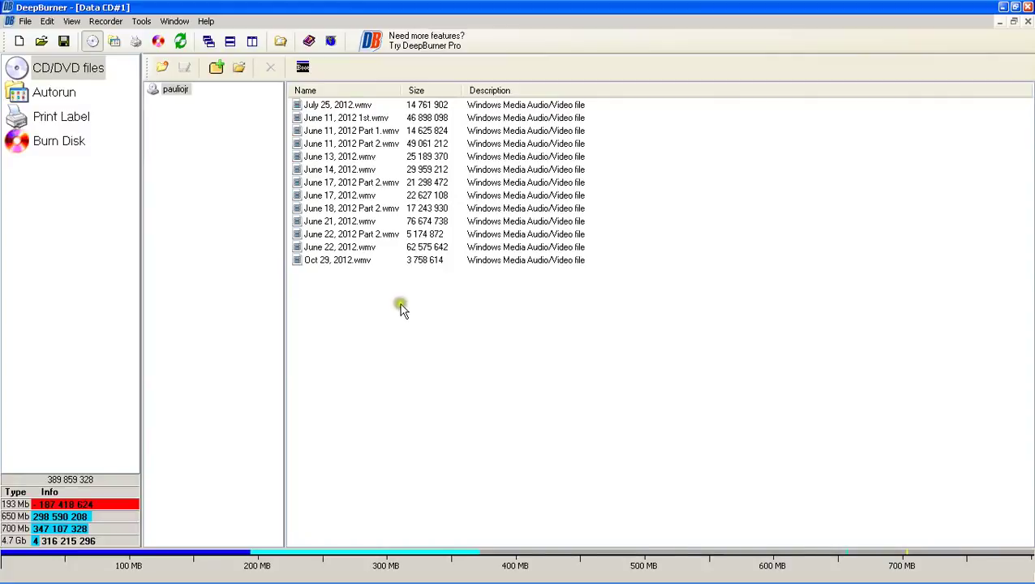
# Widen the Name column of the disc's file list and open the burn settings for the data disc
pyautogui.moveTo(402, 90); pyautogui.dragTo(429, 90)
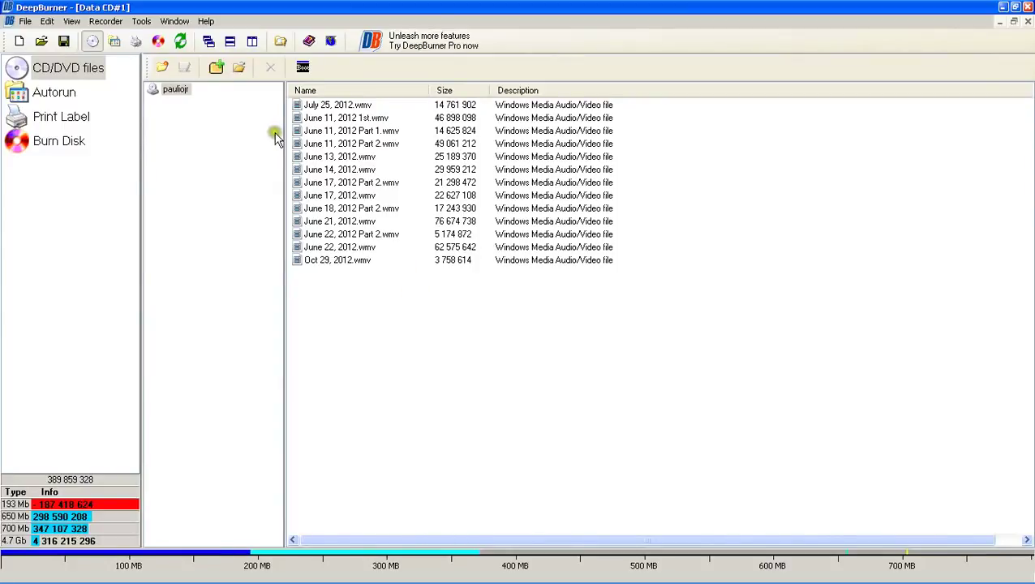
pyautogui.click(160, 43)
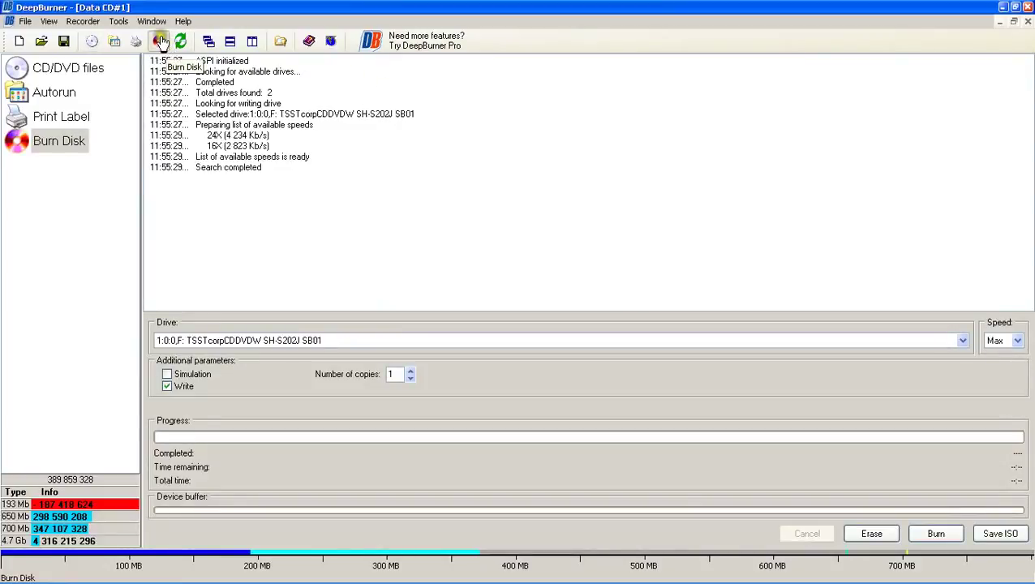
pyautogui.click(118, 21)
pyautogui.moveTo(84, 21)
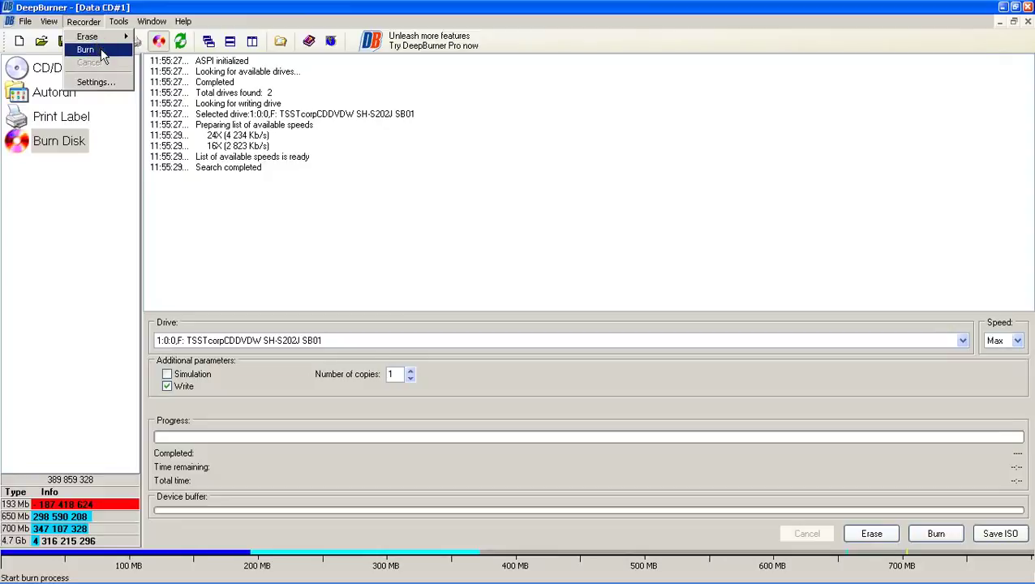
pyautogui.click(102, 54)
pyautogui.click(616, 309)
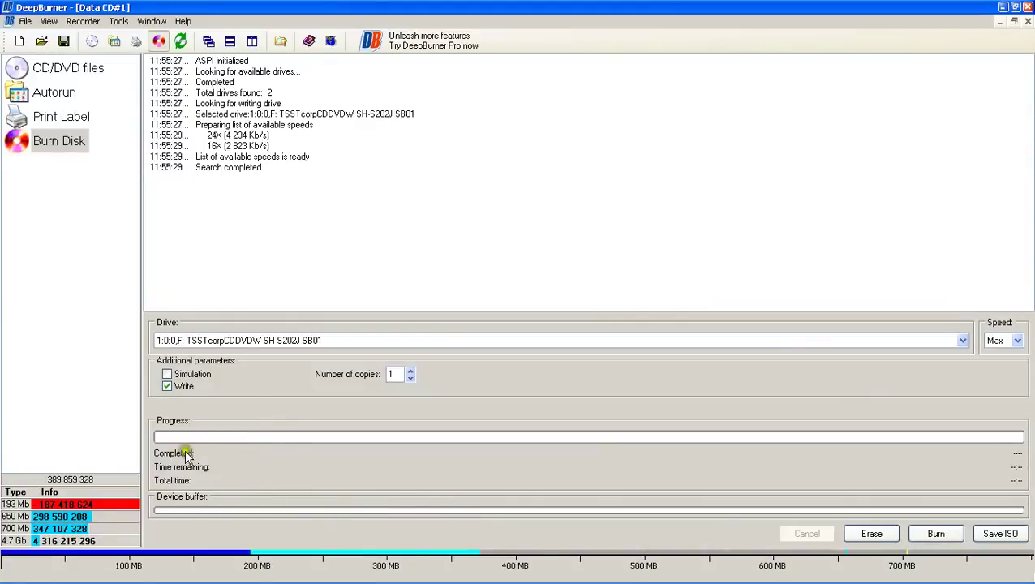
pyautogui.click(353, 503)
pyautogui.click(753, 509)
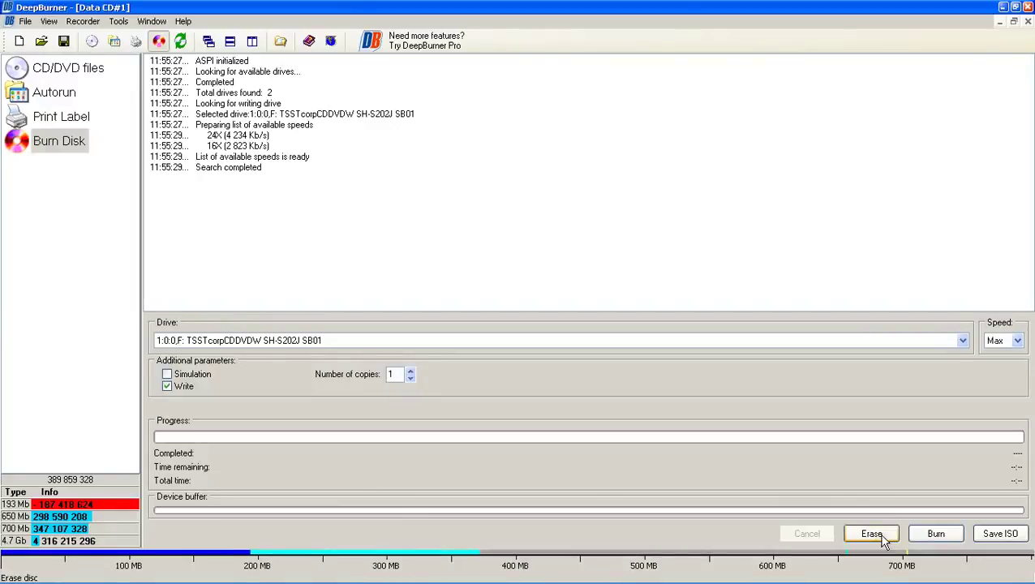
# Try to save the data disc layout as an ISO image file and abort the writing
pyautogui.click(1000, 537)
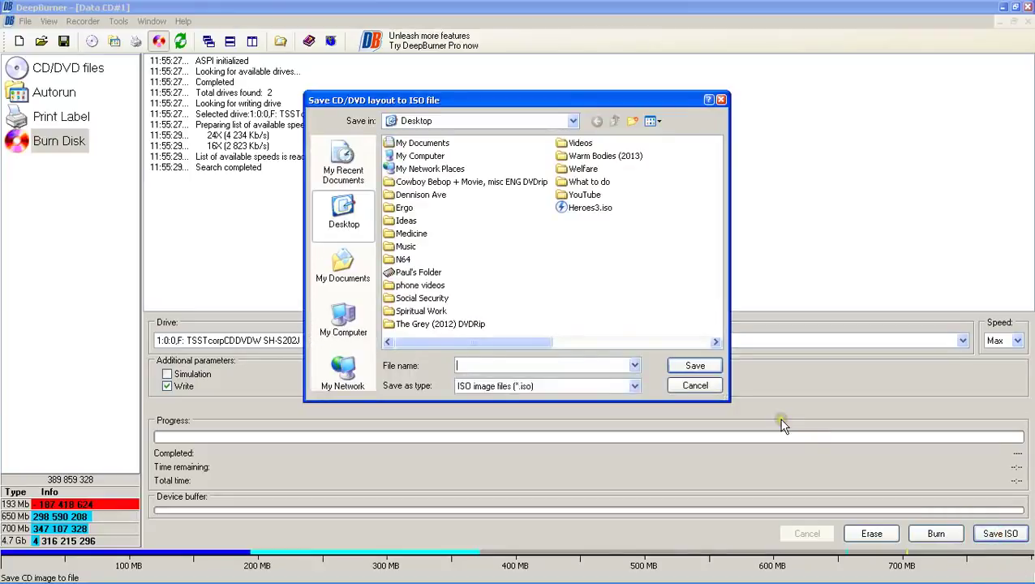
pyautogui.click(565, 365)
pyautogui.press('Return')
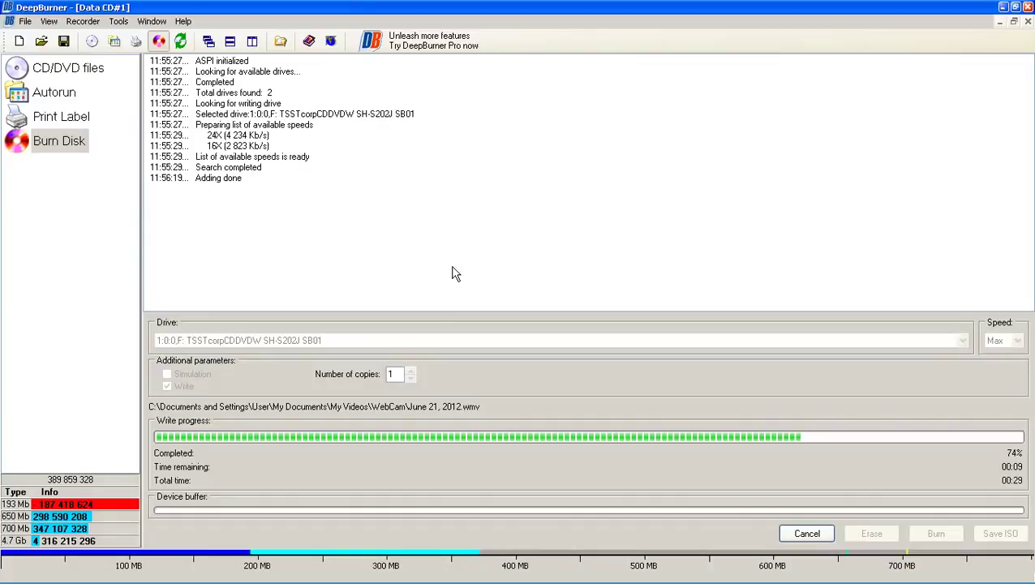
pyautogui.click(797, 533)
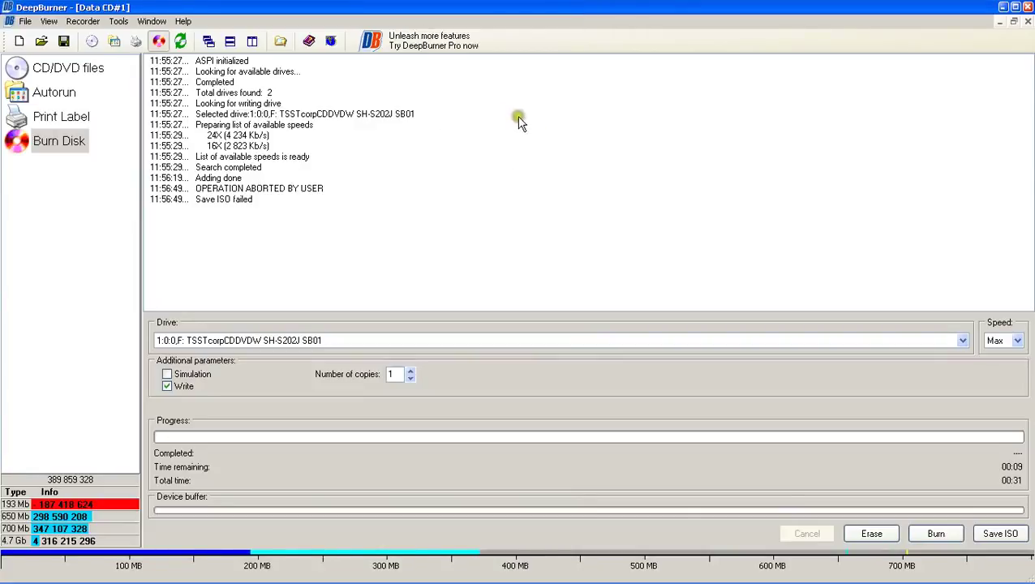
# Close the data disc project without saving it and create a new audio CD project
pyautogui.click(1027, 27)
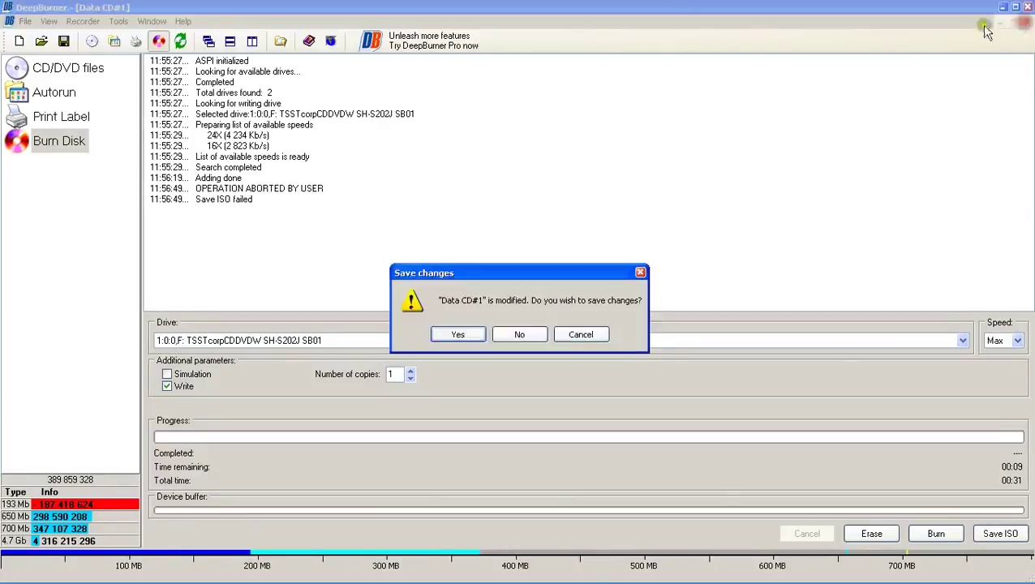
pyautogui.click(519, 335)
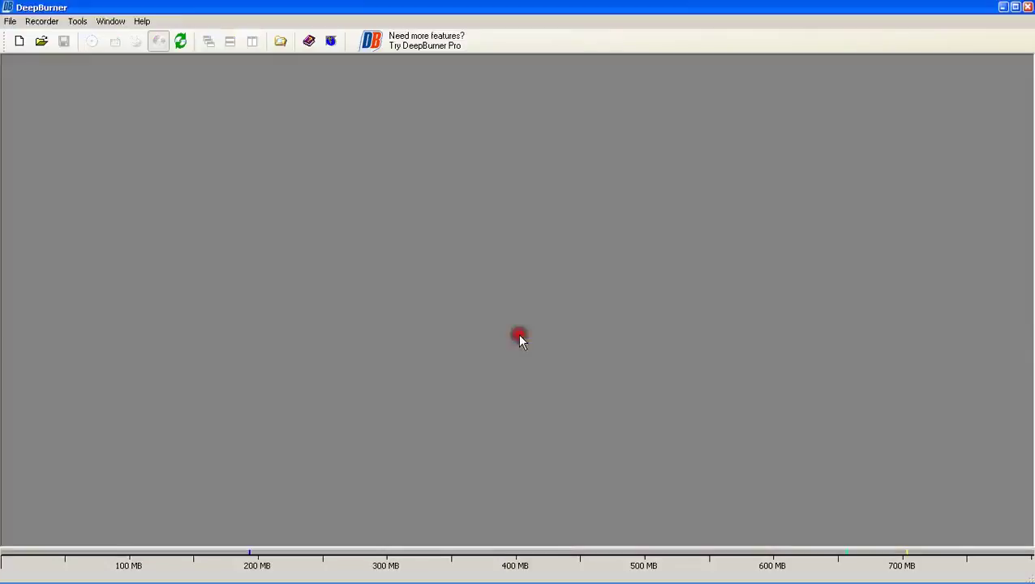
pyautogui.click(10, 21)
pyautogui.click(16, 37)
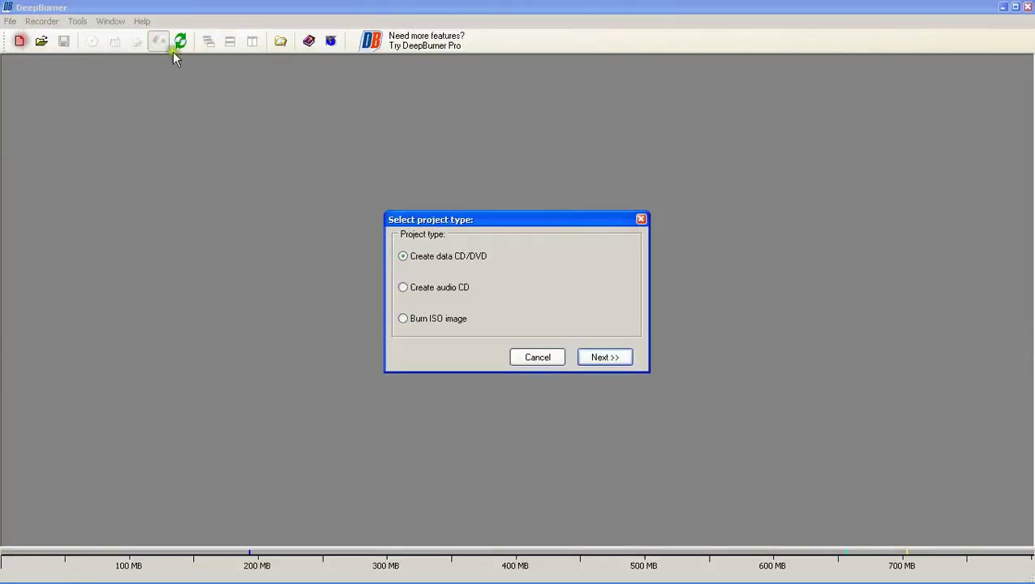
pyautogui.click(450, 288)
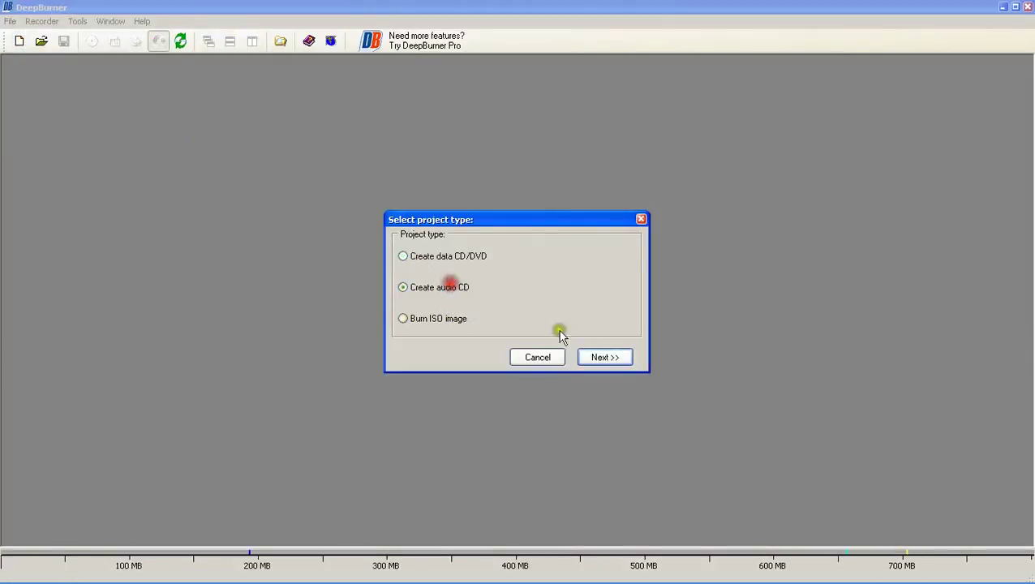
pyautogui.click(581, 359)
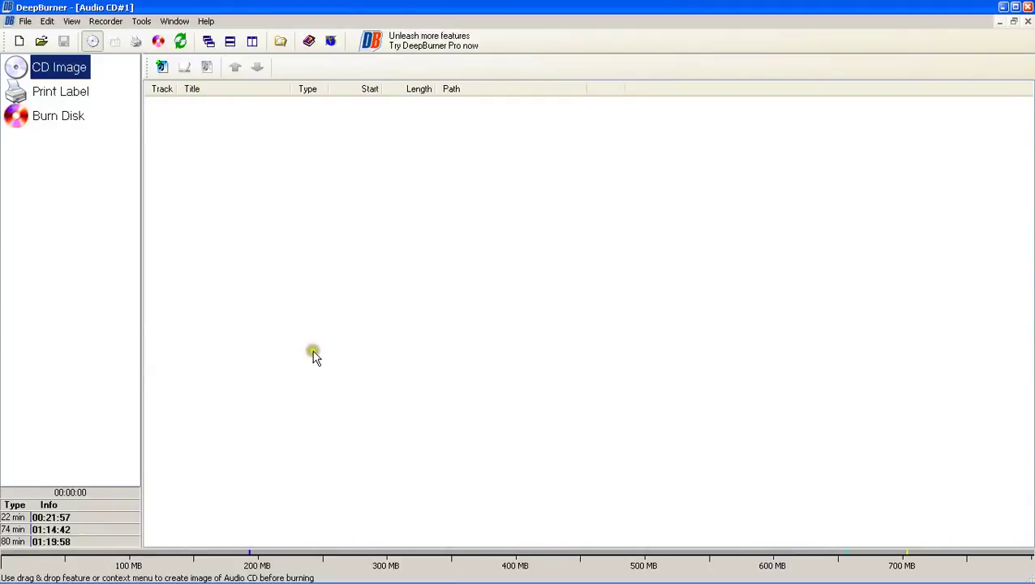
# Start adding tracks to the audio CD layout and browse to the My Music folder in My Documents
pyautogui.rightClick(247, 213)
pyautogui.rightClick(221, 143)
pyautogui.click(241, 289)
pyautogui.rightClick(229, 176)
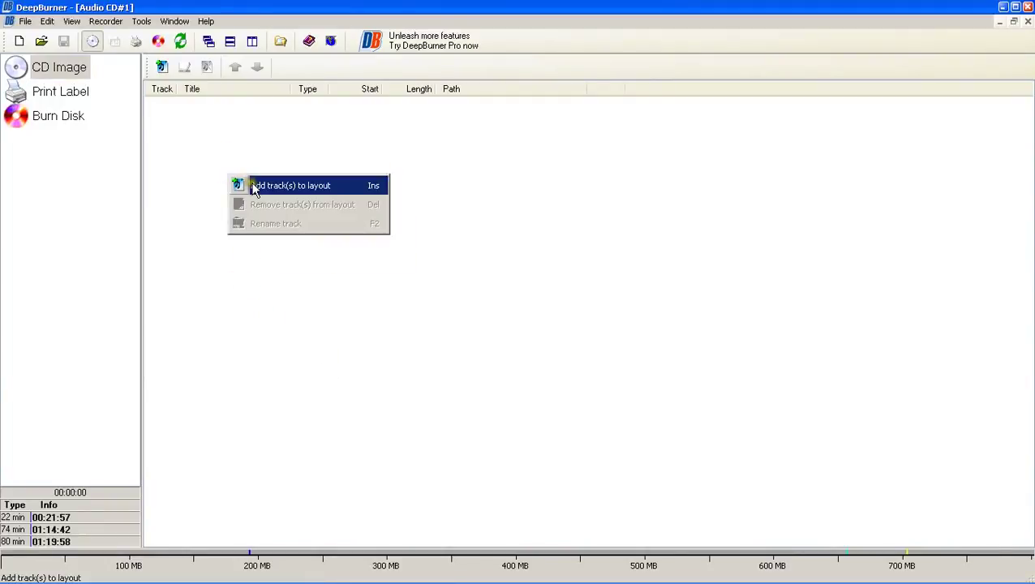
pyautogui.click(284, 186)
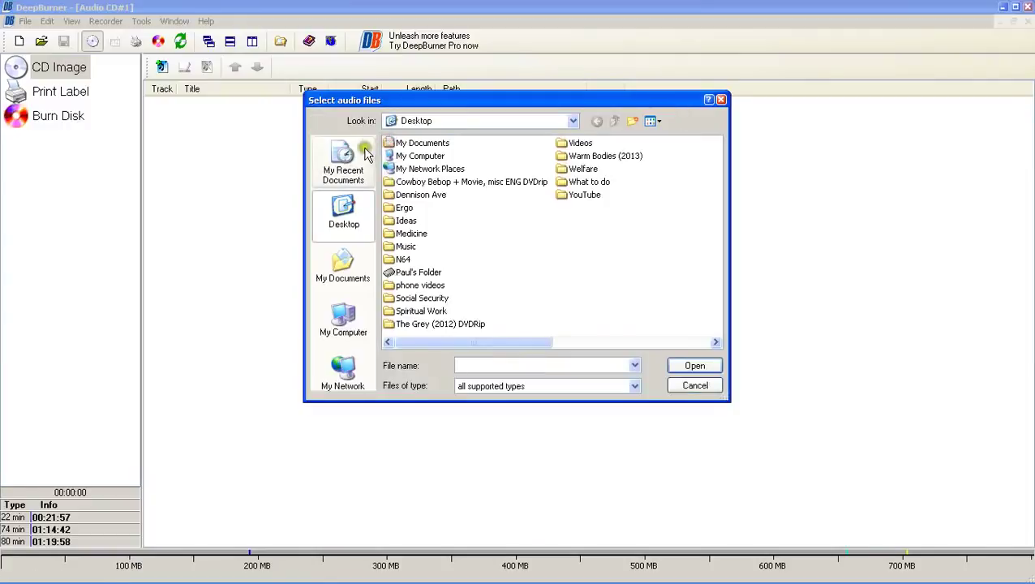
pyautogui.click(343, 266)
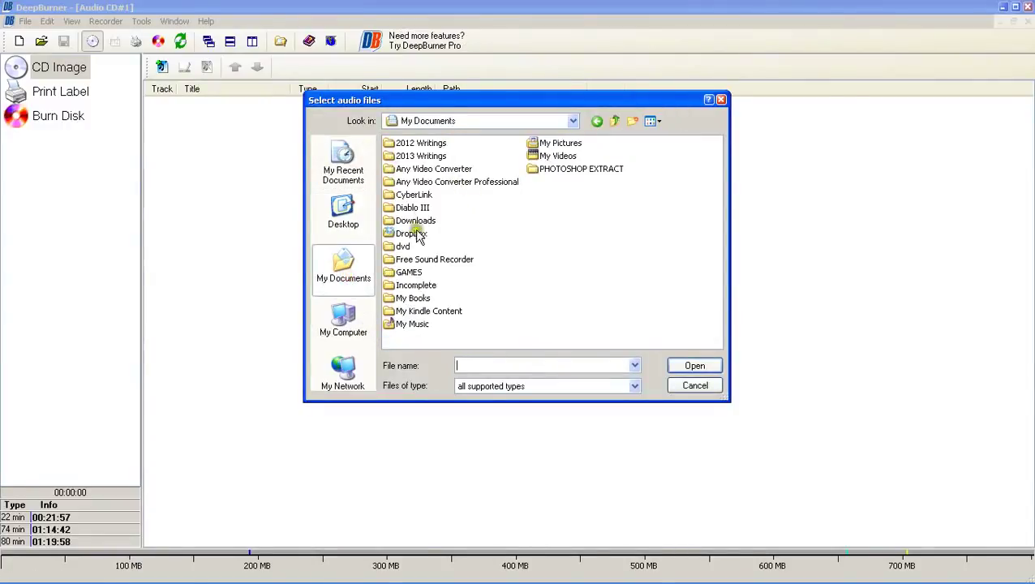
pyautogui.doubleClick(416, 324)
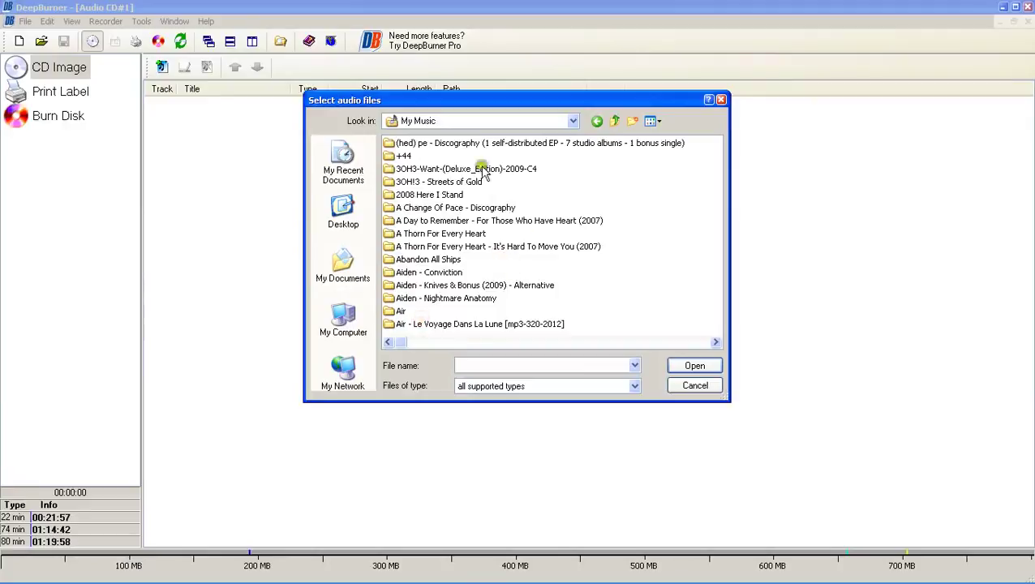
# Add all 12 MP3 files from the "From Autumn To Ashes - Abandon Your Friends (2005)" folder to the audio CD
pyautogui.click(502, 344)
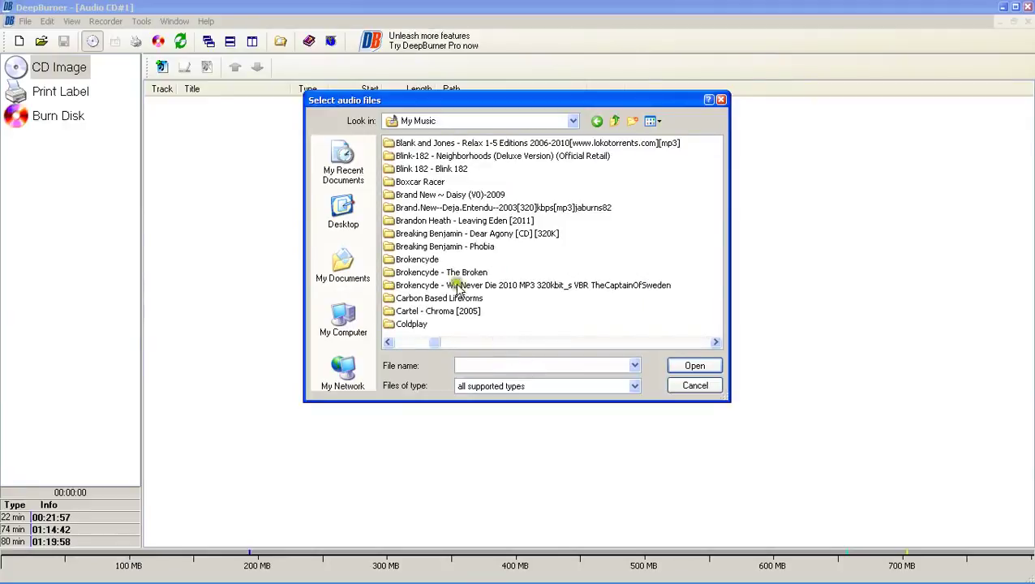
pyautogui.click(490, 342)
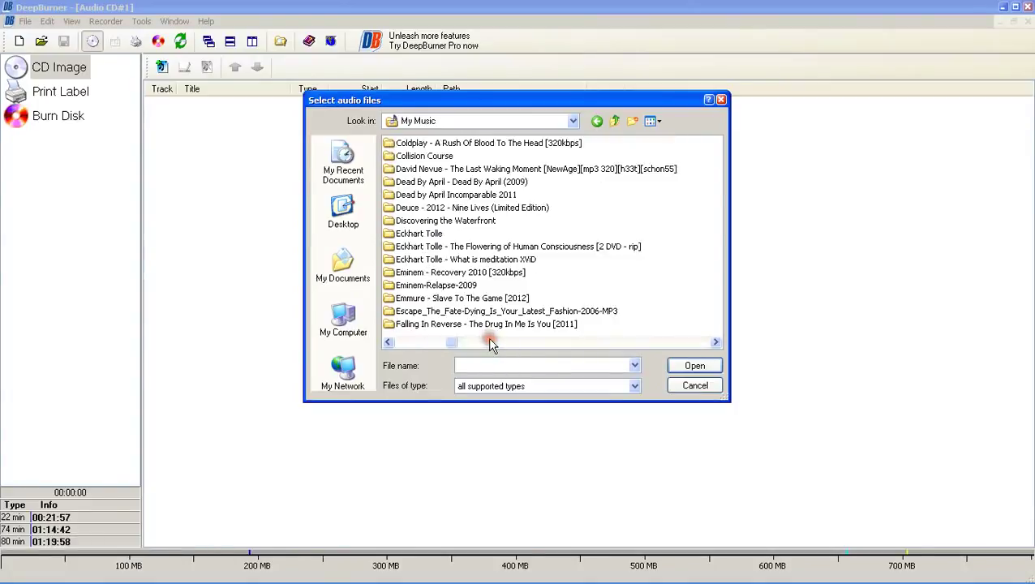
pyautogui.click(491, 344)
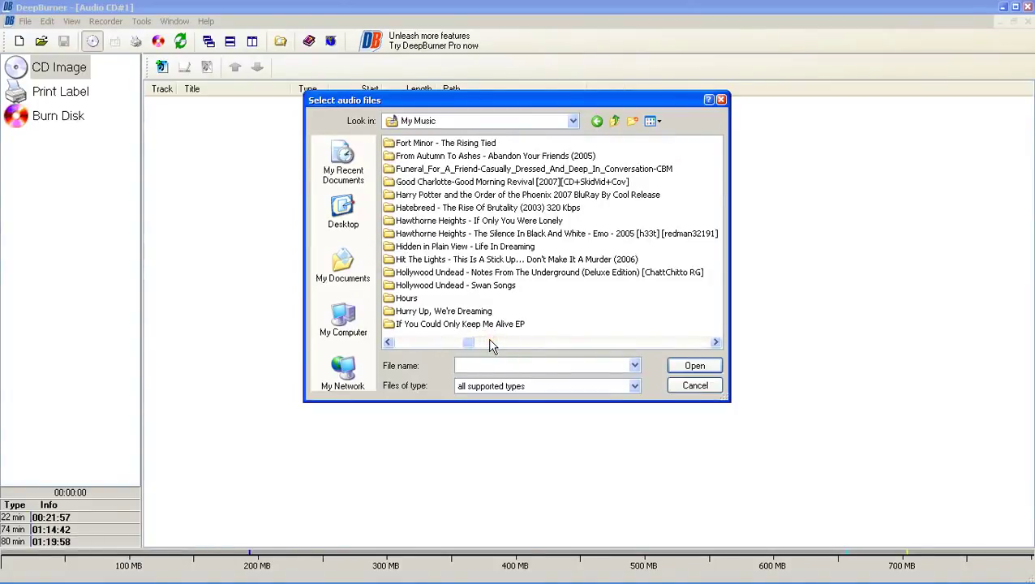
pyautogui.doubleClick(509, 155)
pyautogui.click(554, 311)
pyautogui.moveTo(555, 311); pyautogui.dragTo(453, 146)
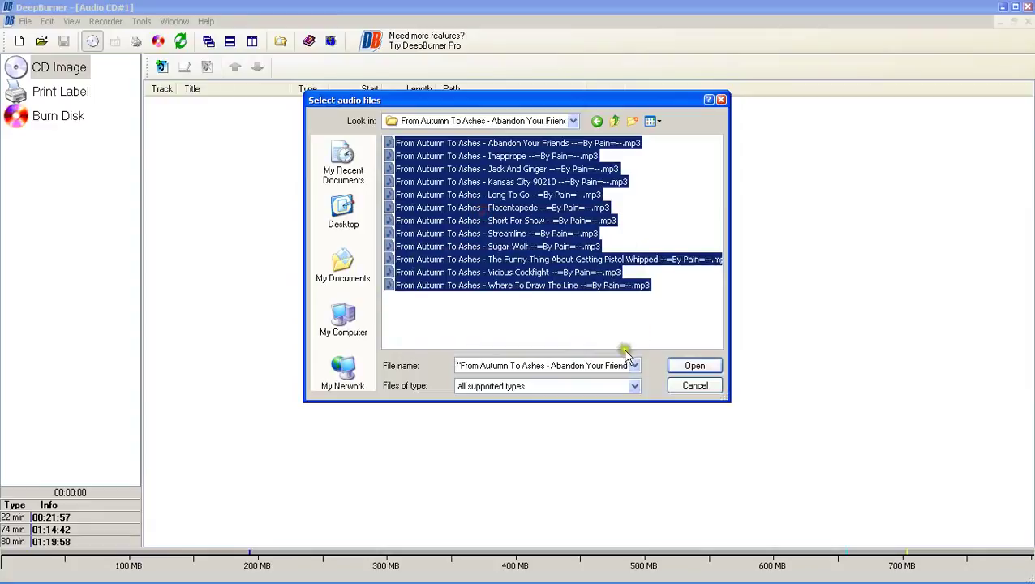
pyautogui.click(682, 365)
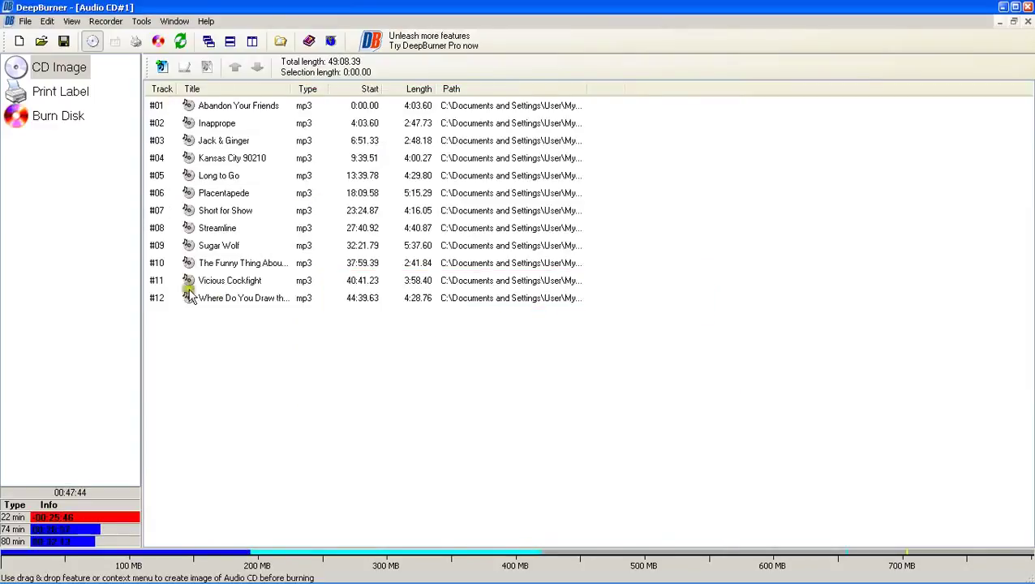
# Open the burn settings for the audio CD to view the drive, write method and speed options
pyautogui.moveTo(341, 178)
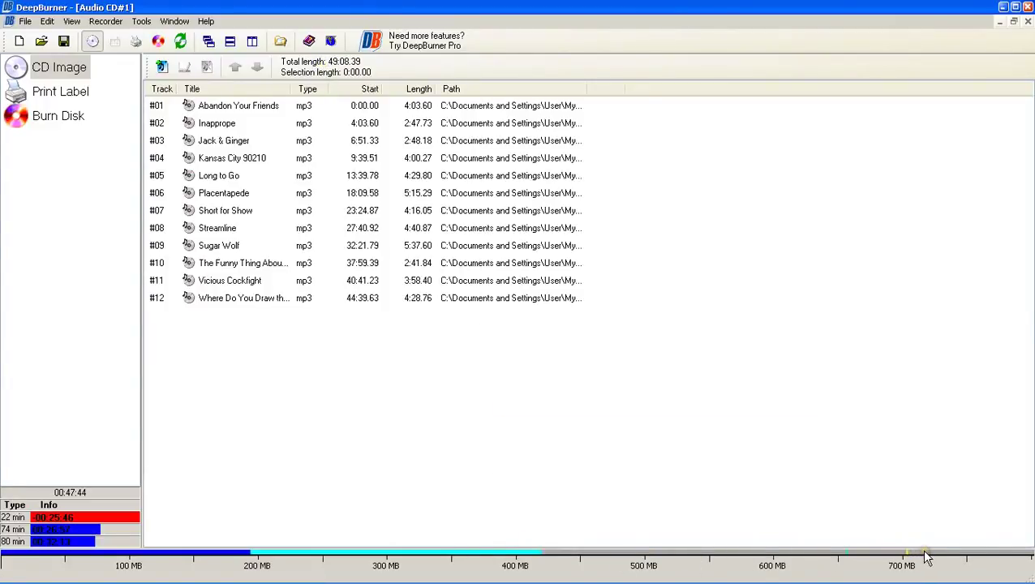
pyautogui.click(740, 473)
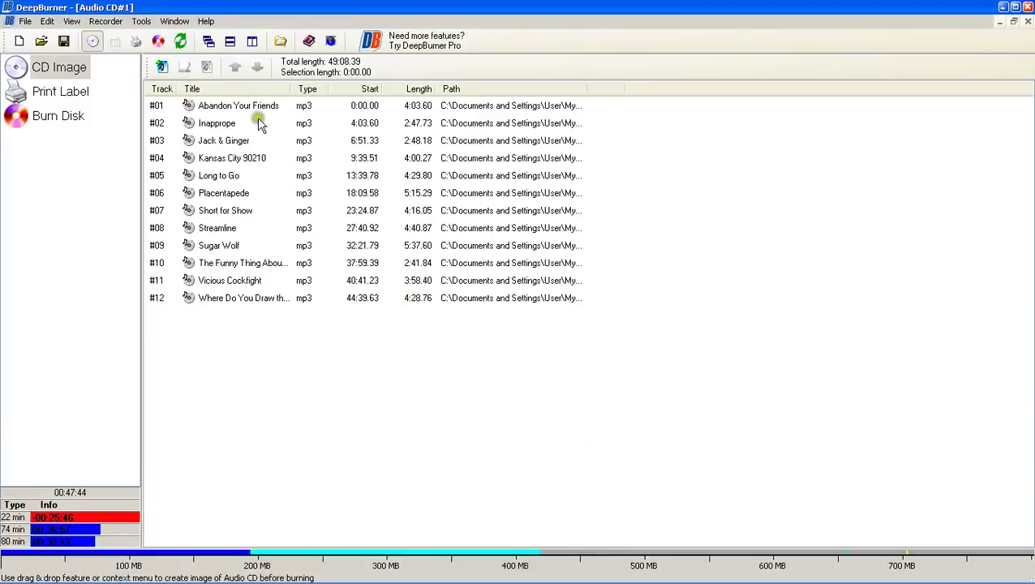
pyautogui.click(159, 42)
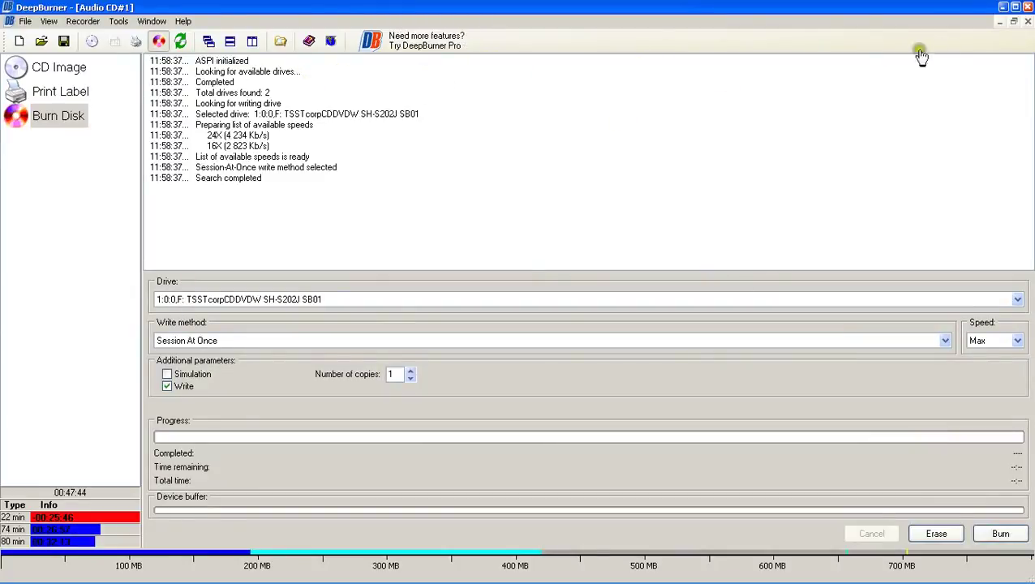
# Close the audio CD project without saving it and create a new Burn ISO image project
pyautogui.click(1027, 24)
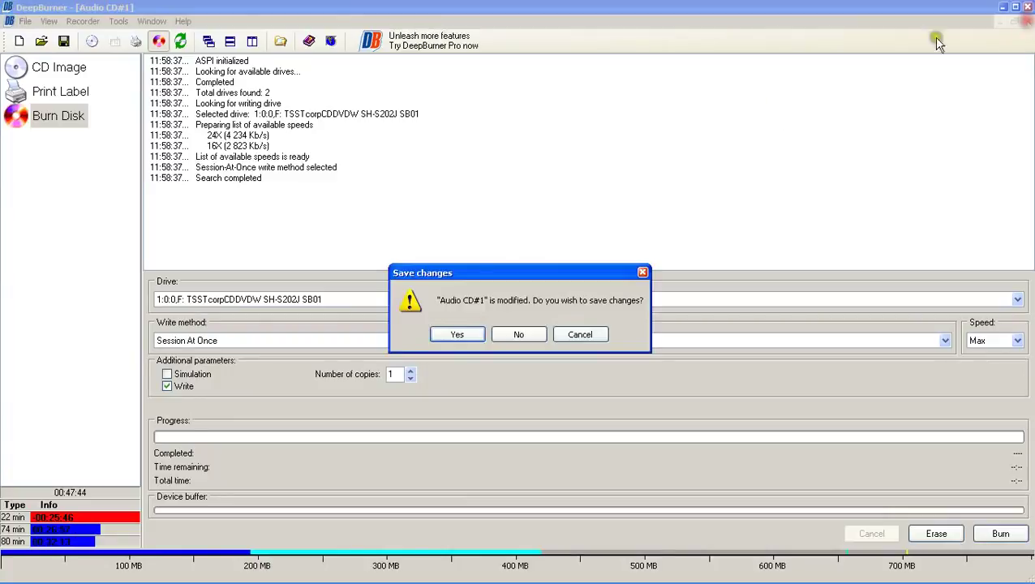
pyautogui.click(530, 332)
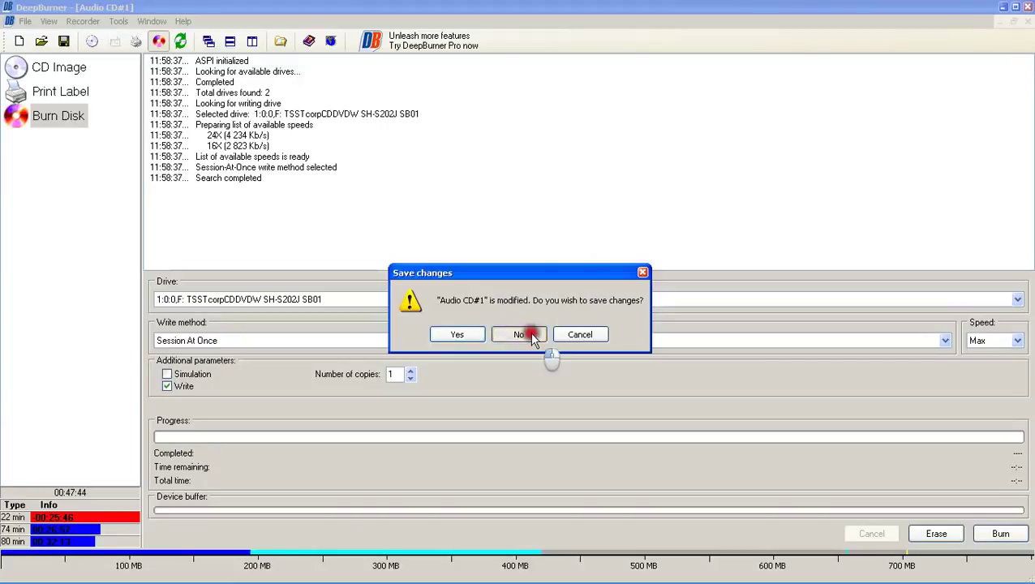
pyautogui.click(9, 21)
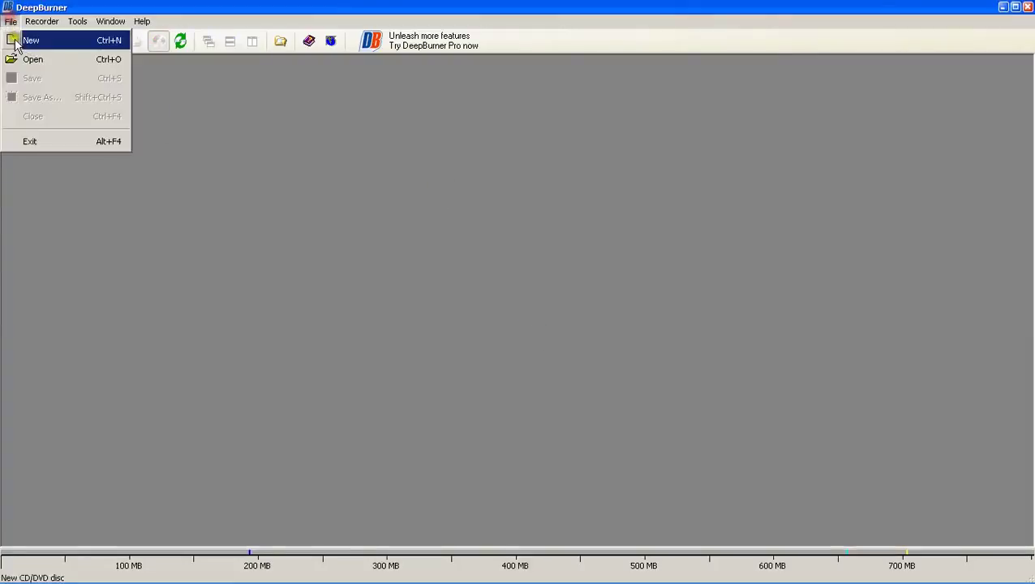
pyautogui.click(20, 39)
pyautogui.click(417, 315)
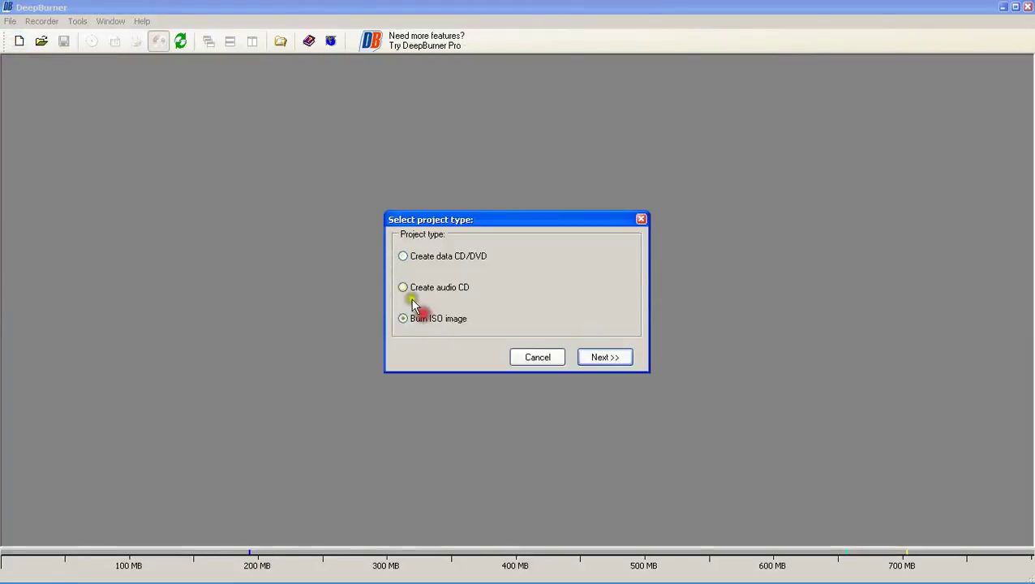
pyautogui.click(605, 357)
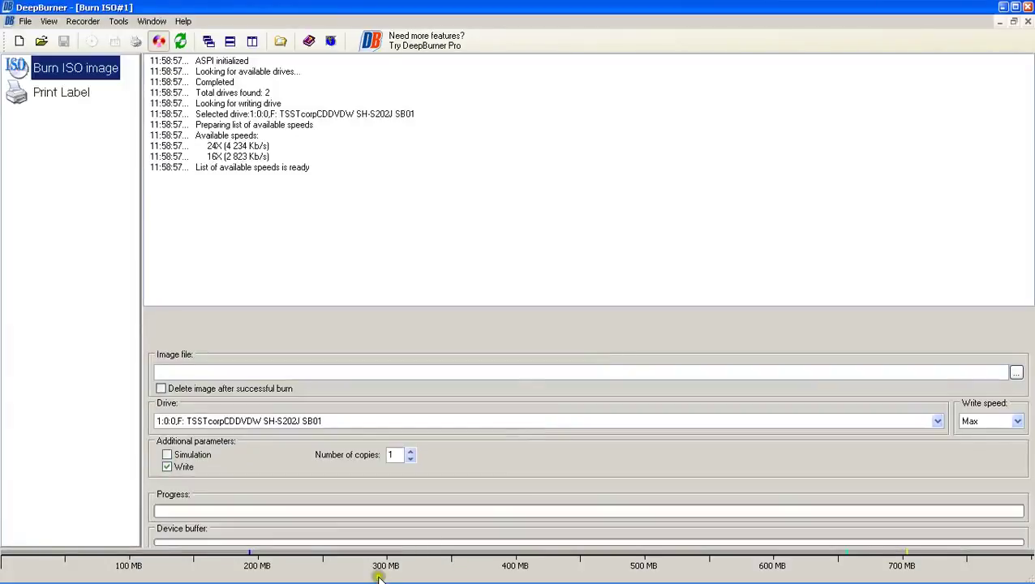
# Switch to Google Chrome and view the search results for "International Organization for Standardization"
pyautogui.press('super')
pyautogui.hotkey('alt', 'Tab')
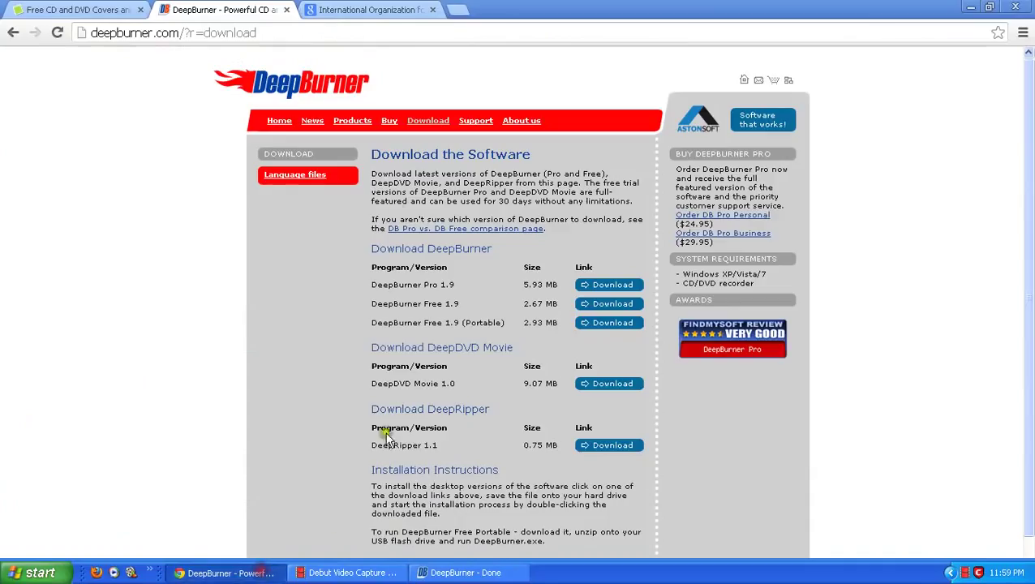
pyautogui.click(373, 11)
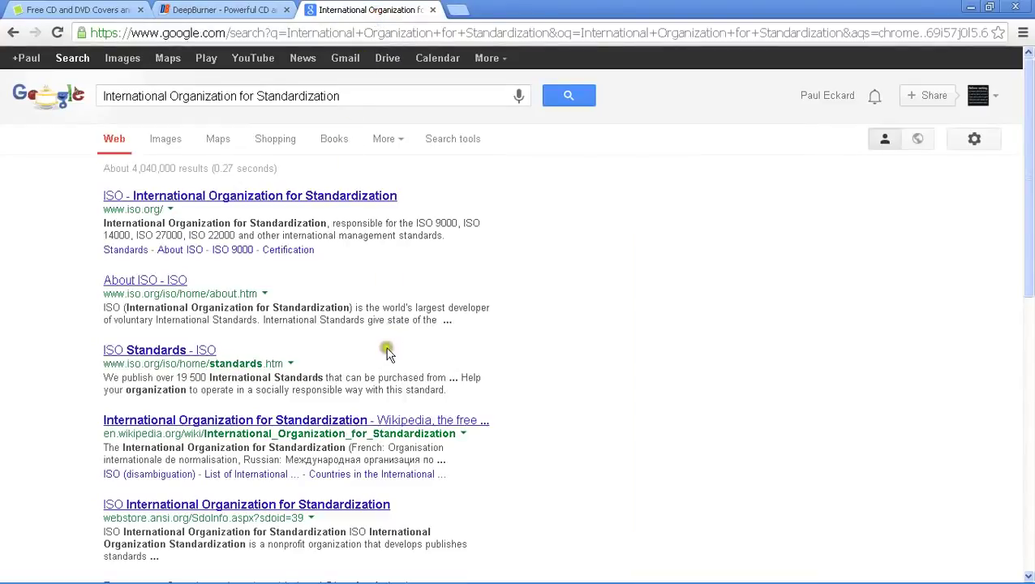
# Switch back to DeepBurner and select Heroes3.iso from the Desktop as the image file to burn
pyautogui.press('super')
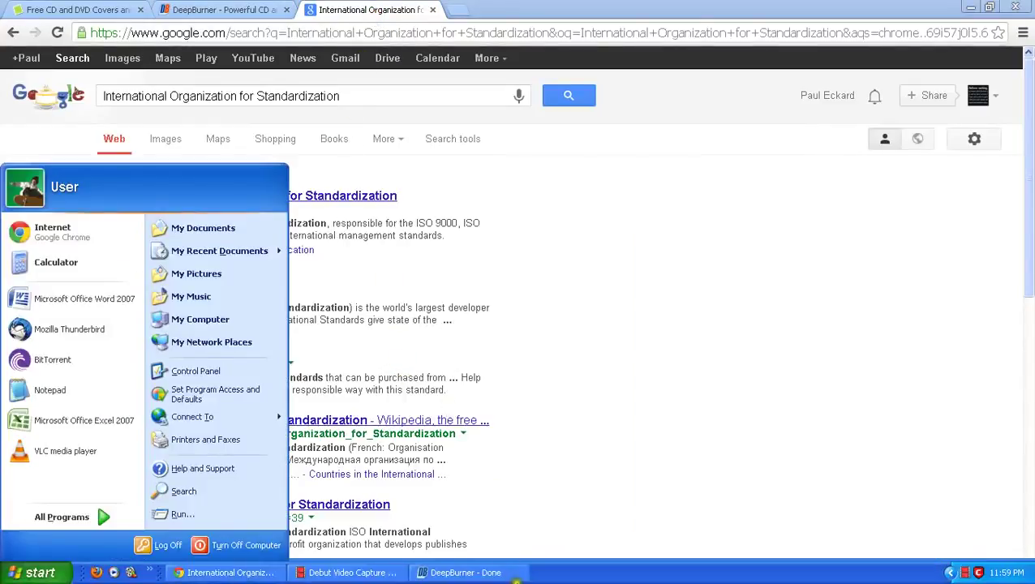
pyautogui.click(512, 575)
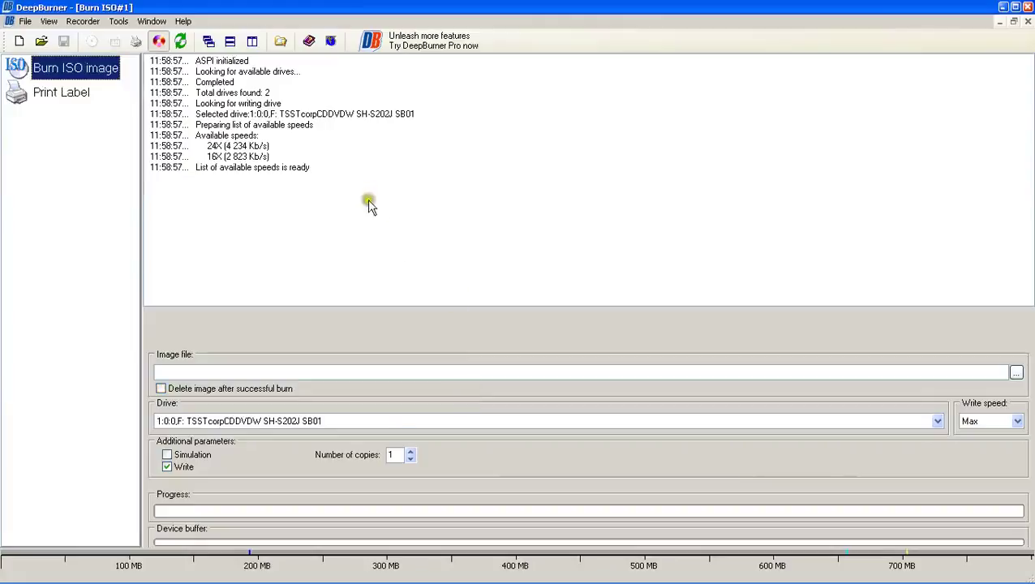
pyautogui.click(739, 372)
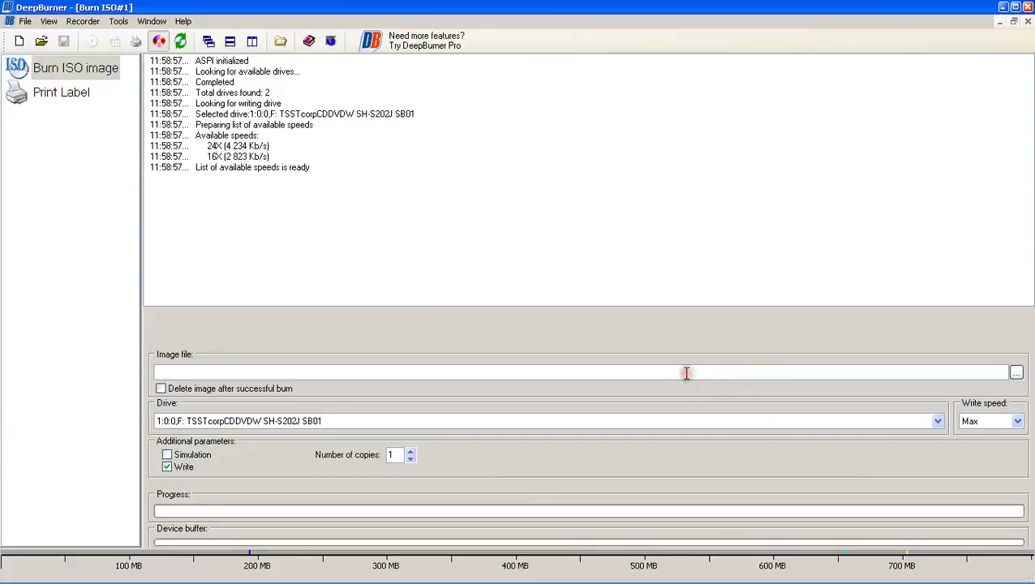
pyautogui.click(1017, 375)
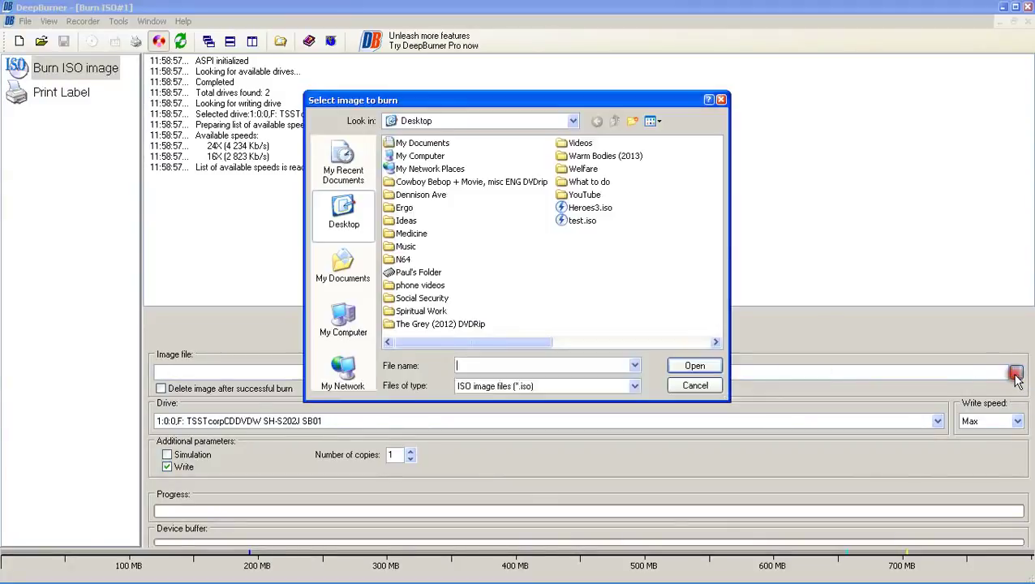
pyautogui.doubleClick(600, 211)
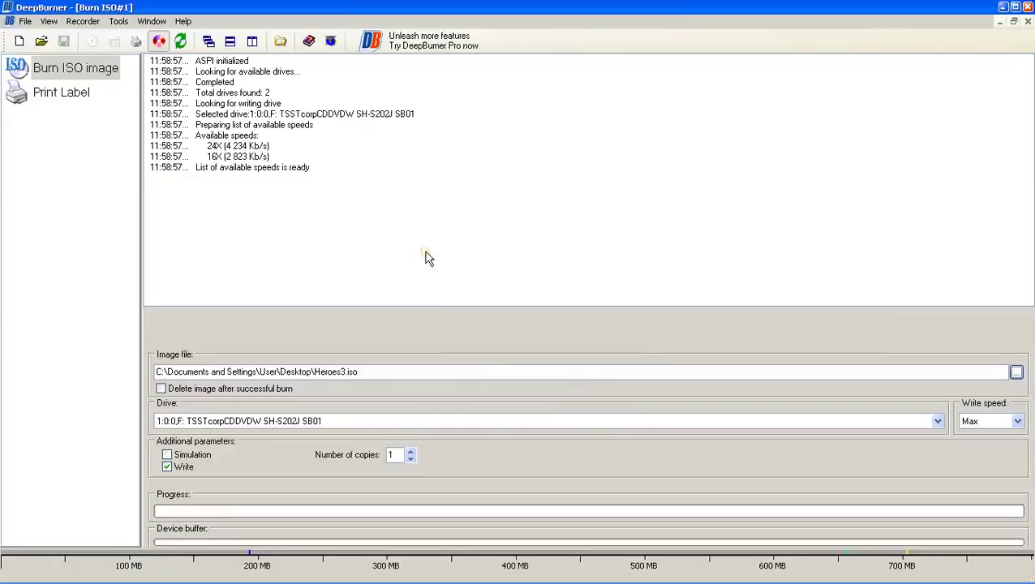
pyautogui.click(373, 369)
pyautogui.click(386, 372)
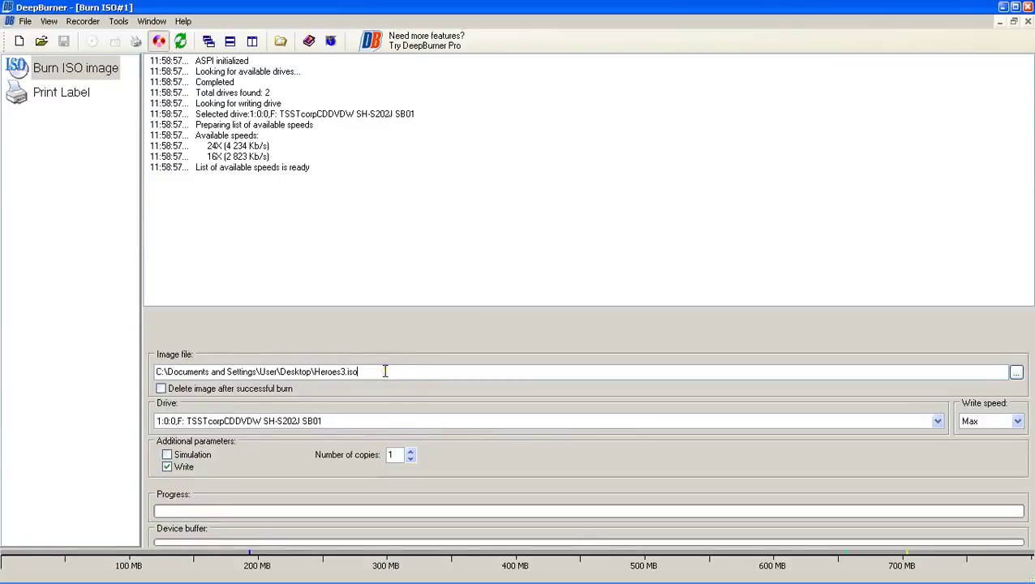
pyautogui.click(385, 372)
pyautogui.click(385, 372)
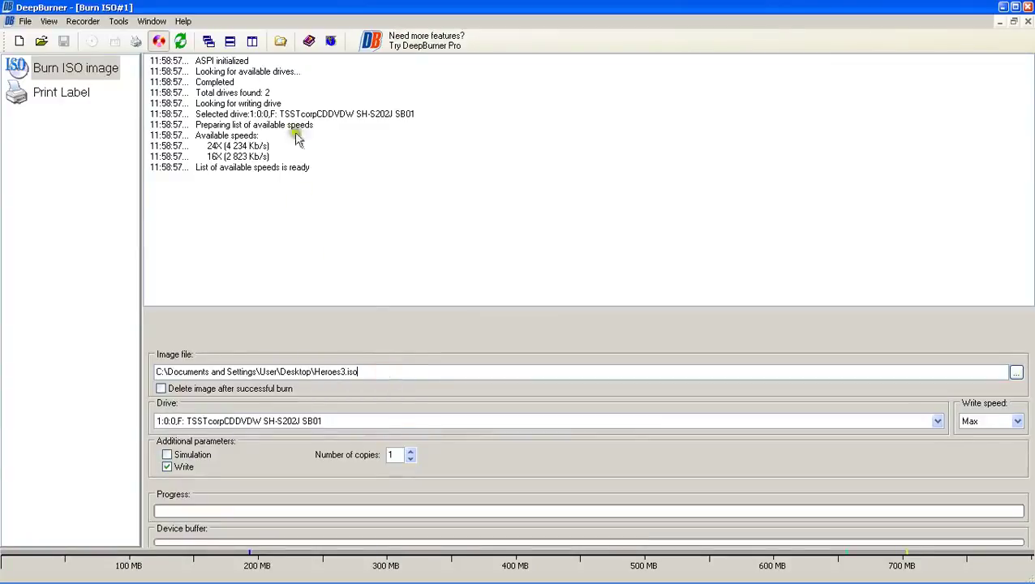
pyautogui.click(86, 21)
pyautogui.click(96, 62)
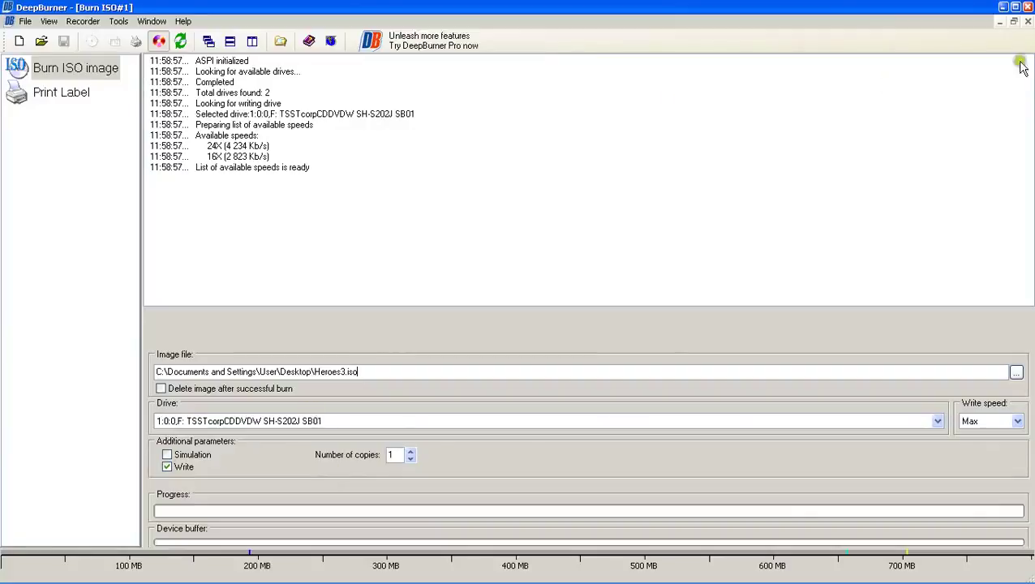
# Close the Burn ISO project and create a new data CD/DVD project as a multisession disk
pyautogui.click(1027, 21)
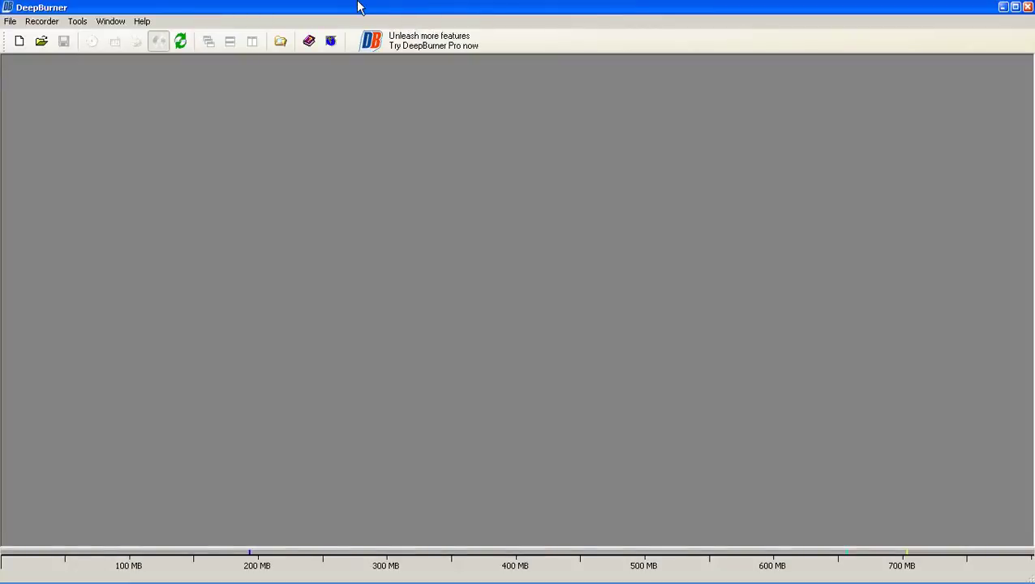
pyautogui.click(11, 21)
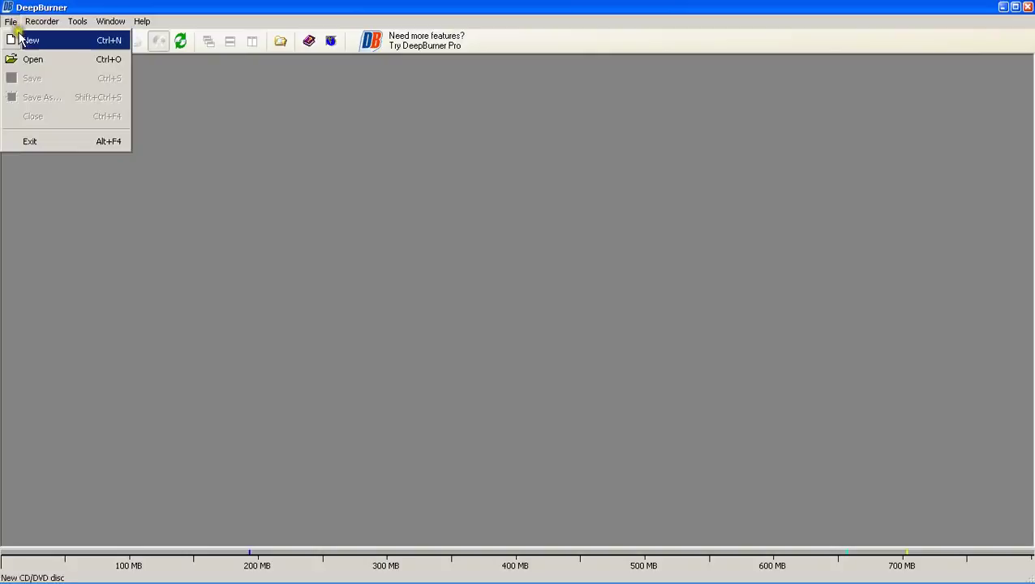
pyautogui.click(23, 41)
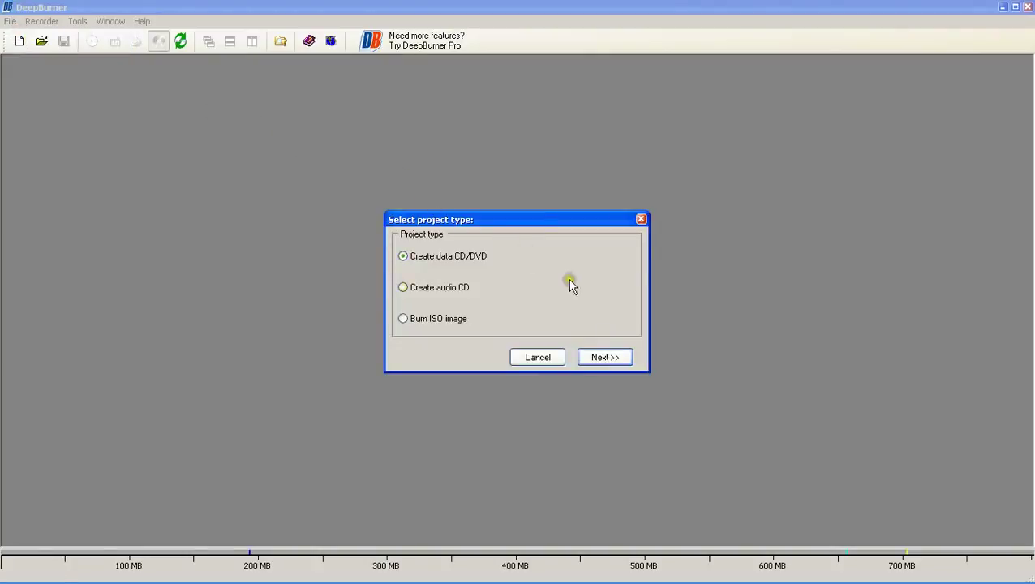
pyautogui.click(612, 359)
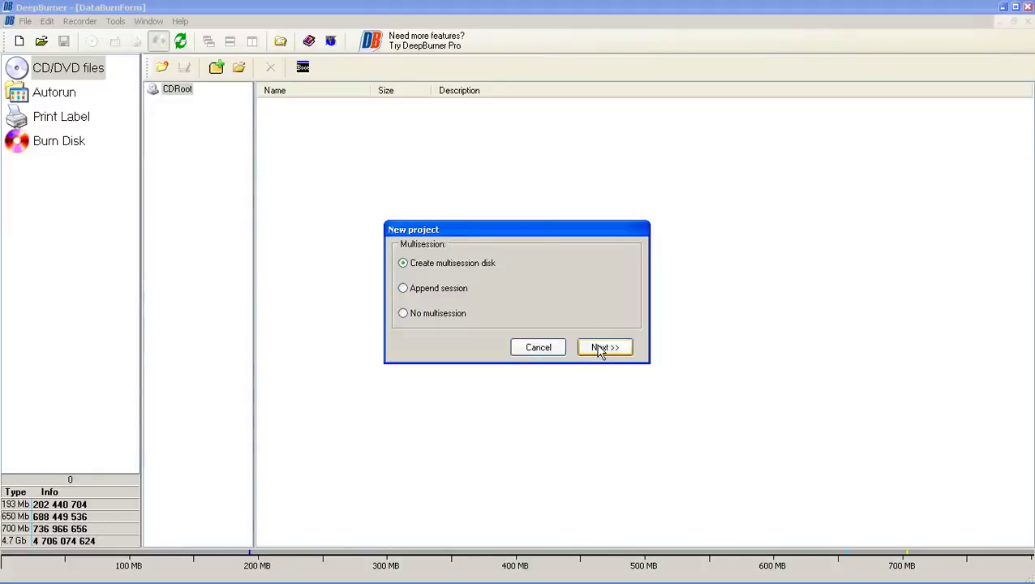
pyautogui.click(593, 261)
pyautogui.click(587, 311)
pyautogui.click(585, 312)
pyautogui.click(583, 310)
pyautogui.click(482, 320)
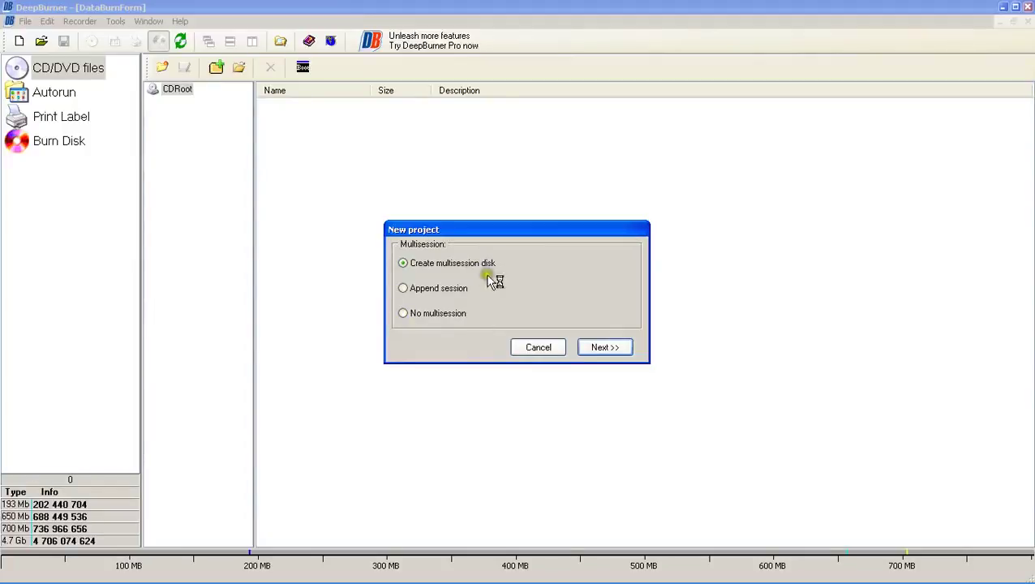
pyautogui.click(607, 410)
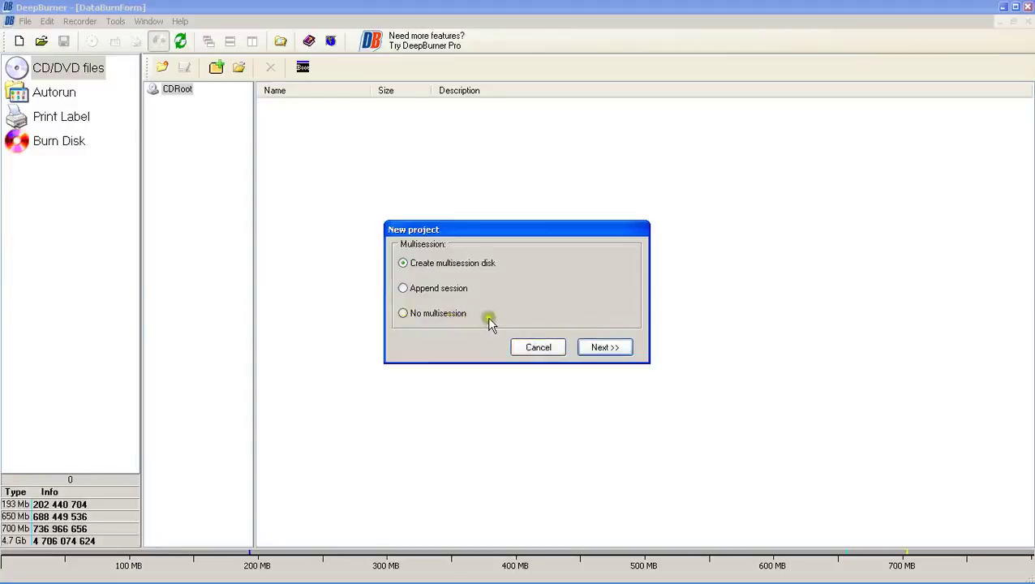
pyautogui.click(606, 349)
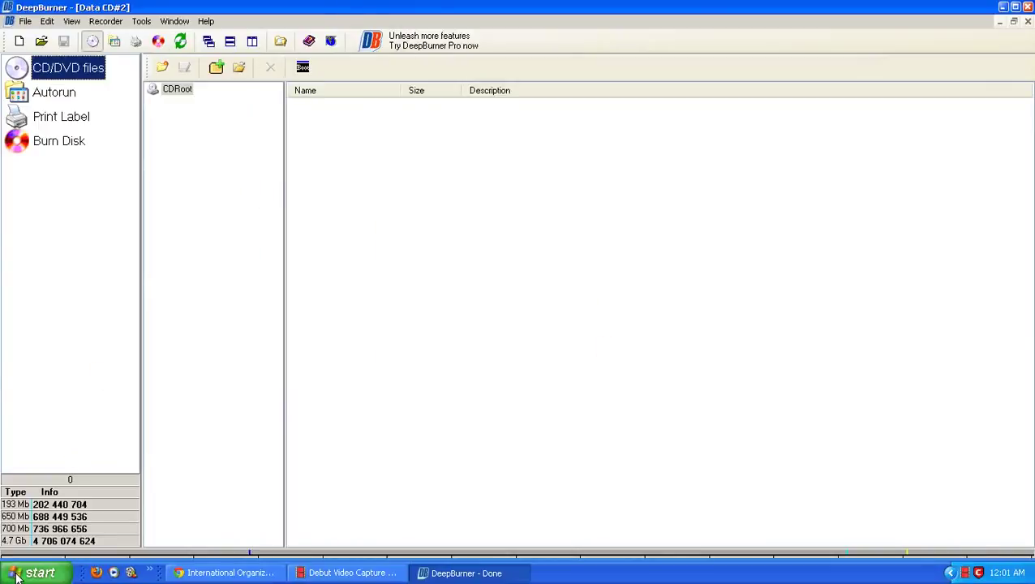
# Add metal-gear-solid-4-wallpapers_20007_2560x1600.jpg from the My Pictures folder to the disc's root and close the folder window
pyautogui.click(17, 574)
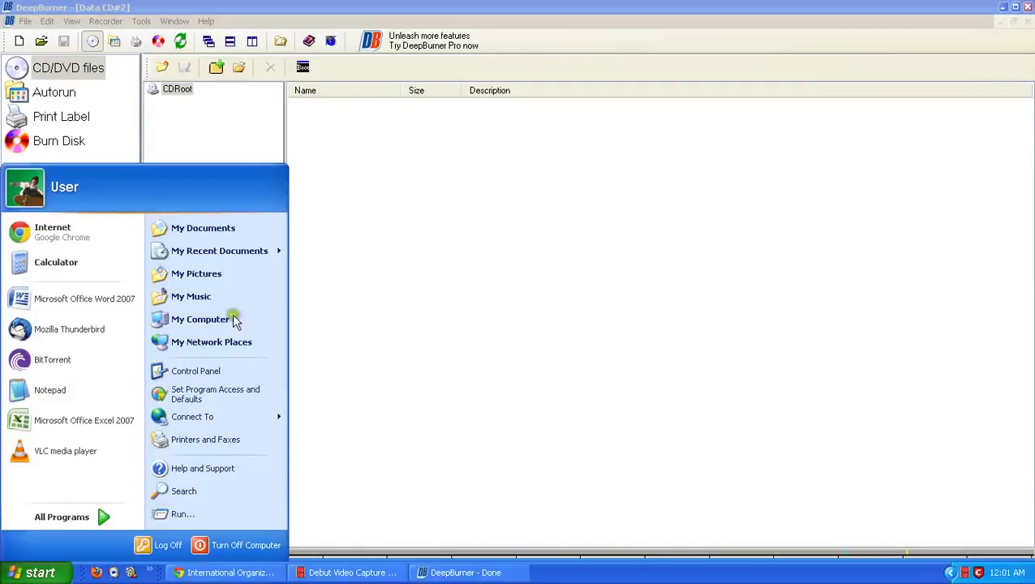
pyautogui.click(232, 284)
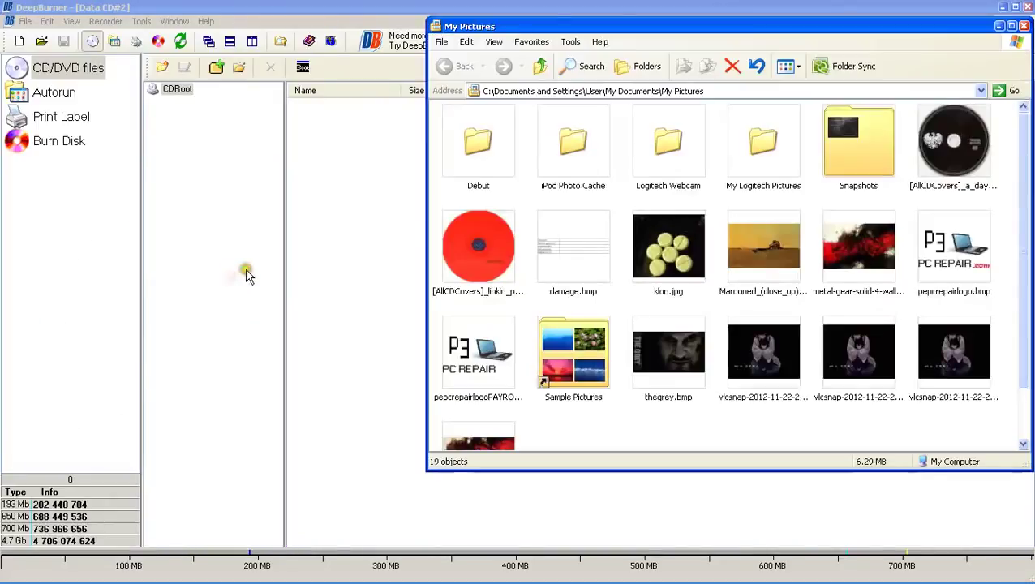
pyautogui.scroll(-2, 578, 311)
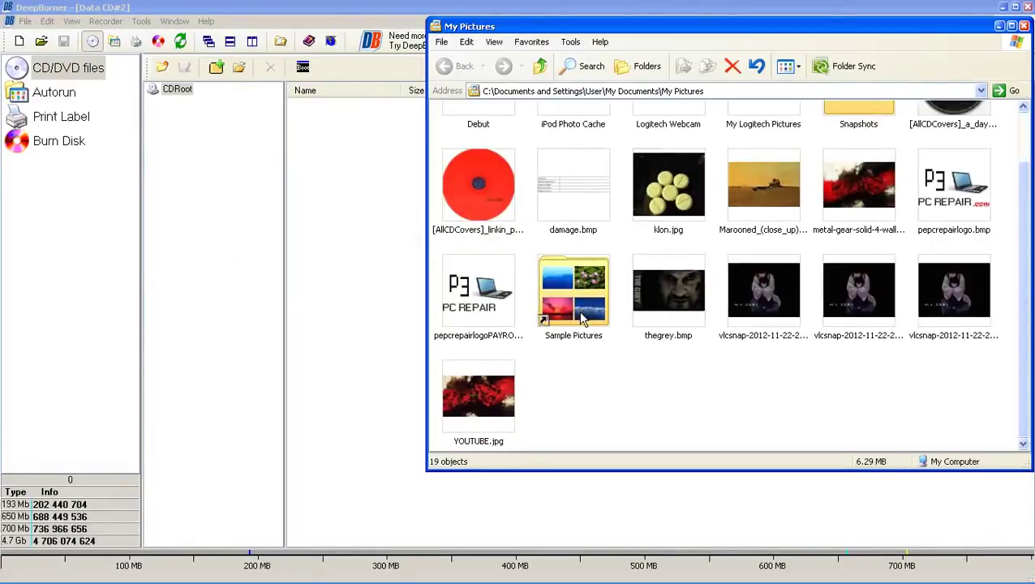
pyautogui.moveTo(858, 162); pyautogui.dragTo(381, 267)
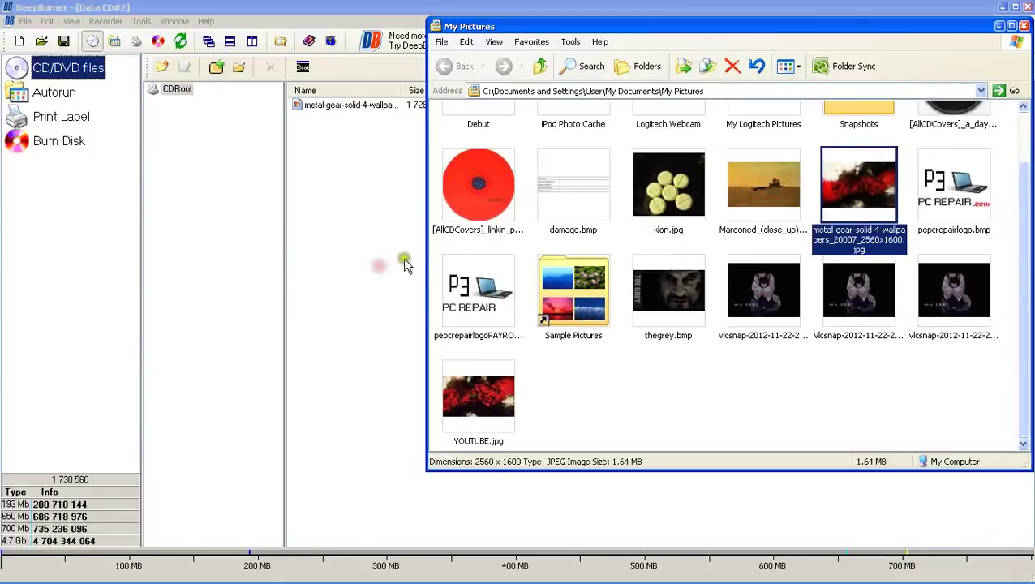
pyautogui.doubleClick(431, 32)
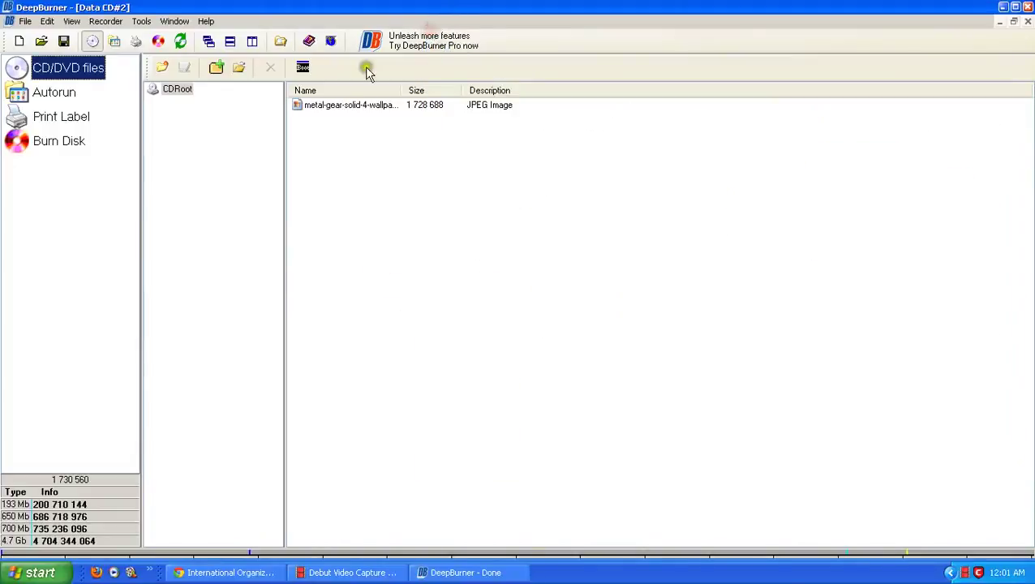
pyautogui.click(361, 106)
pyautogui.click(358, 144)
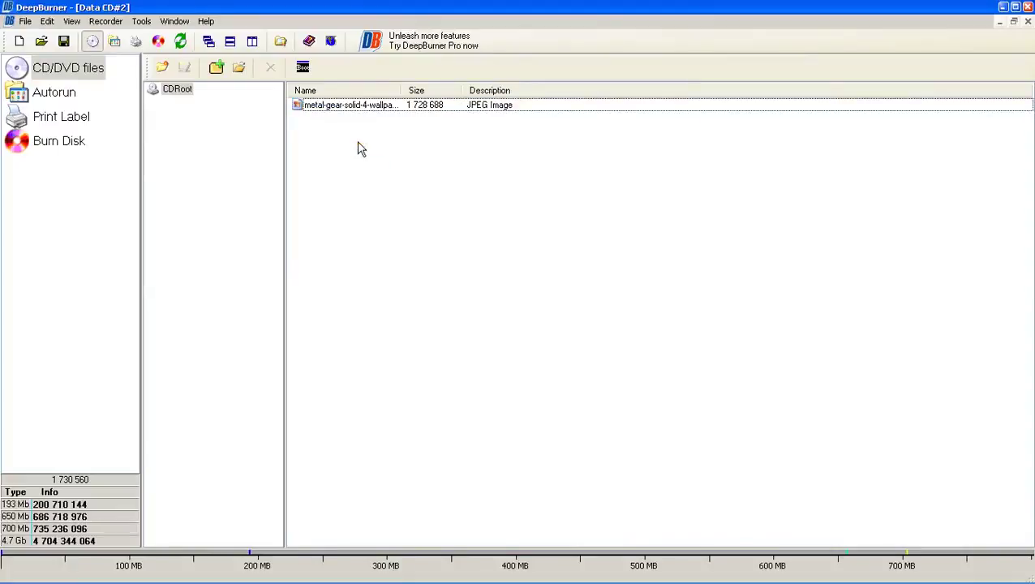
# Start the Autorun wizard for the data disc and move it aside from the form preview
pyautogui.click(94, 93)
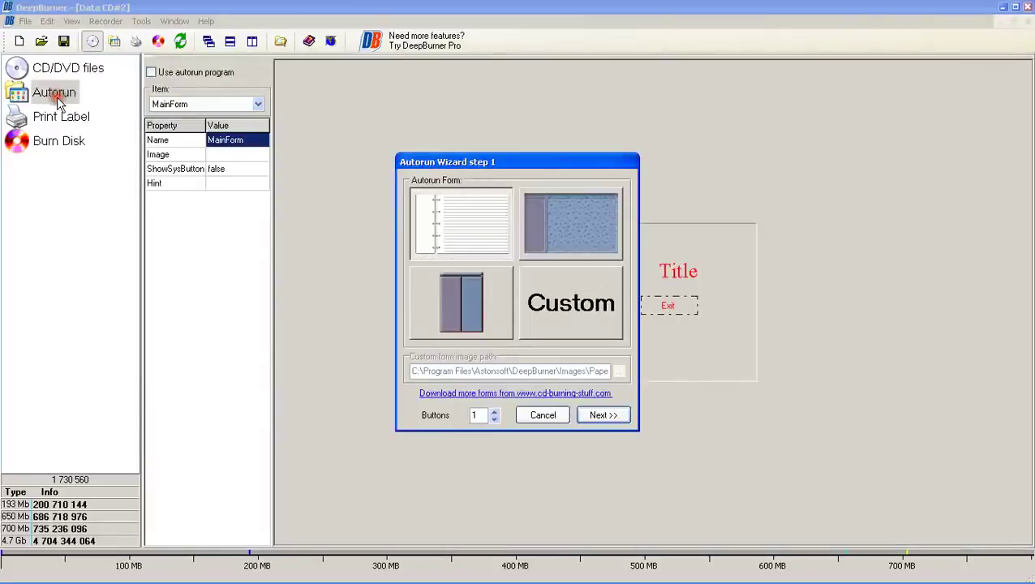
pyautogui.moveTo(443, 160); pyautogui.dragTo(392, 149)
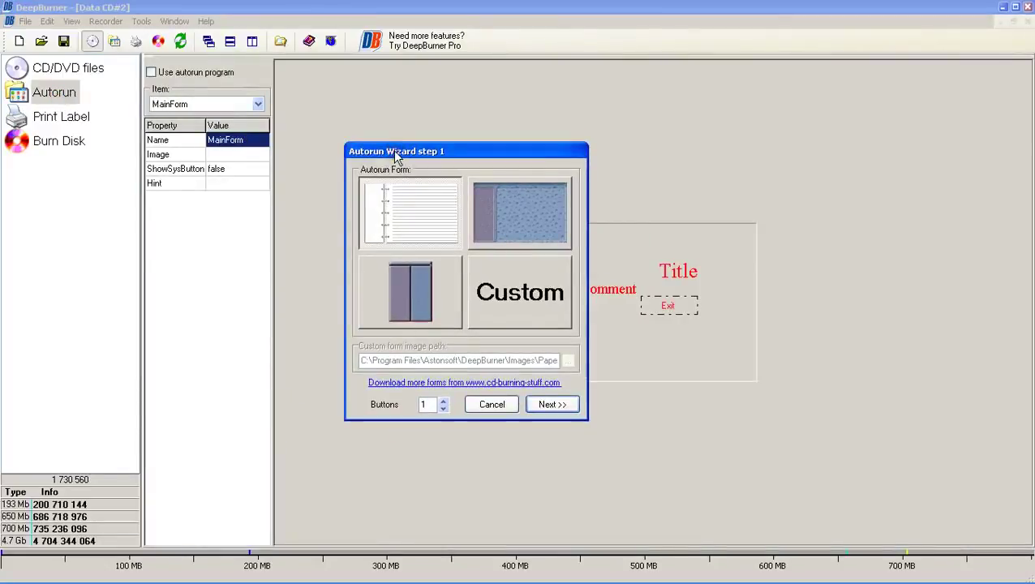
pyautogui.click(489, 288)
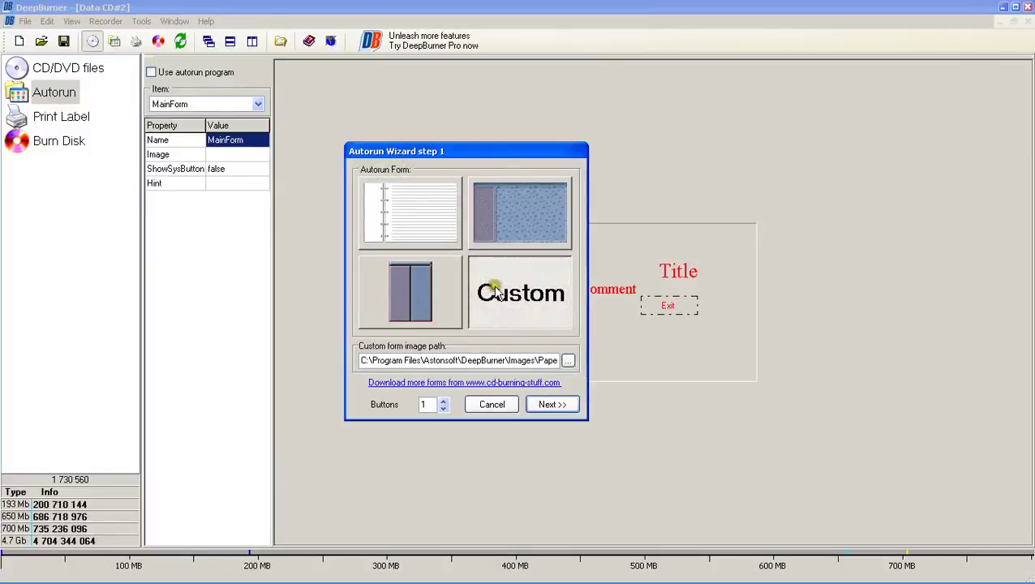
pyautogui.moveTo(529, 362); pyautogui.dragTo(596, 351)
pyautogui.click(569, 360)
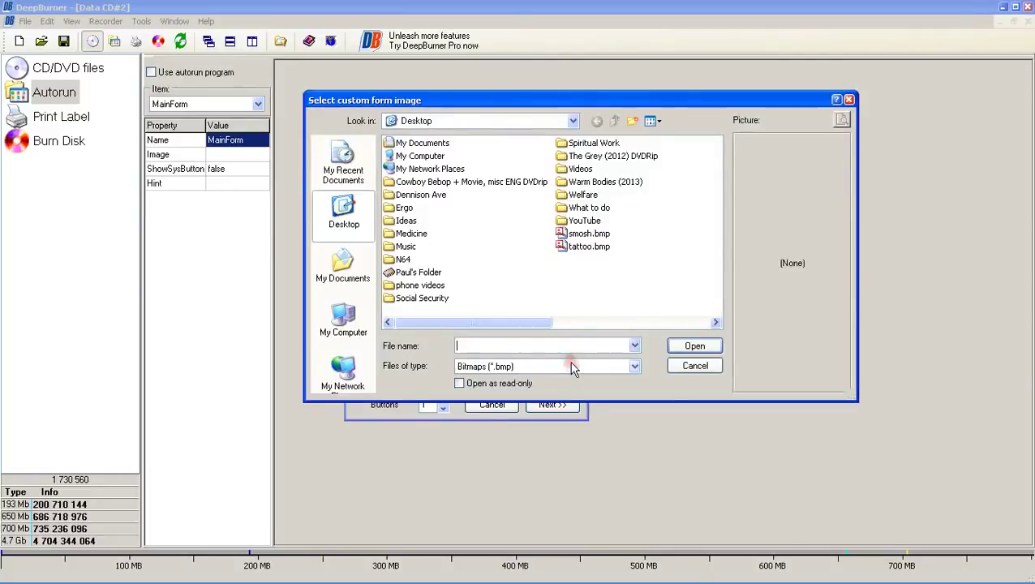
pyautogui.click(695, 366)
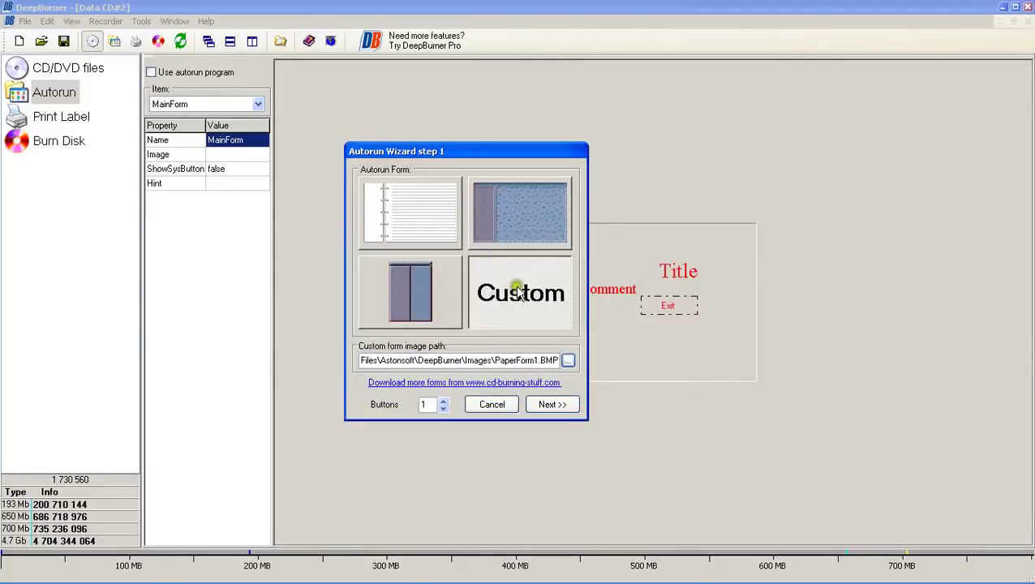
# Choose the blue water-drop autorun form with one button and continue to the wizard's second step
pyautogui.click(522, 216)
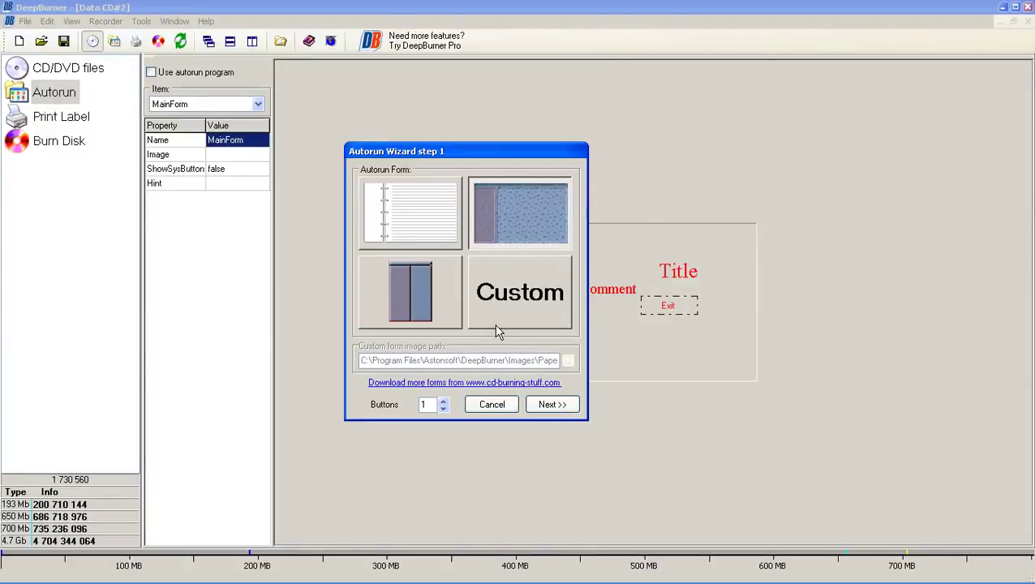
pyautogui.click(511, 230)
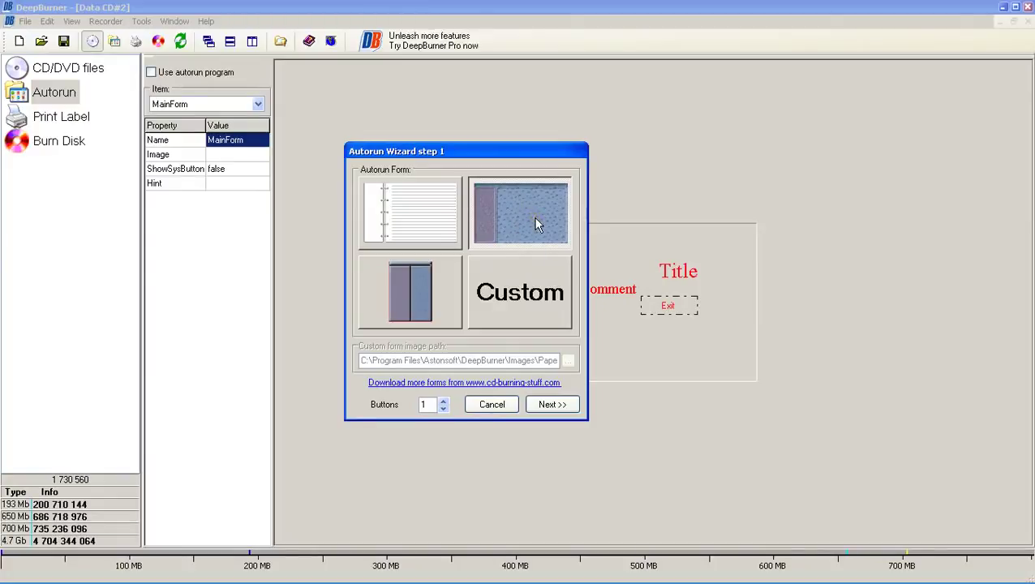
pyautogui.click(569, 406)
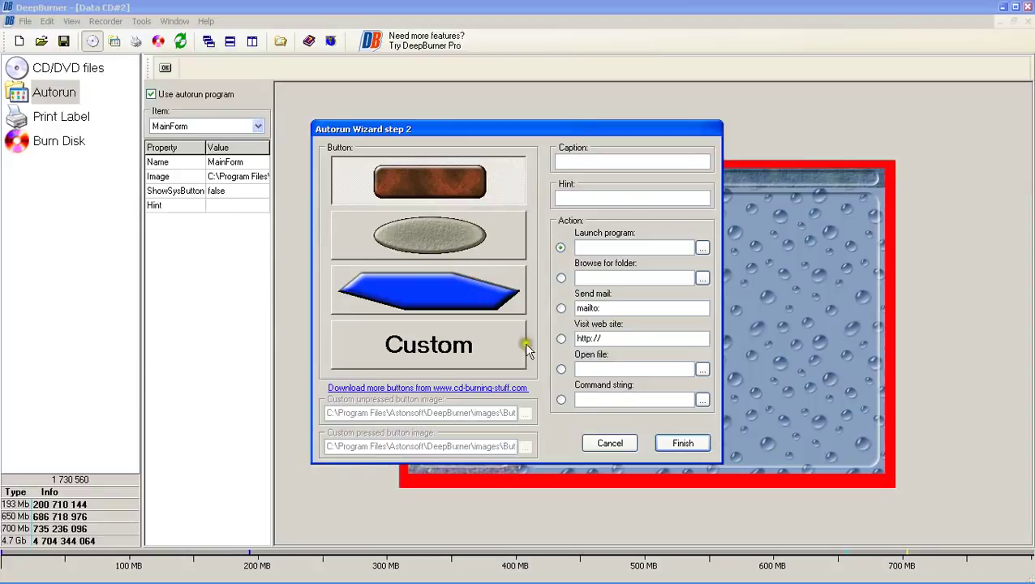
# Set the autorun button's action to open the file metal-gear-solid-4-wallpapers_20007_2560x1600.jpg from the disc and finish the wizard
pyautogui.click(487, 344)
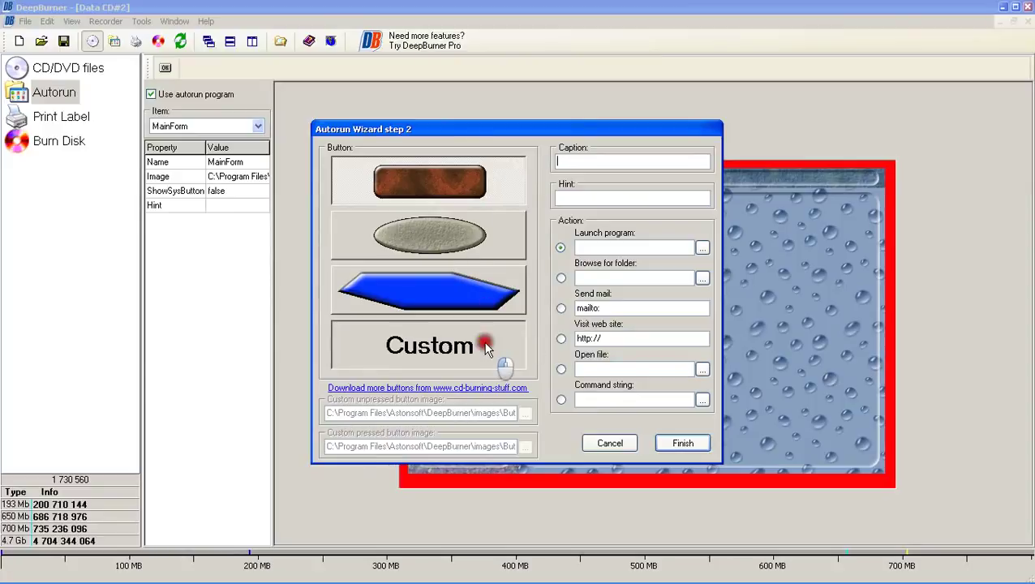
pyautogui.click(561, 369)
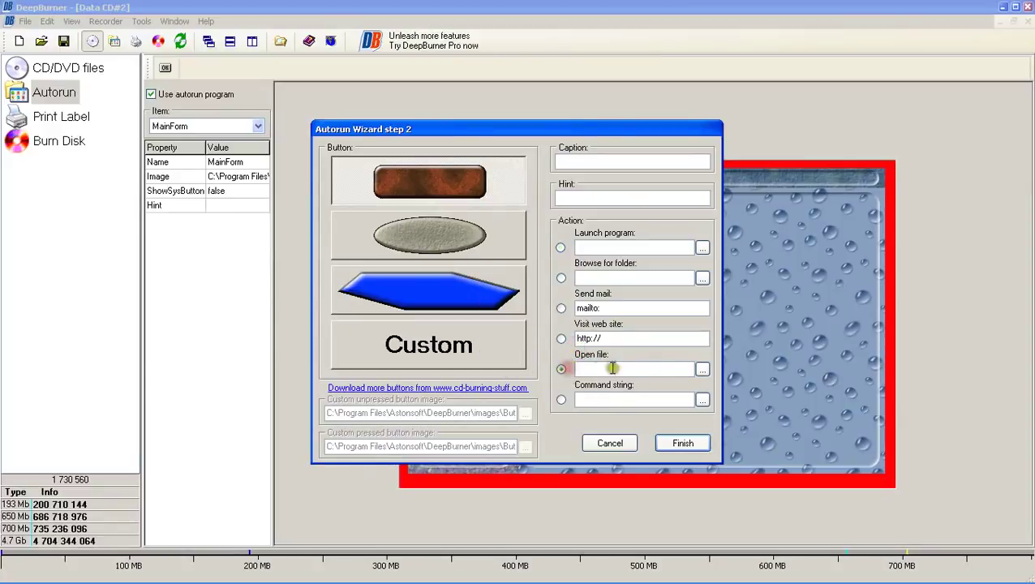
pyautogui.click(561, 338)
pyautogui.click(562, 369)
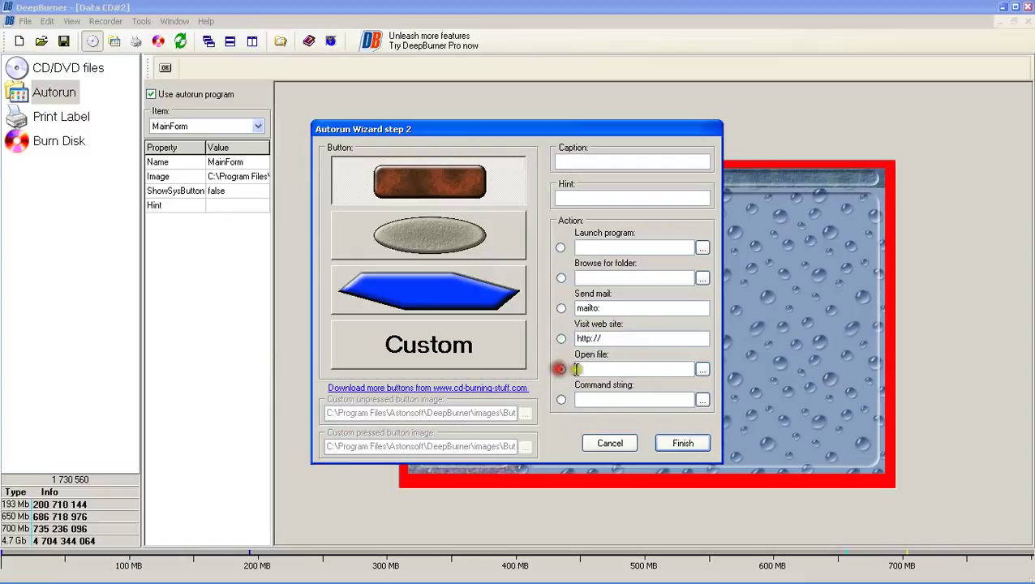
pyautogui.click(702, 370)
pyautogui.click(703, 371)
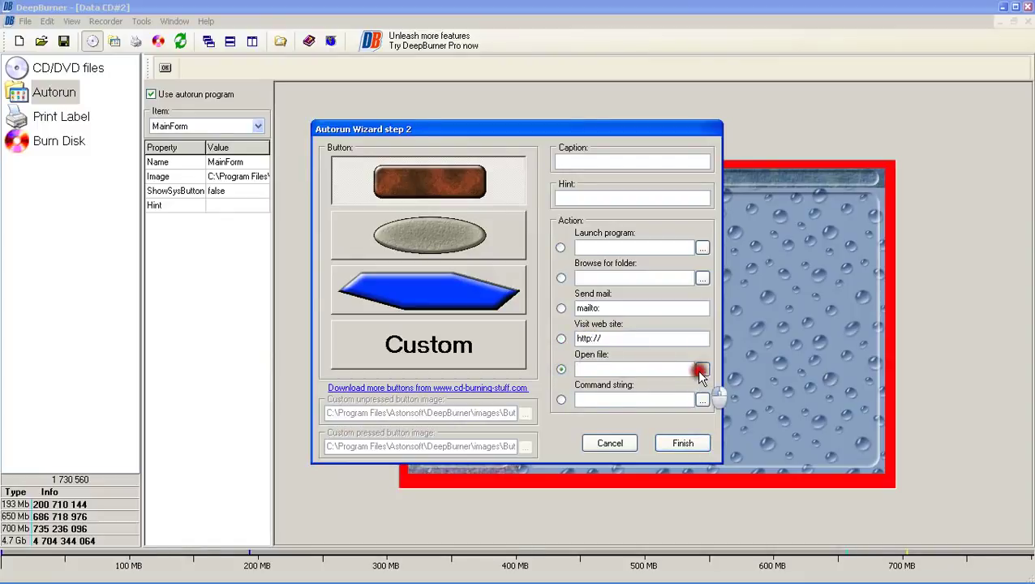
pyautogui.click(502, 166)
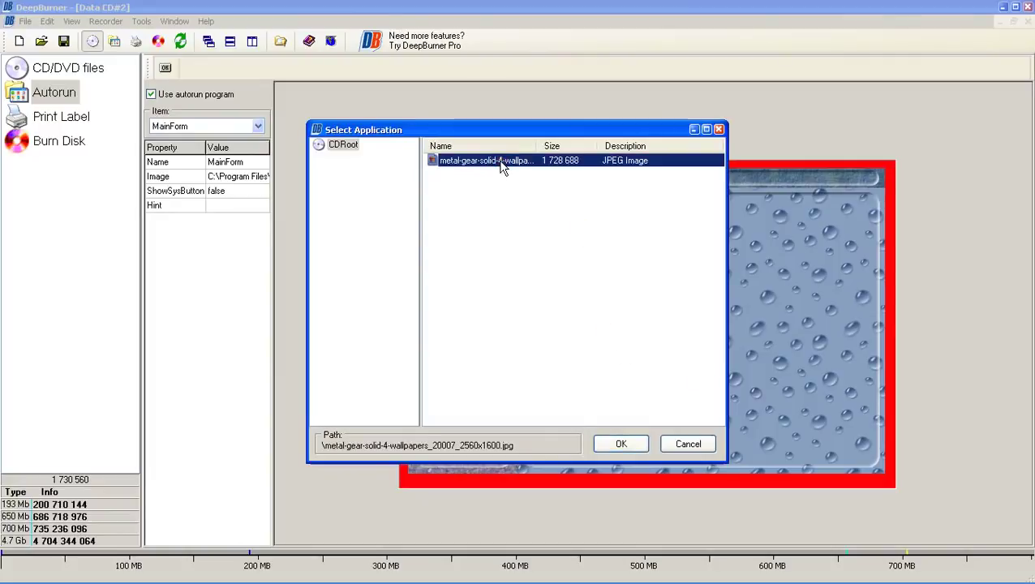
pyautogui.click(640, 443)
pyautogui.click(697, 443)
pyautogui.click(695, 446)
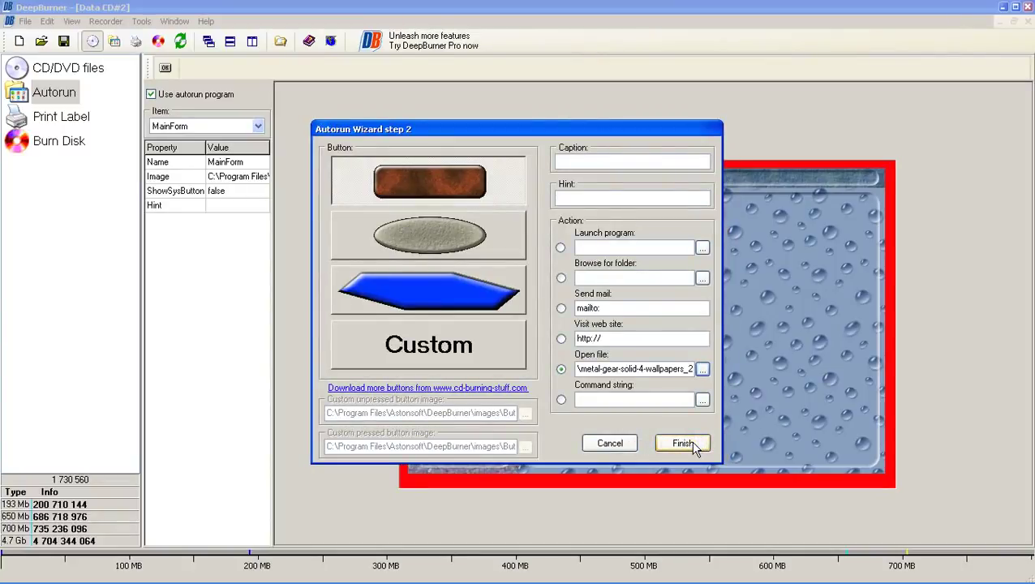
# Finish the Autorun wizard and move the new brown button onto the water-drop area at Left 270, Top 70
pyautogui.click(684, 443)
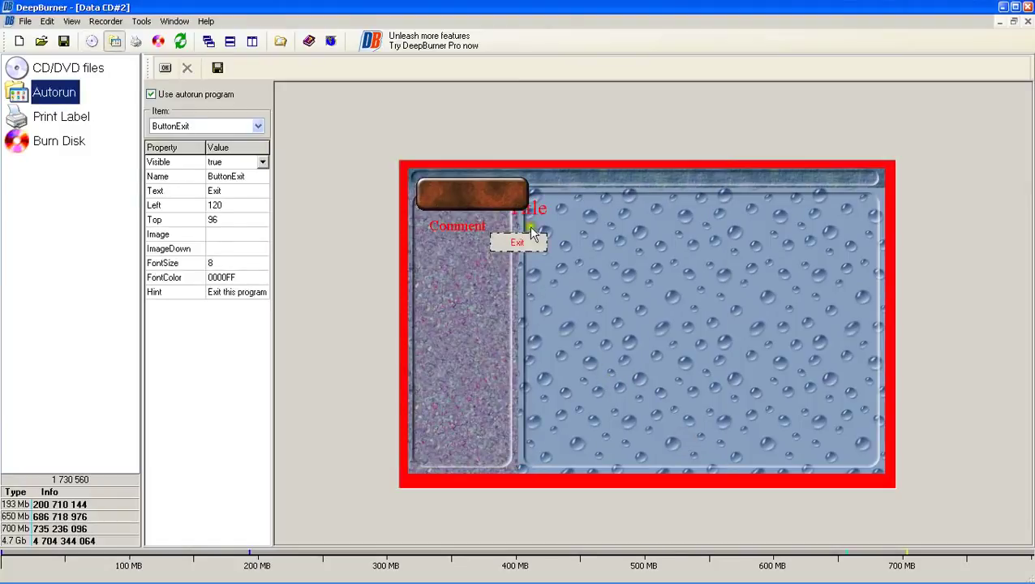
pyautogui.moveTo(496, 198); pyautogui.dragTo(684, 236)
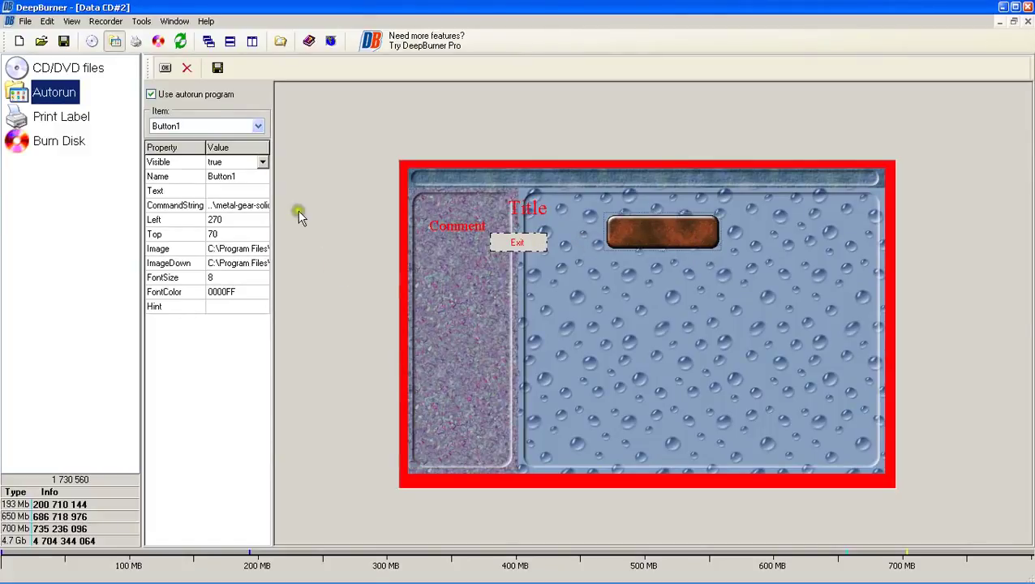
# Set the brown button's text to OPEN METAL GEAR and its font color to yellow
pyautogui.click(245, 187)
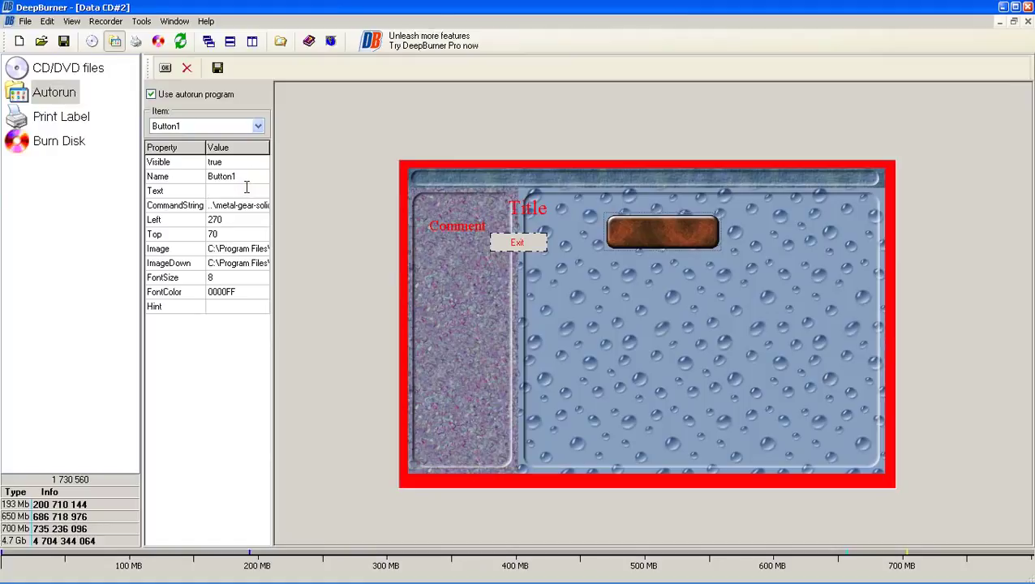
pyautogui.write('OPEN METAL GEA')
pyautogui.write('R')
pyautogui.click(239, 294)
pyautogui.click(263, 292)
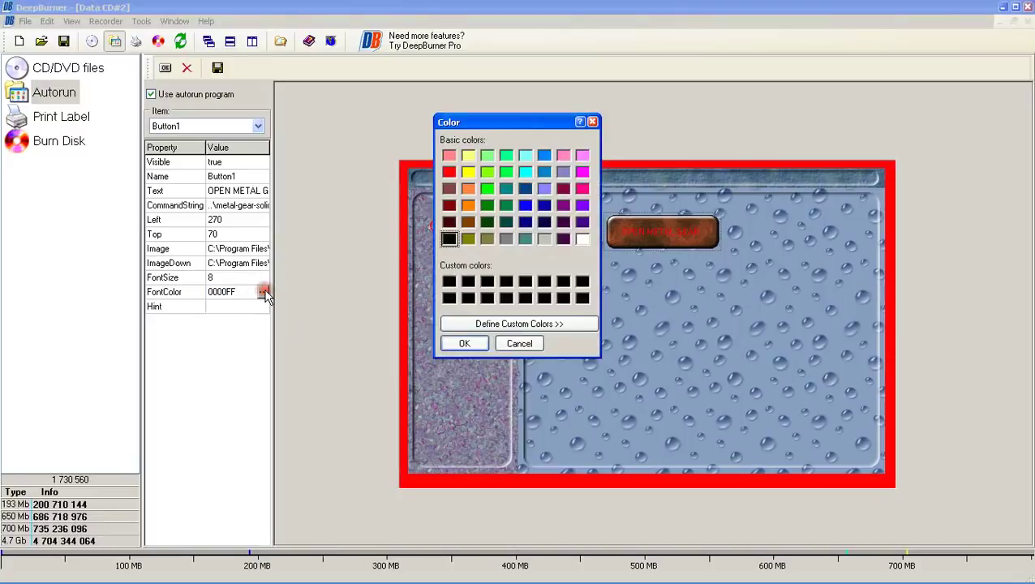
pyautogui.click(468, 172)
pyautogui.click(464, 343)
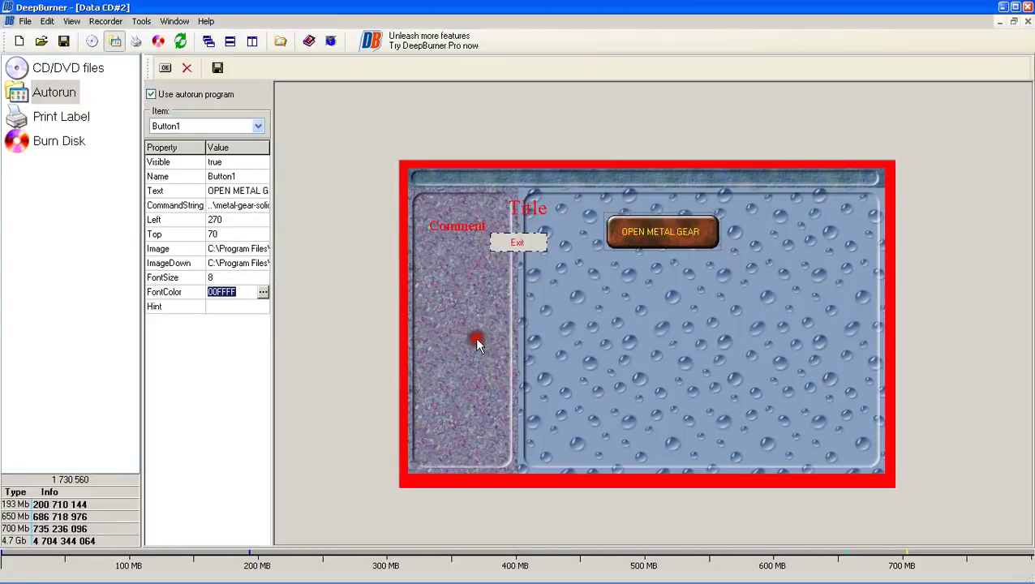
pyautogui.click(705, 420)
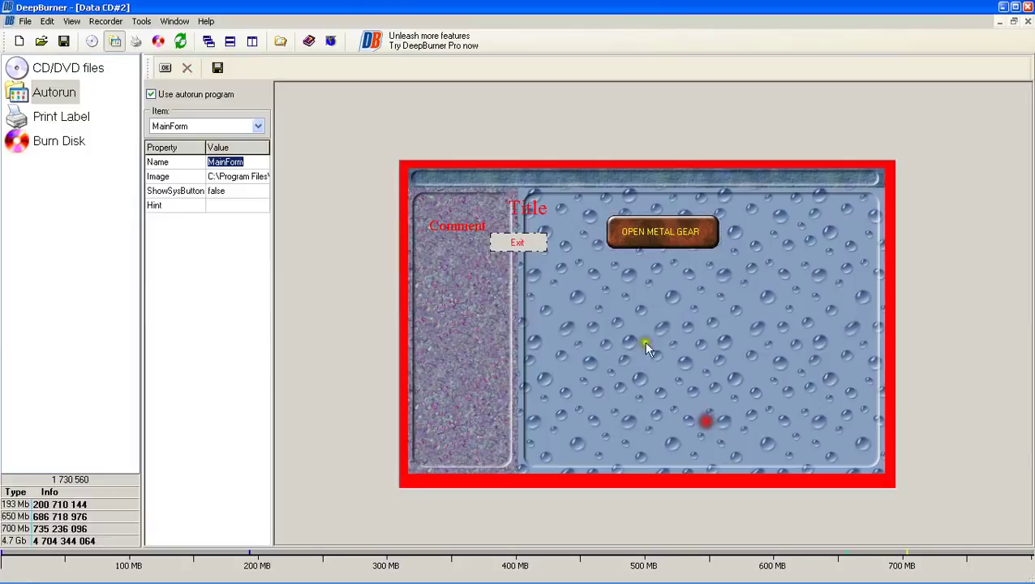
# Move the Exit button and Comment text low onto the purple side area, and the Title below the OPEN METAL GEAR button
pyautogui.moveTo(518, 243); pyautogui.dragTo(452, 443)
pyautogui.moveTo(459, 227); pyautogui.dragTo(454, 389)
pyautogui.click(517, 209)
pyautogui.moveTo(517, 209); pyautogui.dragTo(646, 279)
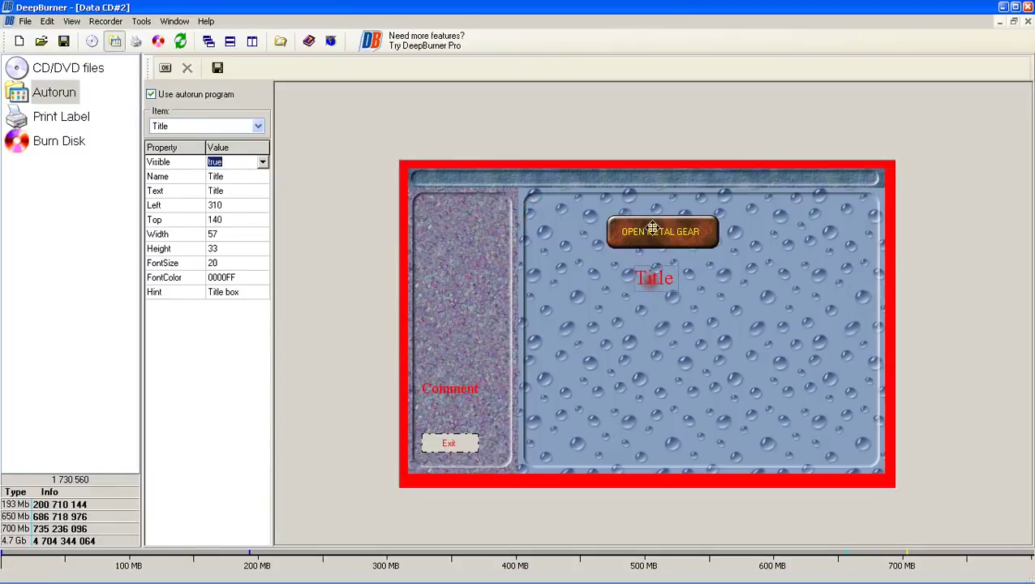
# Rearrange the water-drop area so the Title sits at Left 340, Top 70 with the OPEN METAL GEAR button below it
pyautogui.moveTo(651, 227); pyautogui.dragTo(673, 229)
pyautogui.moveTo(657, 278); pyautogui.dragTo(680, 280)
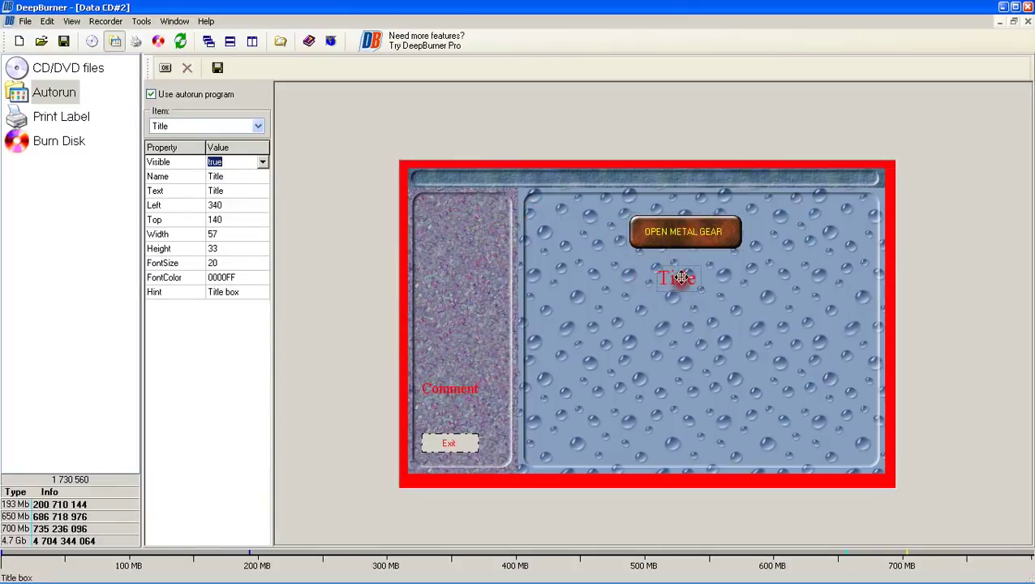
pyautogui.moveTo(679, 235); pyautogui.dragTo(679, 327)
pyautogui.moveTo(680, 280); pyautogui.dragTo(680, 223)
pyautogui.click(681, 223)
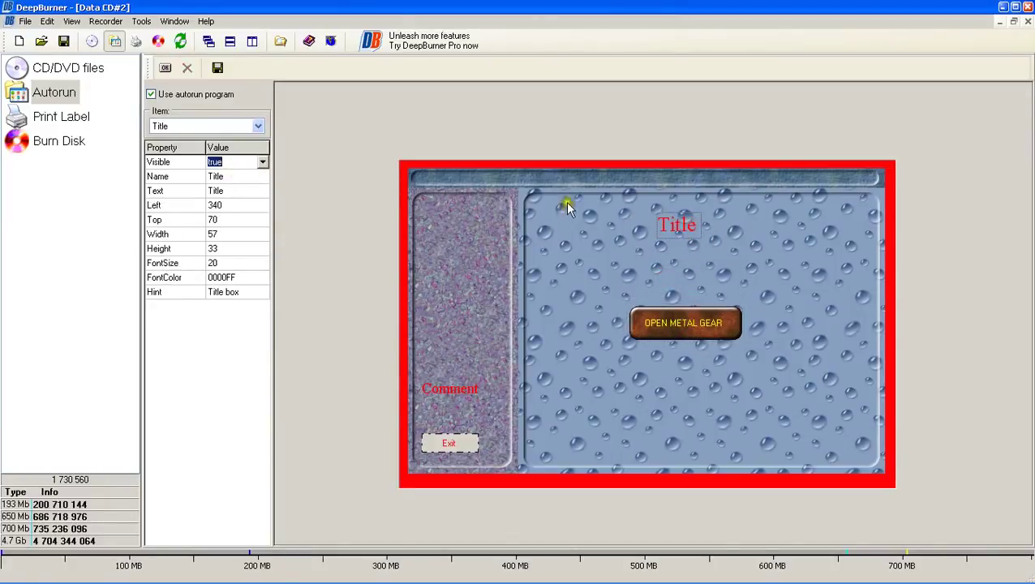
# Change the Title text to TESTING and widen its box to about 175 so the whole word fits
pyautogui.click(676, 224)
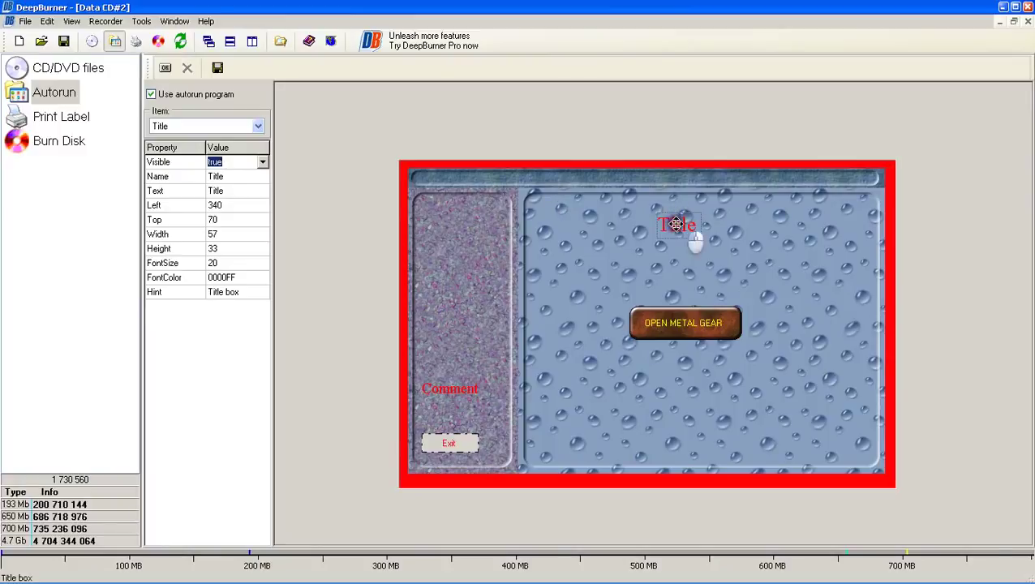
pyautogui.click(235, 191)
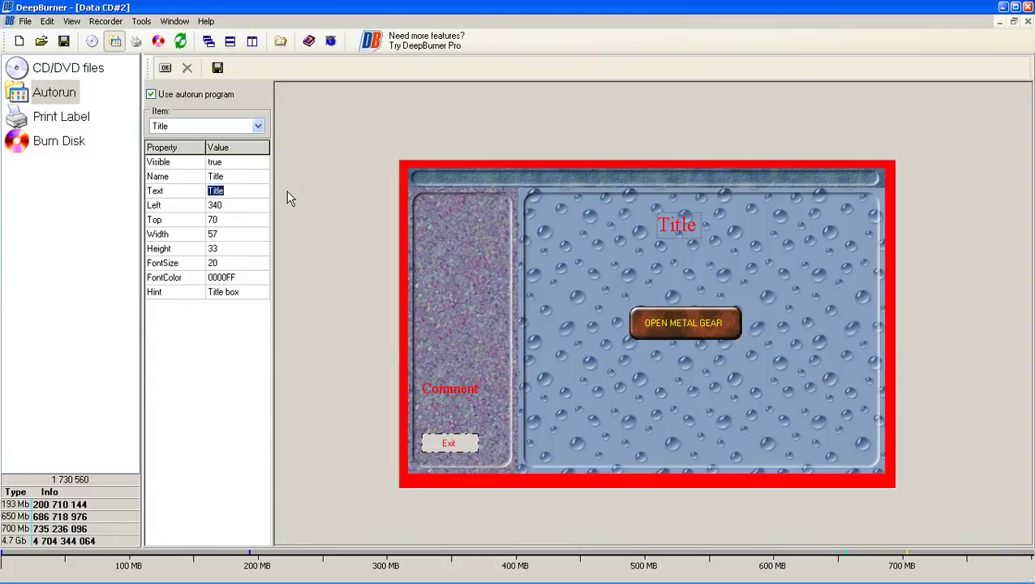
pyautogui.write('TESTING')
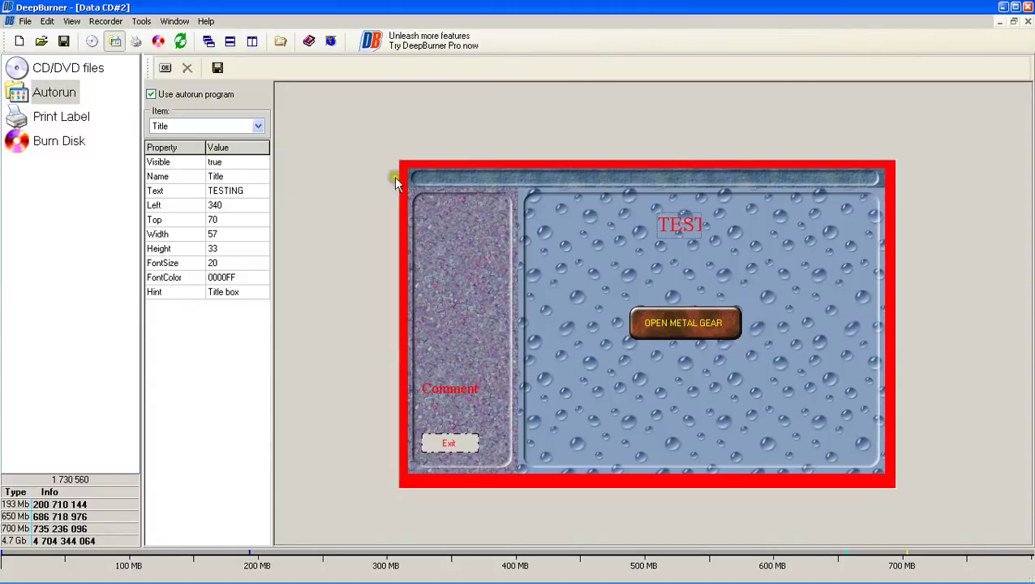
pyautogui.click(678, 223)
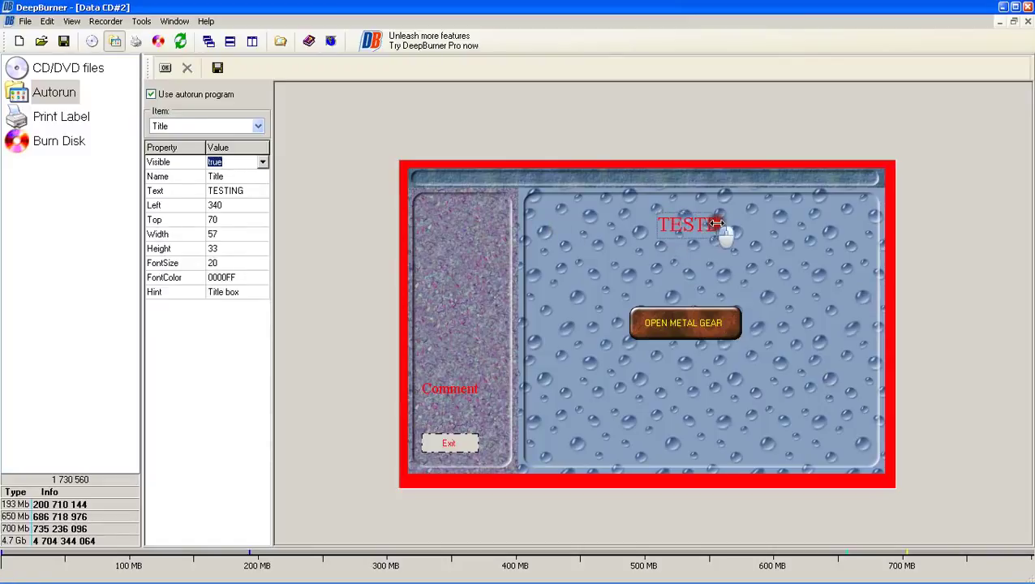
pyautogui.click(704, 270)
# Move the OPEN METAL GEAR button to Left 330, Top 140 and the Comment text beneath it at Left 360, Top 220
pyautogui.moveTo(694, 329); pyautogui.dragTo(718, 292)
pyautogui.moveTo(483, 393); pyautogui.dragTo(684, 342)
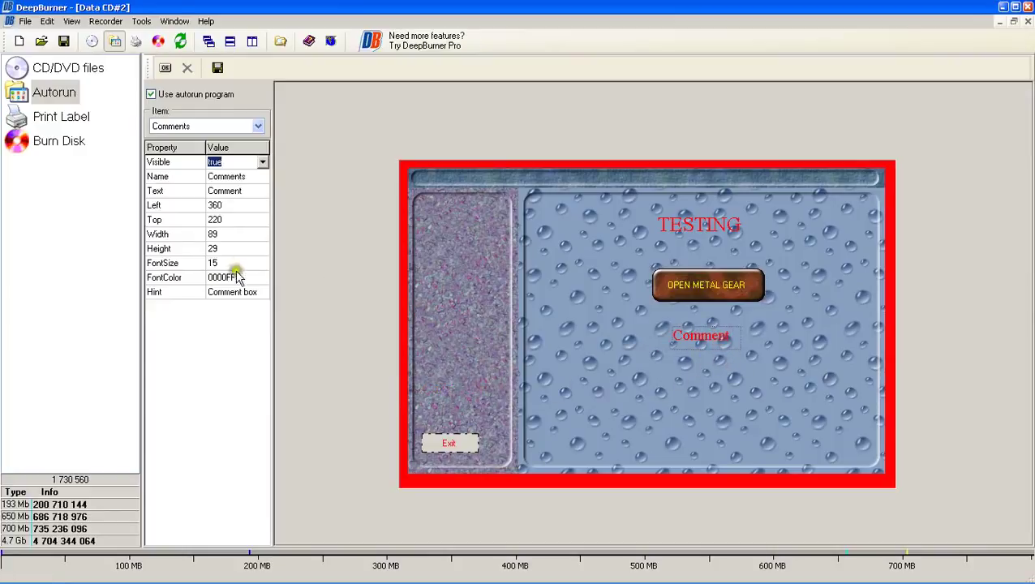
# Replace the Comment text with the author's username in possessive form followed by "test"
pyautogui.click(250, 191)
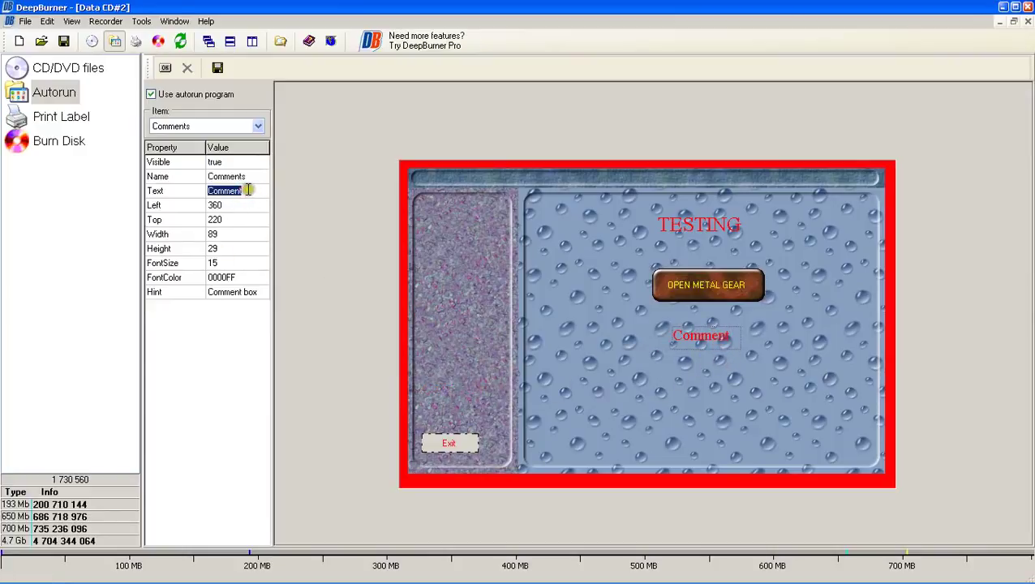
pyautogui.write('12')
pyautogui.press('BackSpace')
pyautogui.press('BackSpace')
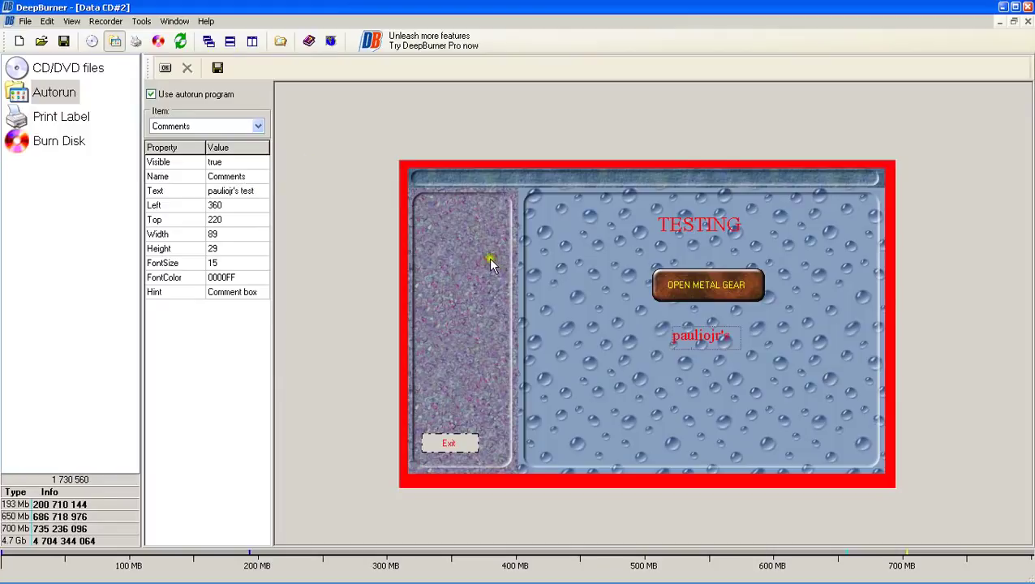
# Widen the comment box to about 169 and move it to Left 330, Top 220 so its full text fits under the button
pyautogui.click(687, 351)
pyautogui.click(741, 345)
pyautogui.moveTo(742, 343)
pyautogui.mouseDown()
pyautogui.moveTo(793, 351)
pyautogui.moveTo(758, 350)
pyautogui.mouseUp()
pyautogui.click(733, 381)
pyautogui.click(725, 335)
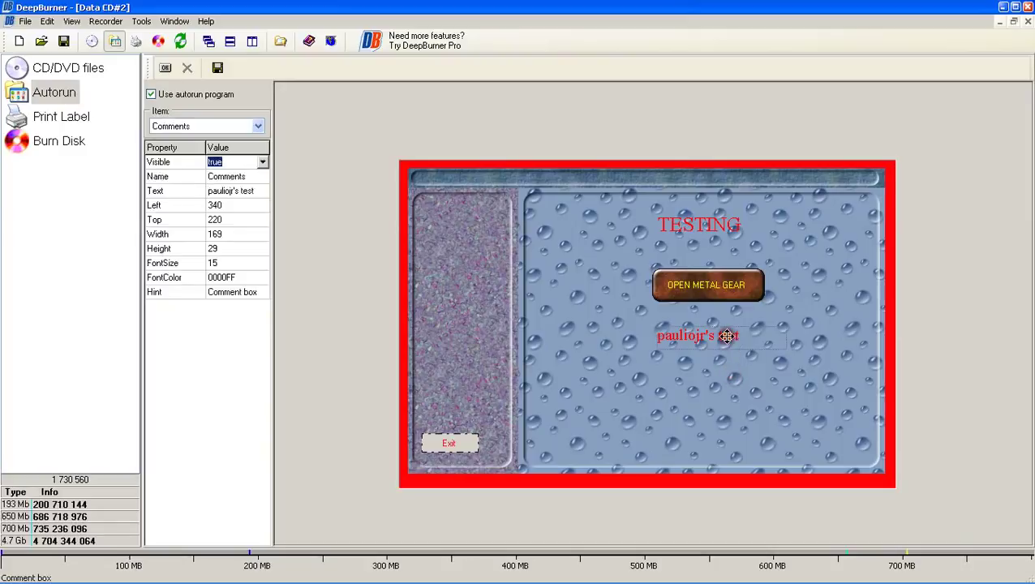
pyautogui.click(706, 226)
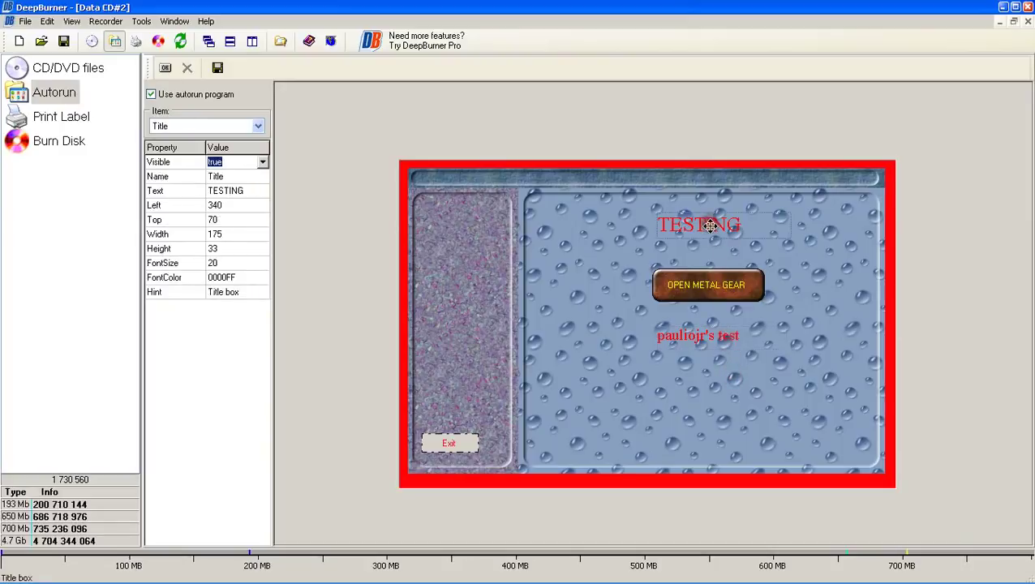
pyautogui.click(709, 337)
pyautogui.moveTo(735, 351); pyautogui.dragTo(703, 331)
# Move the Exit button below the comment to Left 360, Top 300 and check its alignment with the other items
pyautogui.moveTo(432, 447); pyautogui.dragTo(684, 402)
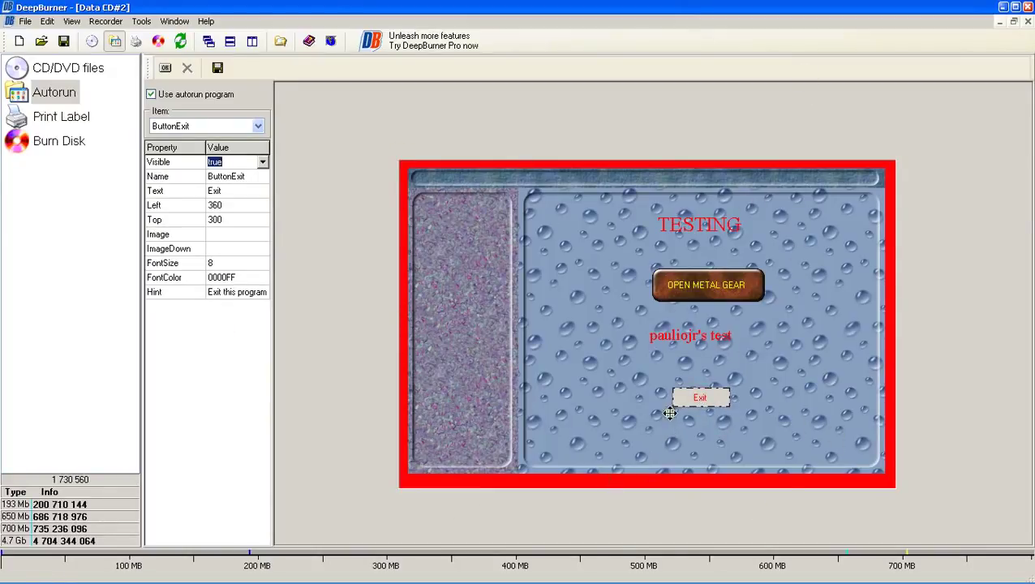
pyautogui.click(712, 236)
pyautogui.click(706, 286)
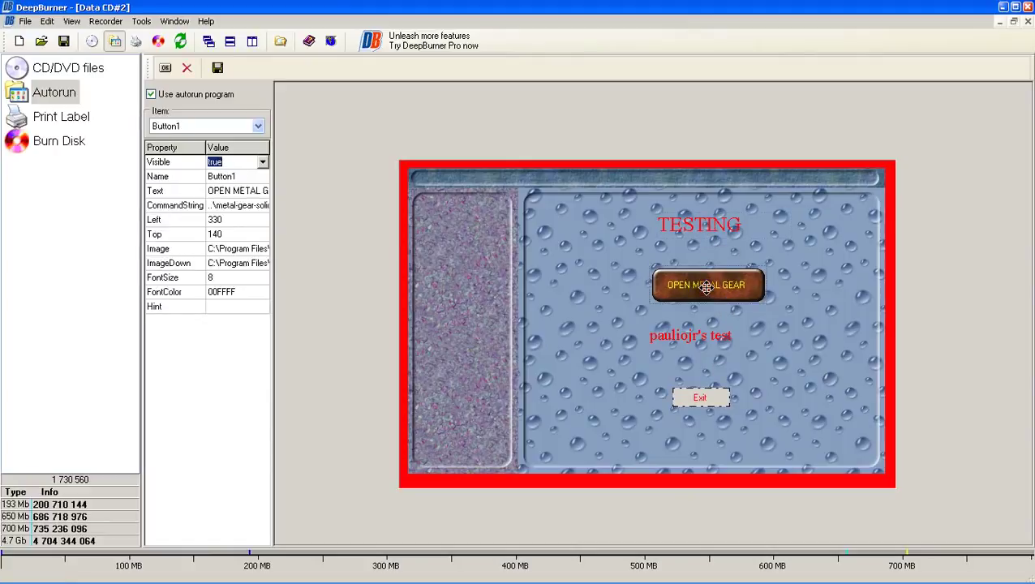
pyautogui.click(696, 334)
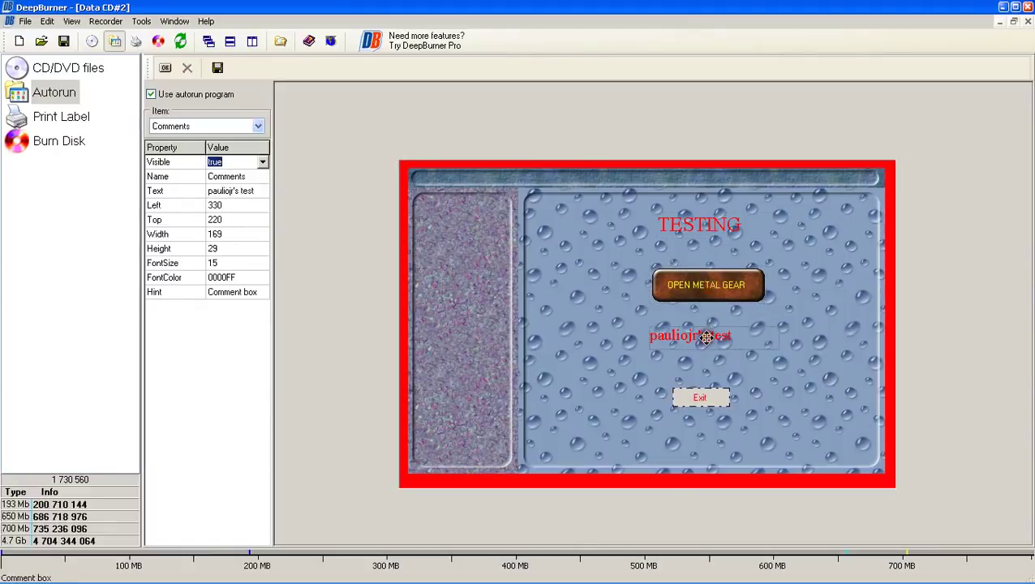
# Set the Exit button's image to tattoo.bmp from the Desktop
pyautogui.click(700, 395)
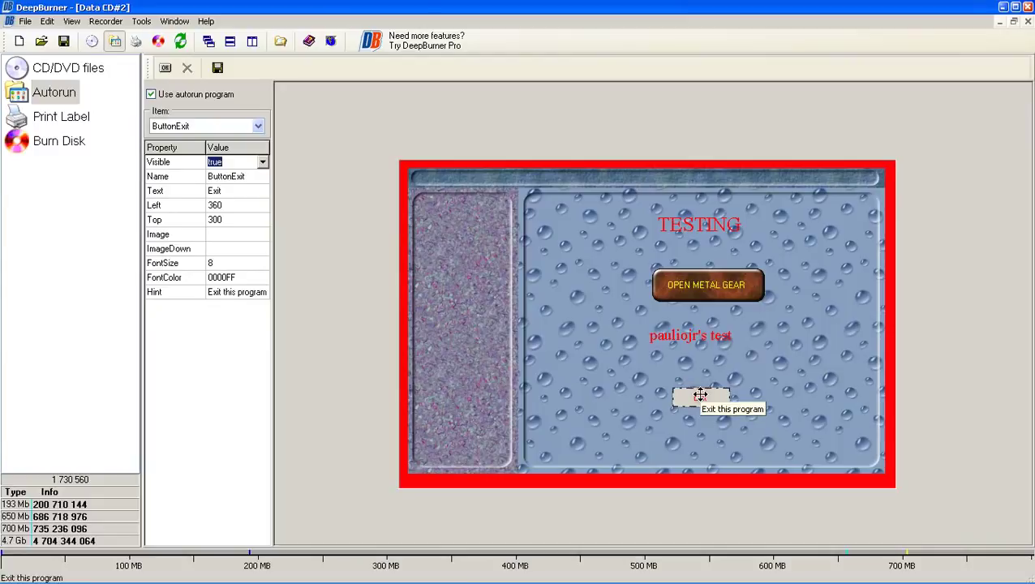
pyautogui.click(249, 234)
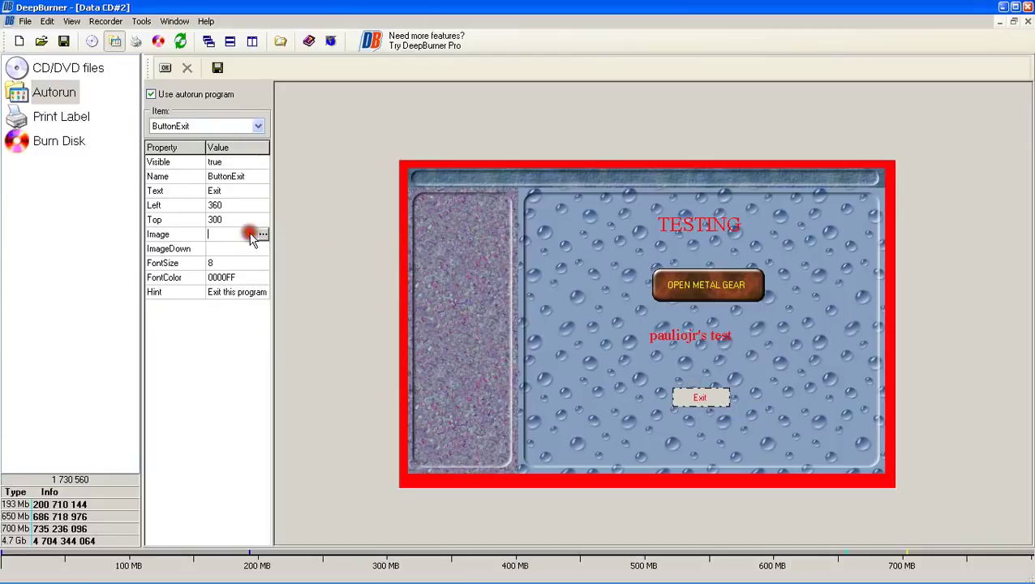
pyautogui.click(263, 234)
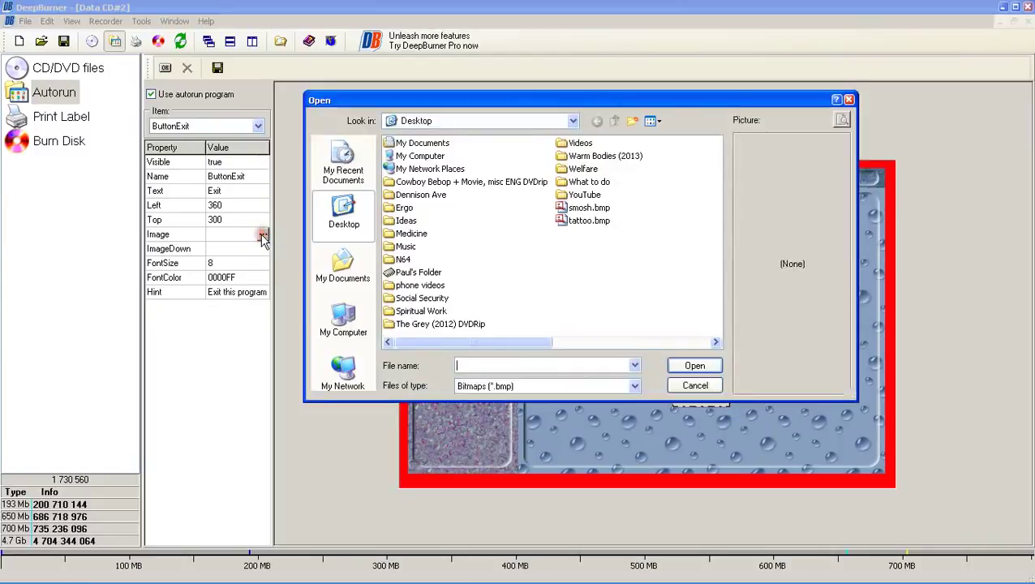
pyautogui.doubleClick(589, 220)
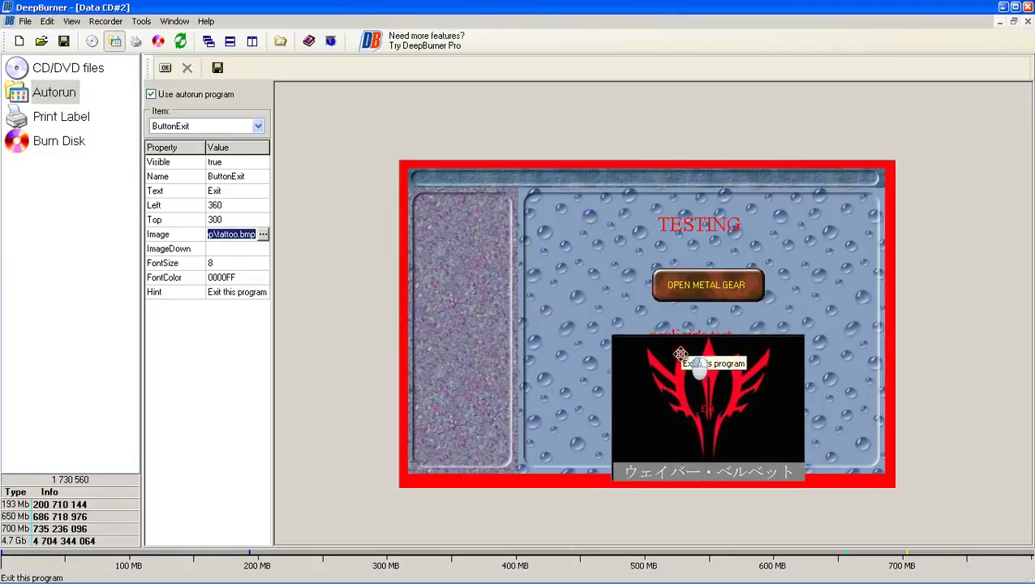
# Stack the OPEN METAL GEAR button, comment and Exit image closely under the TESTING title, with the Exit image at Left 260, Top 190
pyautogui.moveTo(680, 350); pyautogui.dragTo(681, 360)
pyautogui.click(707, 285)
pyautogui.moveTo(707, 286); pyautogui.dragTo(687, 241)
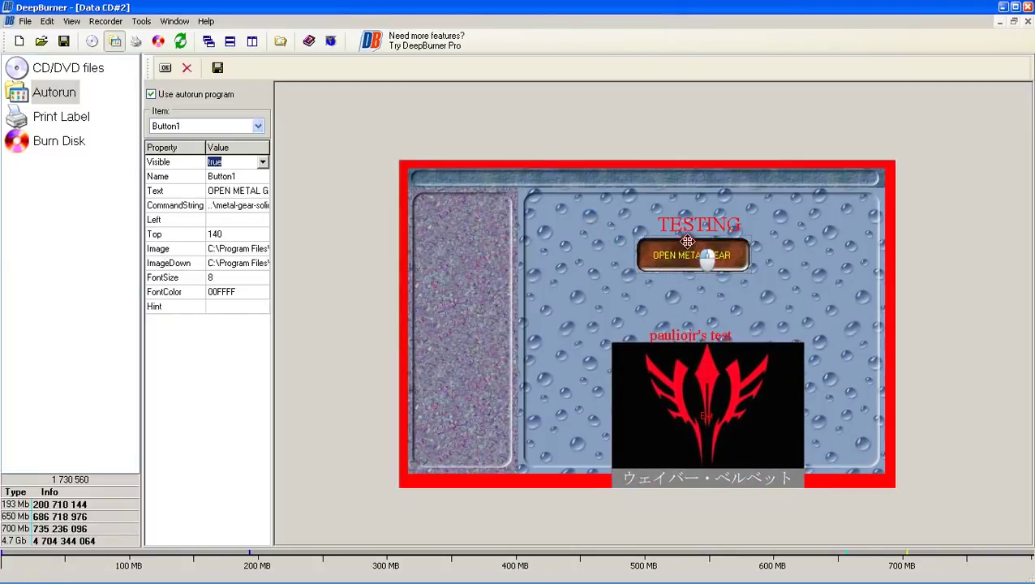
pyautogui.moveTo(688, 335); pyautogui.dragTo(687, 286)
pyautogui.click(690, 359)
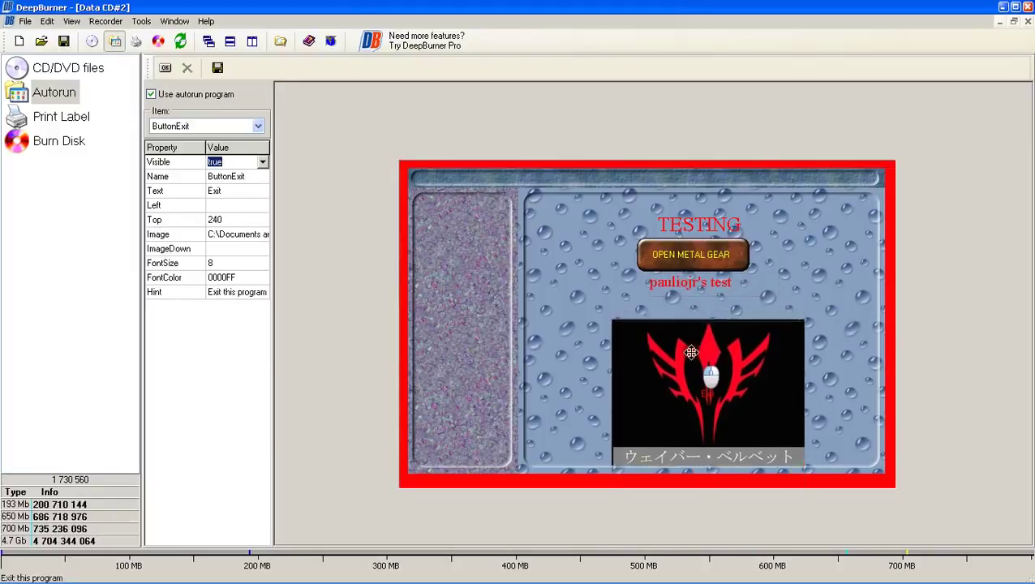
pyautogui.moveTo(685, 335); pyautogui.dragTo(671, 334)
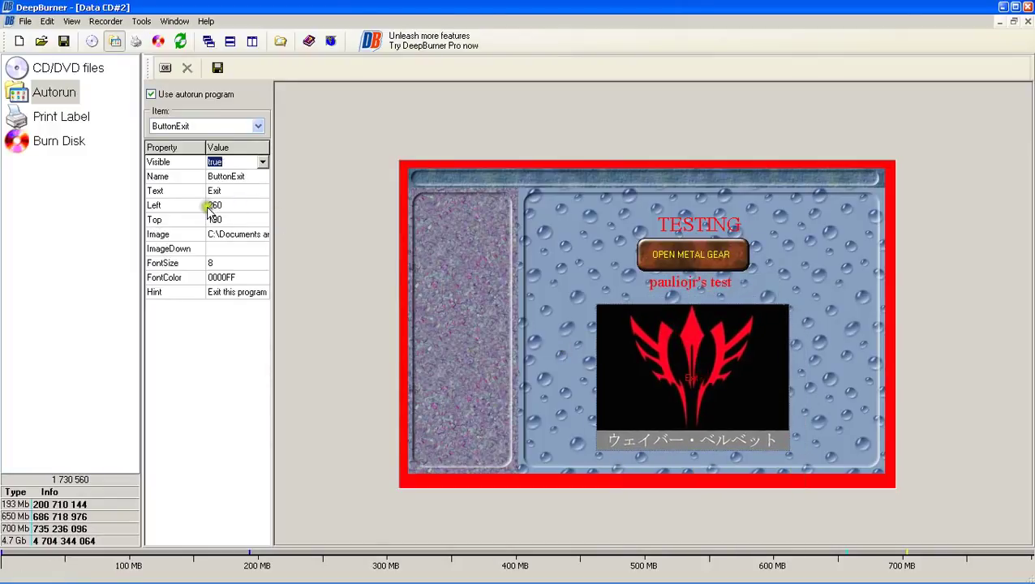
# Set the Exit button's font size to 20 and its font color to bright green
pyautogui.click(249, 191)
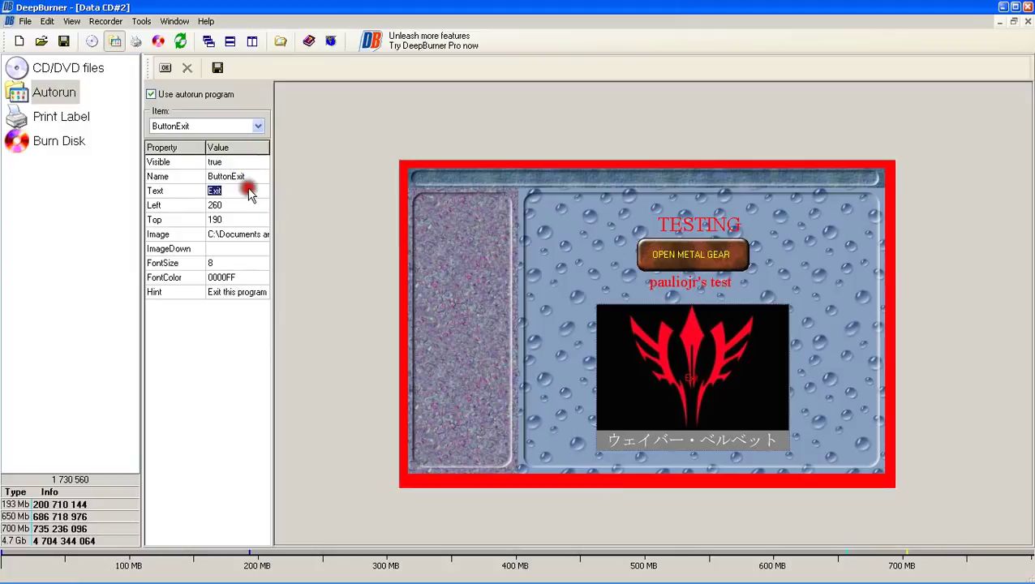
pyautogui.click(241, 293)
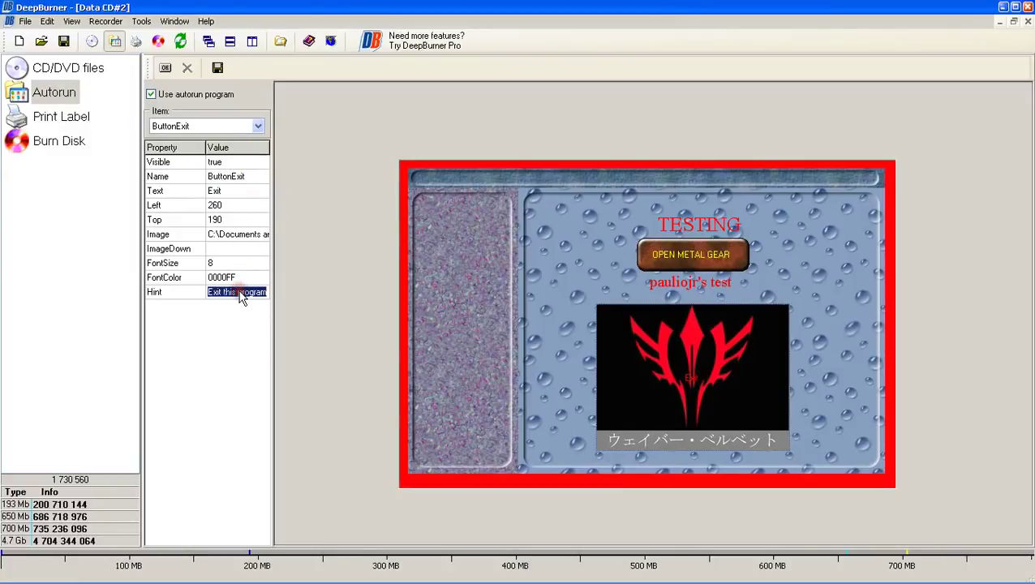
pyautogui.click(236, 263)
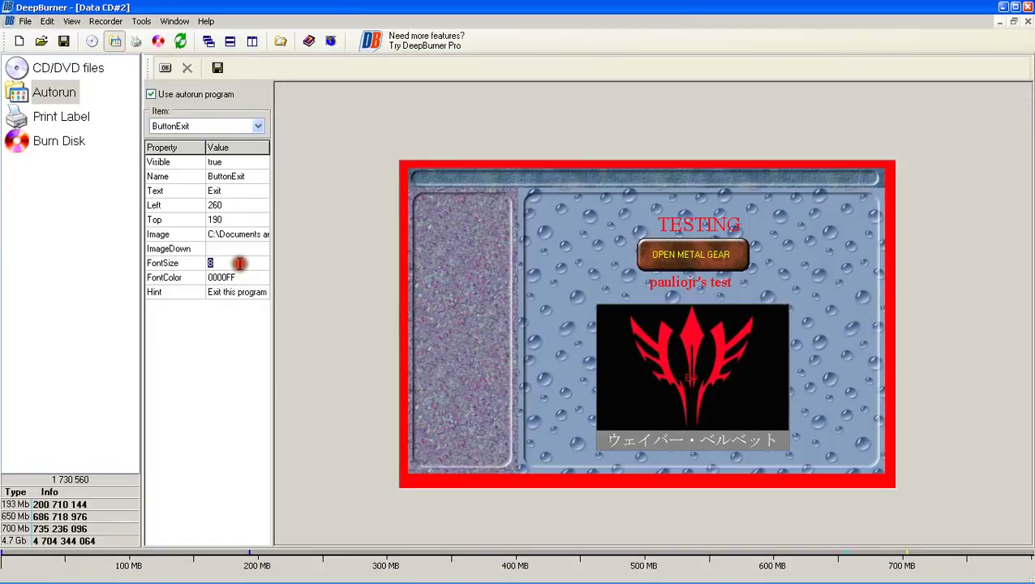
pyautogui.write('20')
pyautogui.click(241, 277)
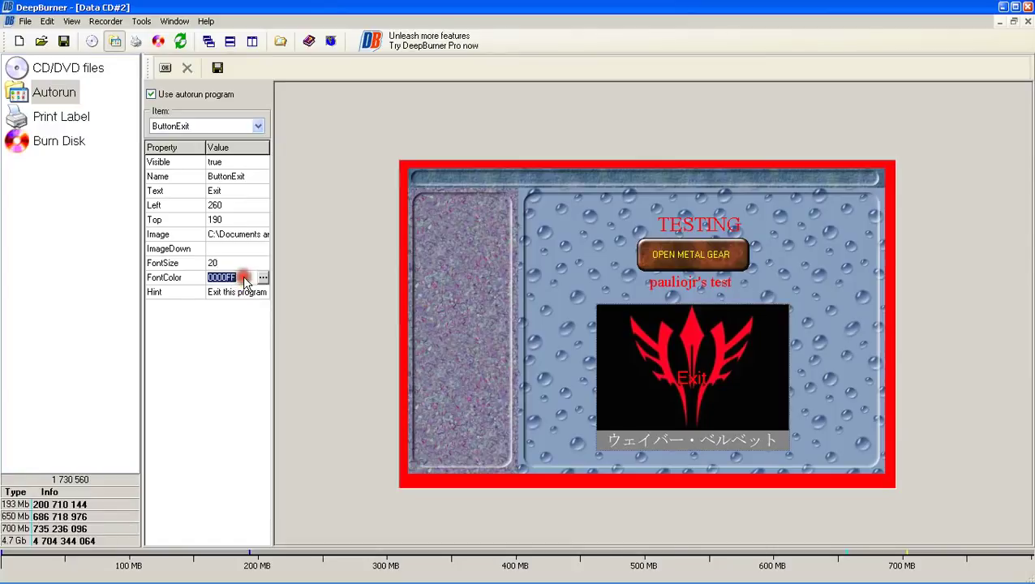
pyautogui.click(263, 278)
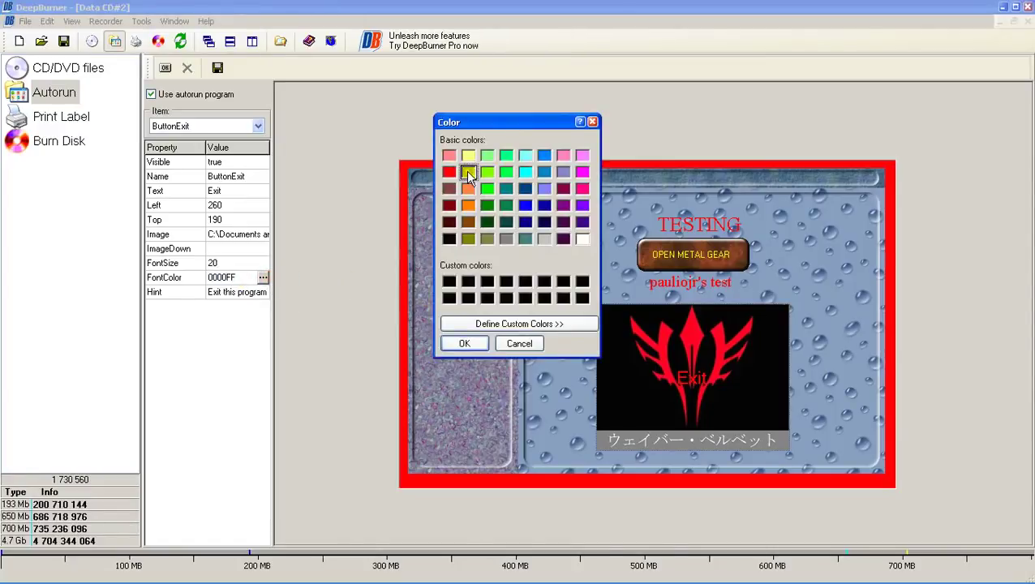
pyautogui.click(488, 186)
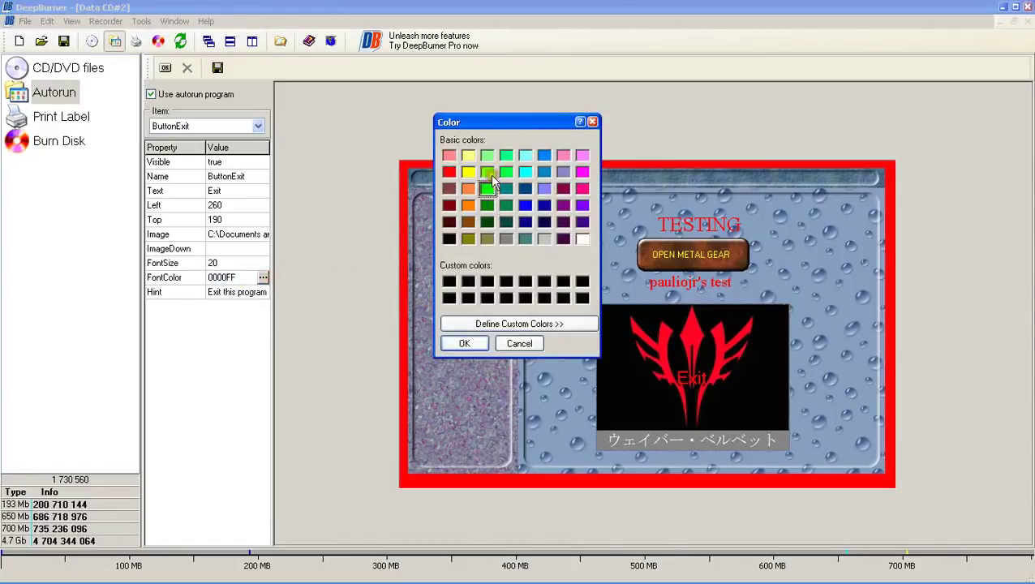
pyautogui.click(465, 340)
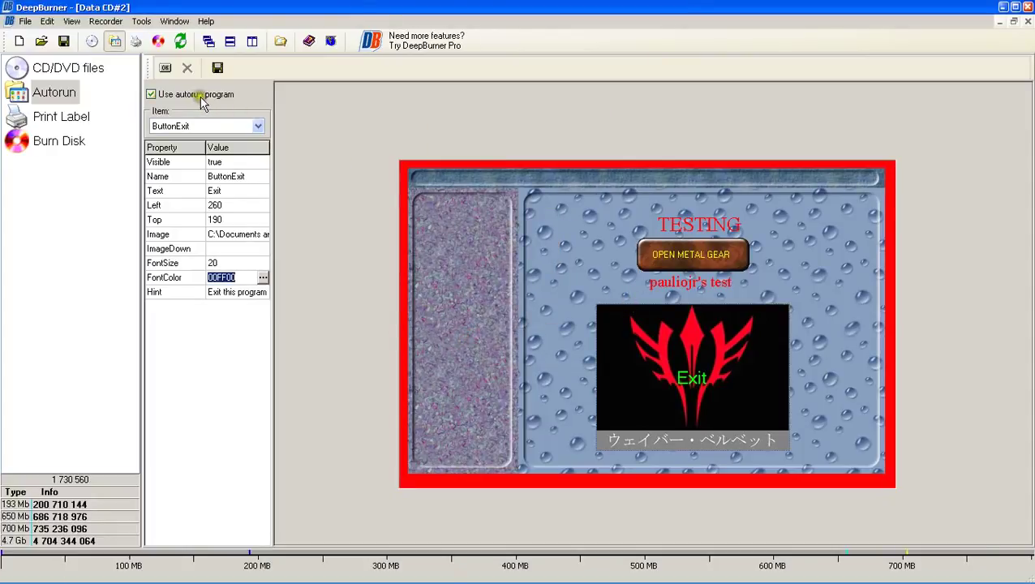
# Burn the data disc with its autorun menu to the TSSTcorp drive F: at maximum speed, one copy
pyautogui.click(170, 98)
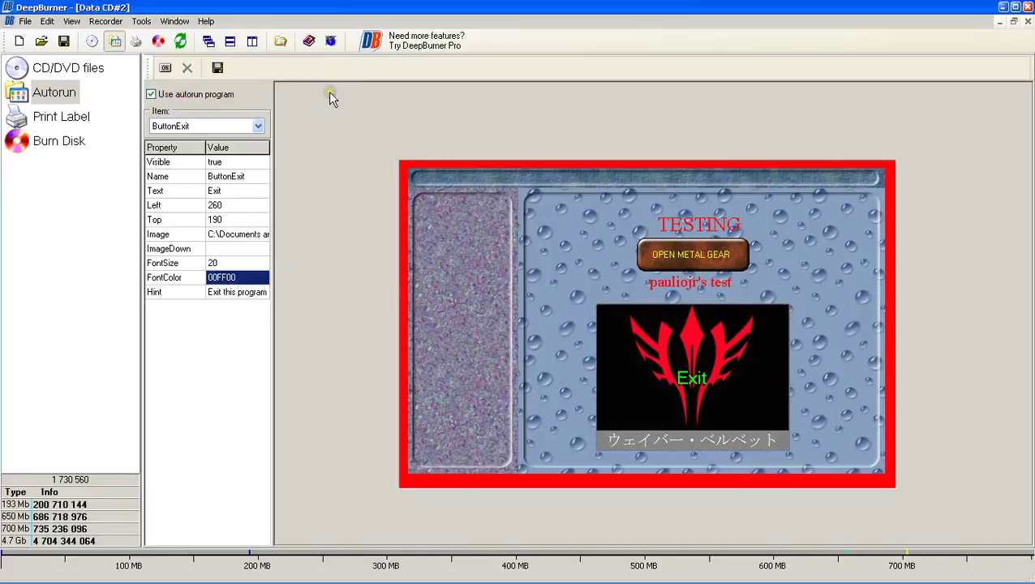
pyautogui.click(158, 42)
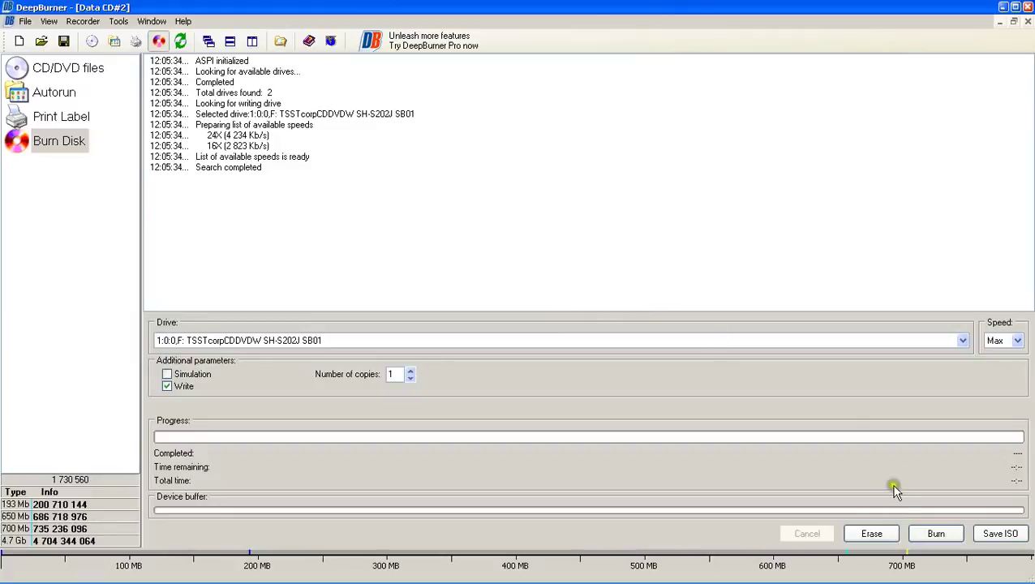
pyautogui.click(936, 533)
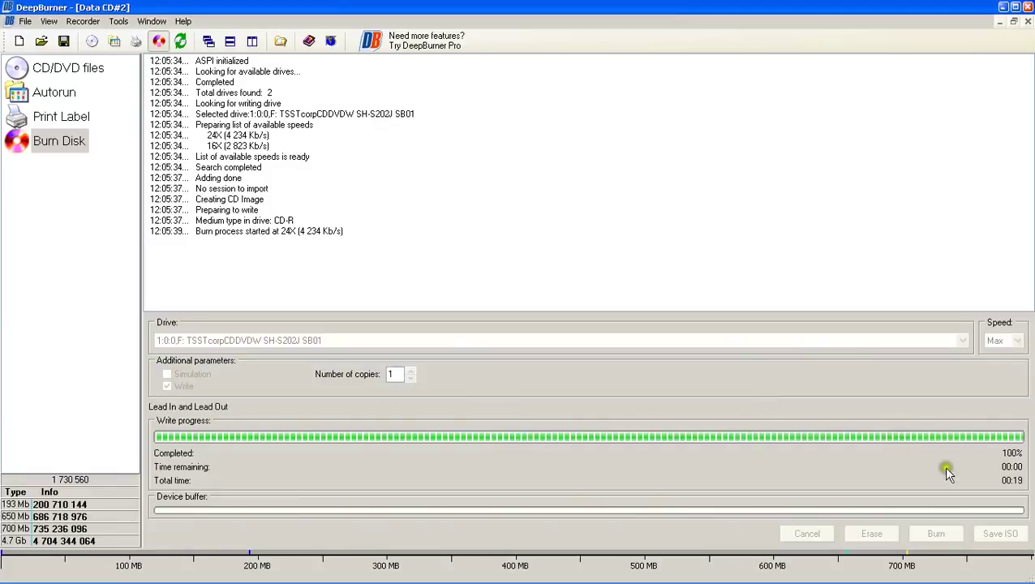
pyautogui.click(995, 481)
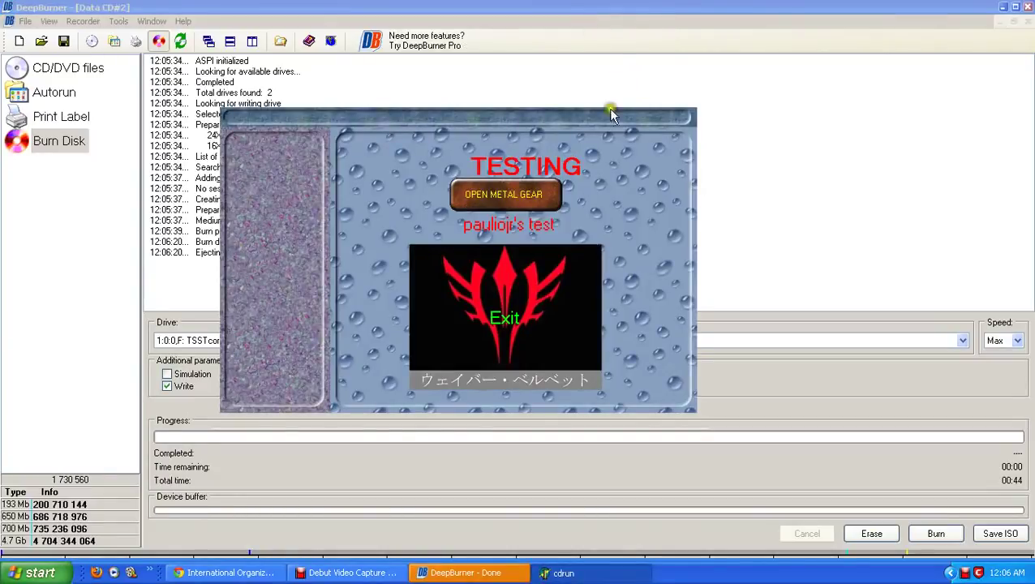
# Test the disc's autorun menu by moving its window, opening and closing the METAL GEAR picture, and exiting the menu
pyautogui.moveTo(552, 121); pyautogui.dragTo(596, 122)
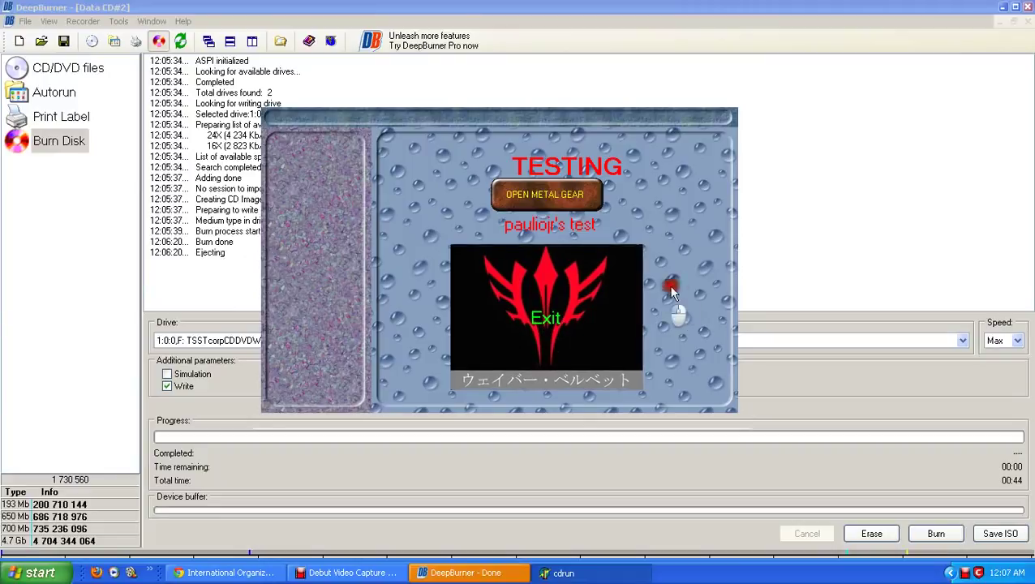
pyautogui.click(560, 196)
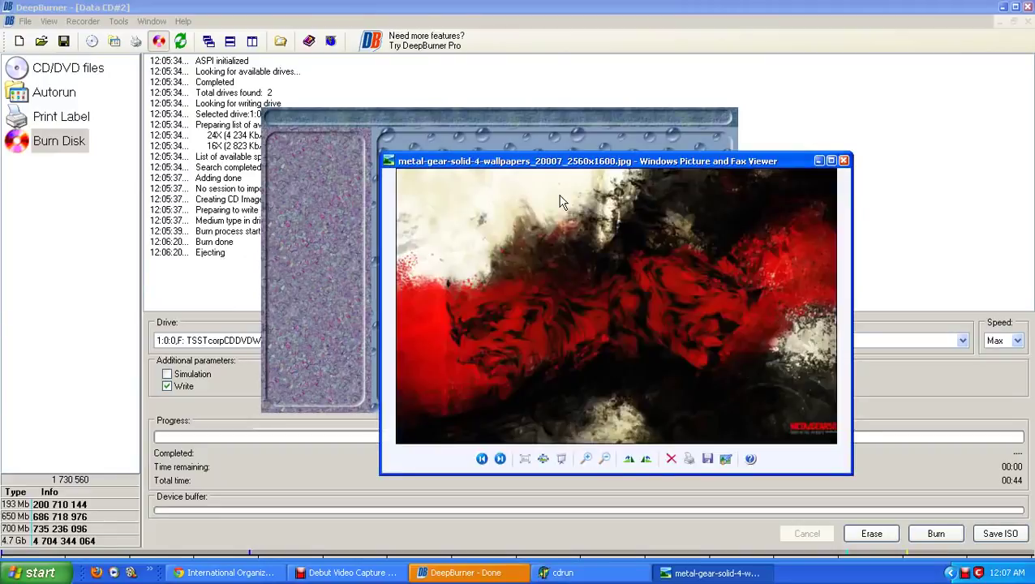
pyautogui.click(844, 160)
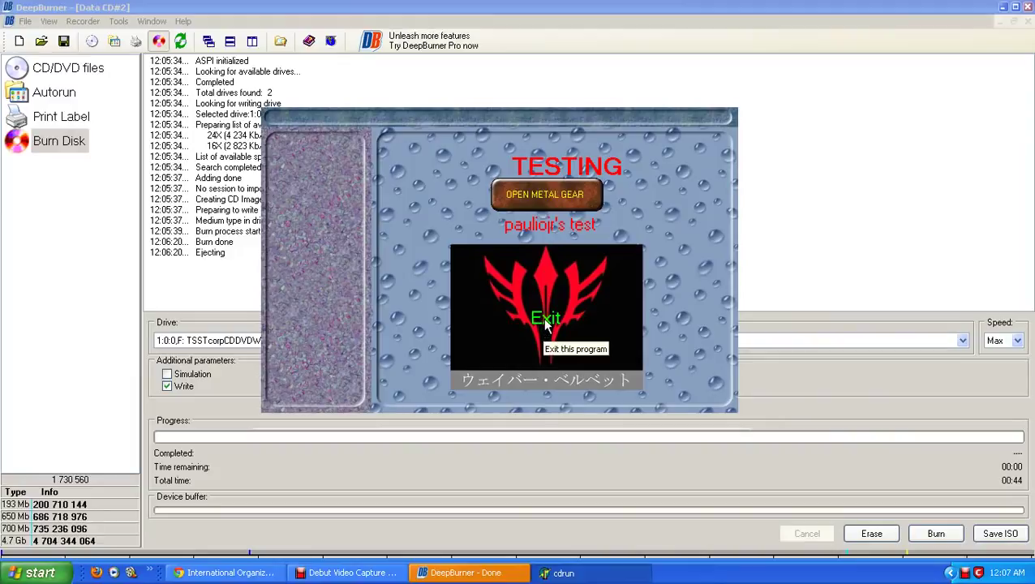
pyautogui.click(546, 322)
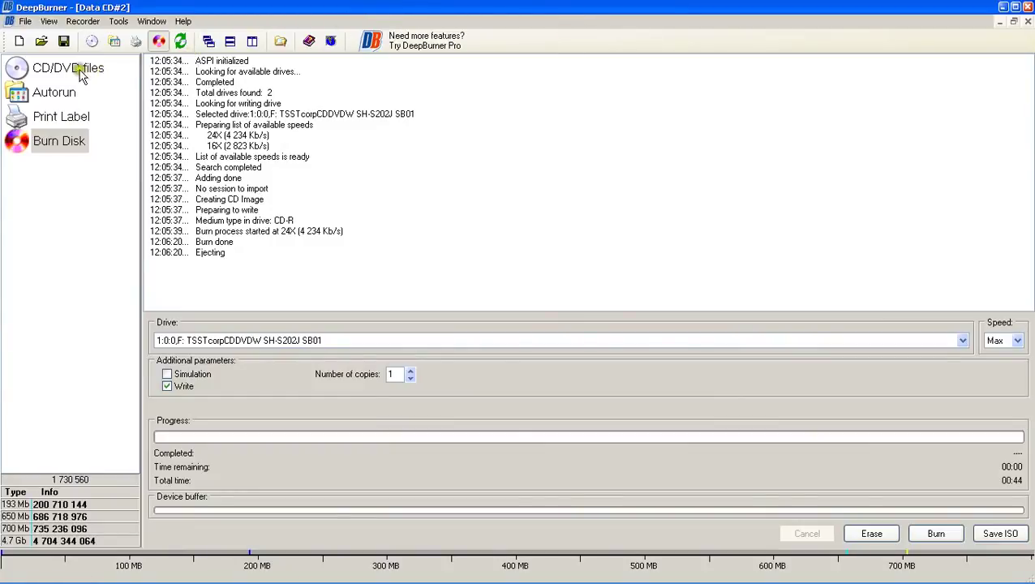
# Look over the data project's label printing and autorun sections, and return to its CD/DVD file list
pyautogui.click(69, 116)
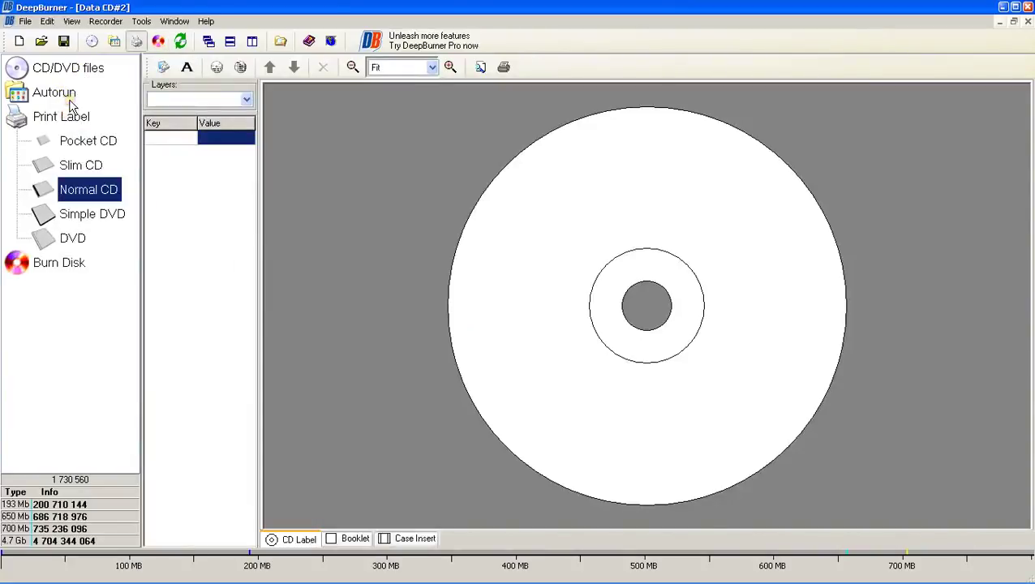
pyautogui.click(69, 91)
pyautogui.press('Up')
pyautogui.press('Down')
pyautogui.click(69, 116)
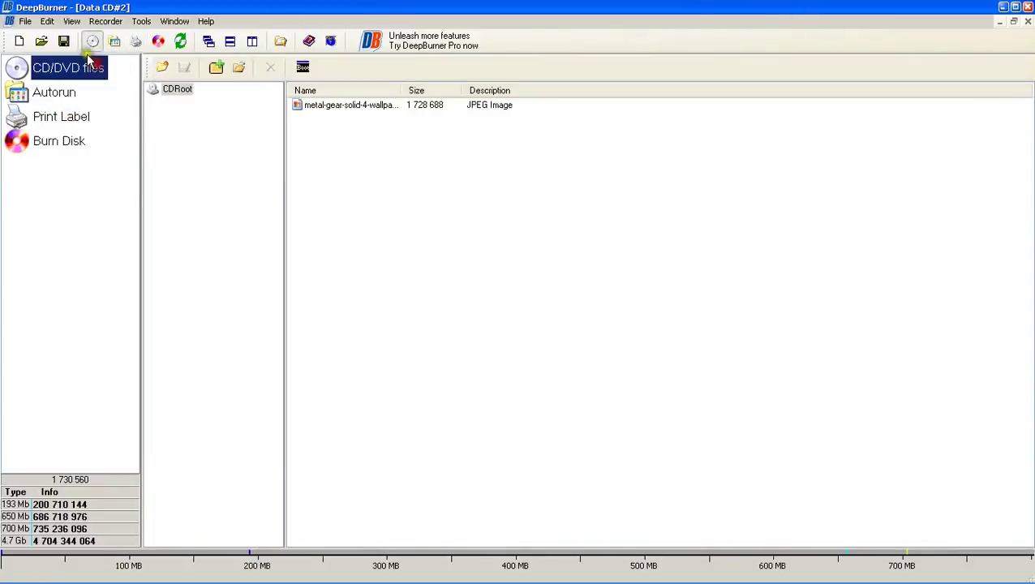
pyautogui.click(91, 42)
# Close the data CD project without saving and create a new audio CD project
pyautogui.click(1027, 21)
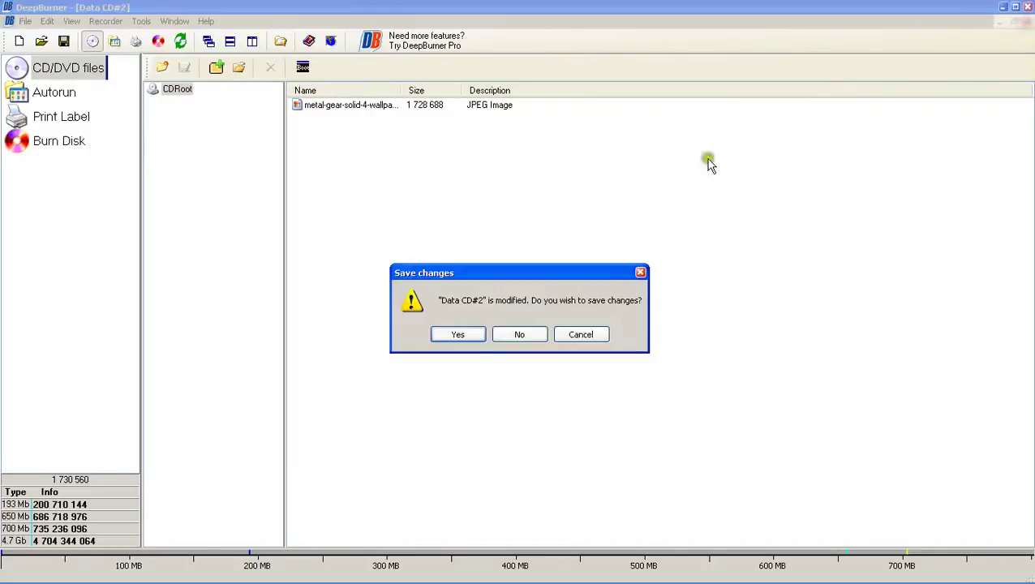
pyautogui.click(520, 335)
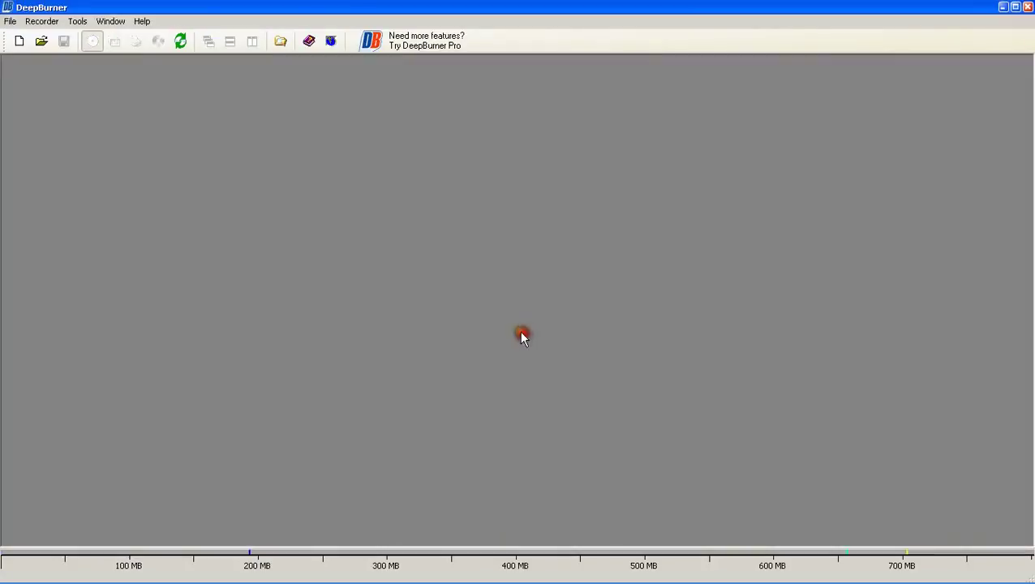
pyautogui.click(18, 40)
pyautogui.click(446, 288)
pyautogui.click(608, 357)
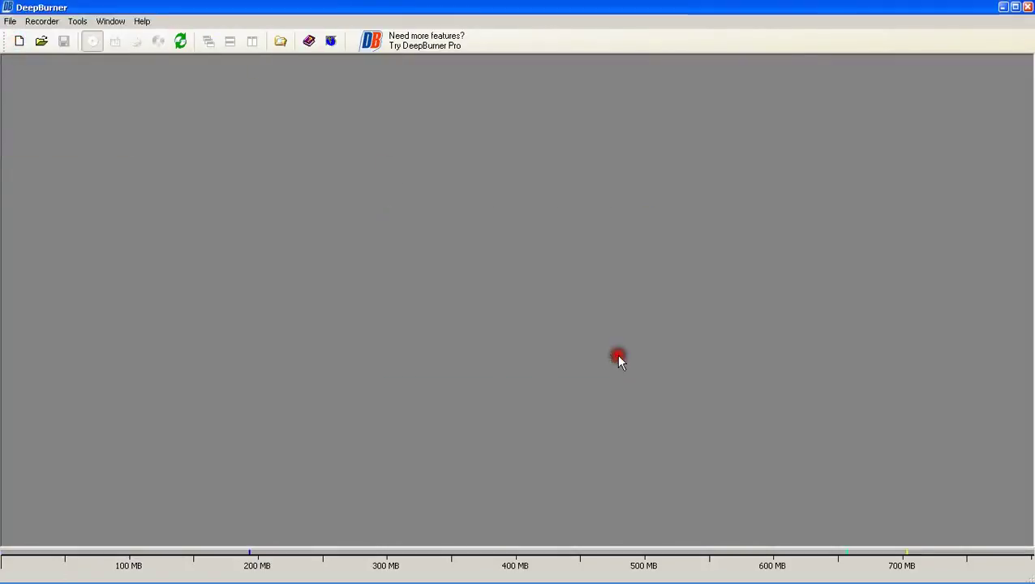
# Add tracks 01 to 15 from the "3OH!3 - Streets of Gold" folder in My Music to the audio CD layout
pyautogui.rightClick(206, 231)
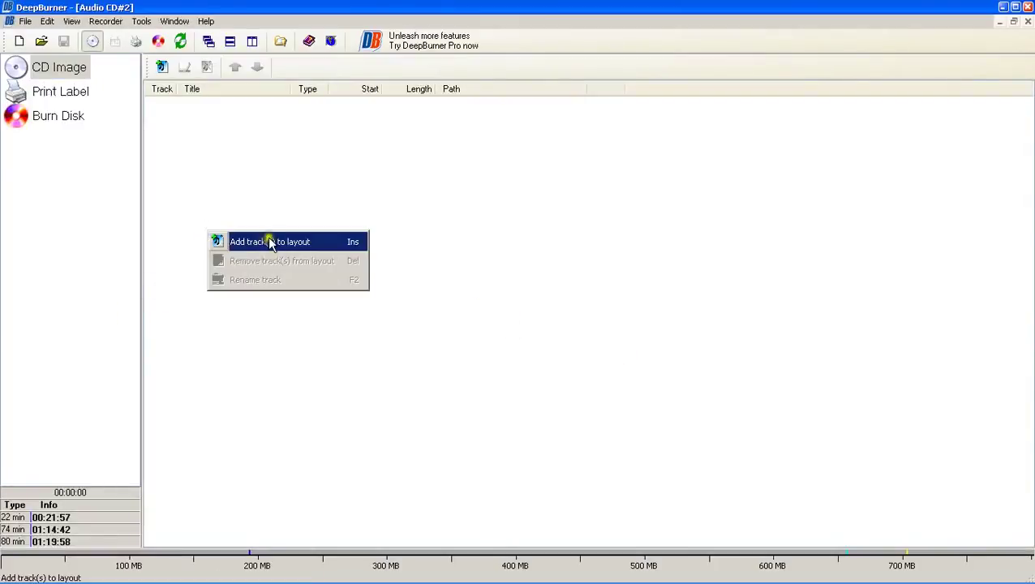
pyautogui.click(268, 239)
pyautogui.click(342, 264)
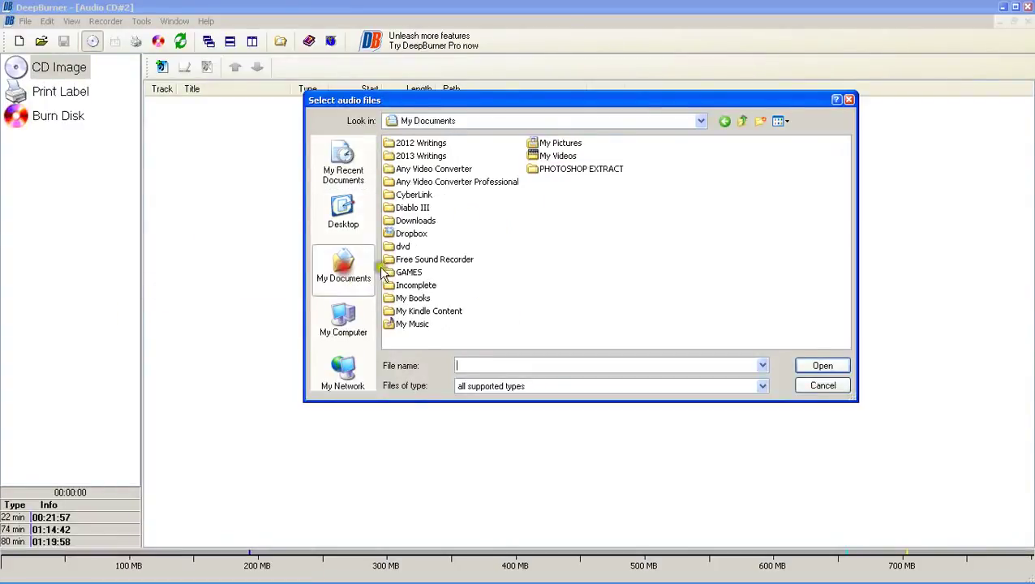
pyautogui.doubleClick(423, 311)
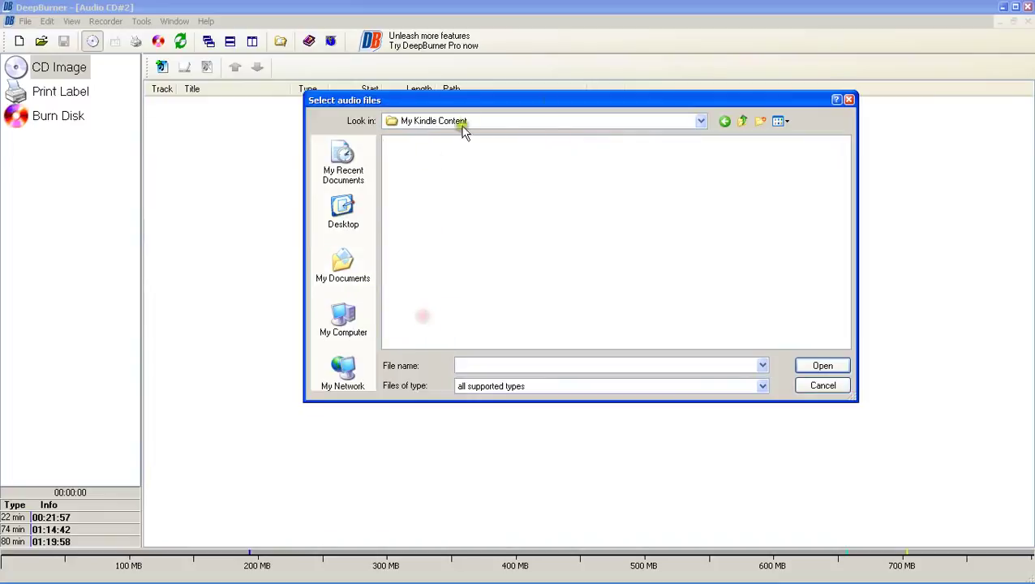
pyautogui.click(741, 122)
pyautogui.doubleClick(393, 326)
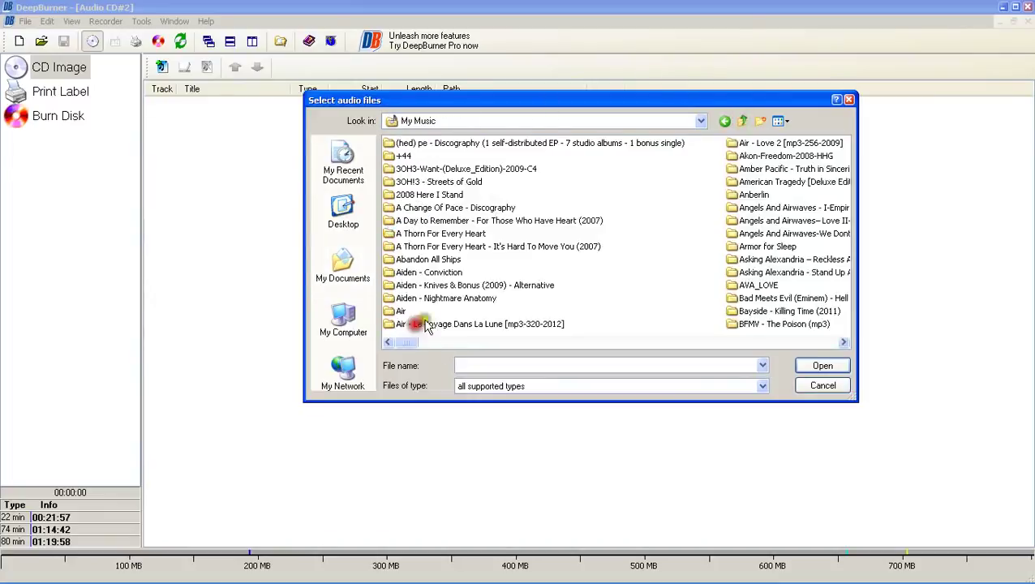
pyautogui.doubleClick(469, 185)
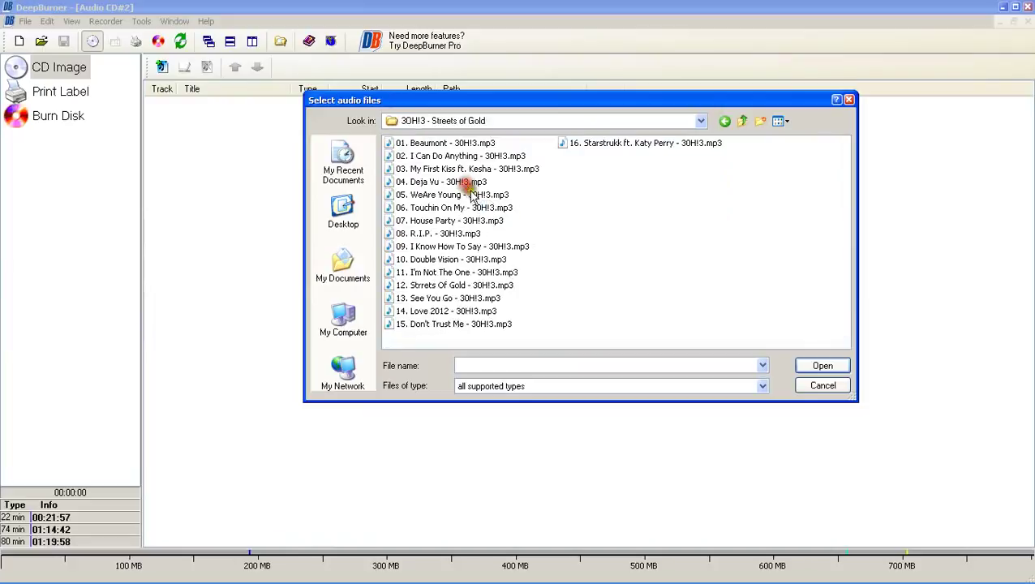
pyautogui.moveTo(543, 333); pyautogui.dragTo(417, 86)
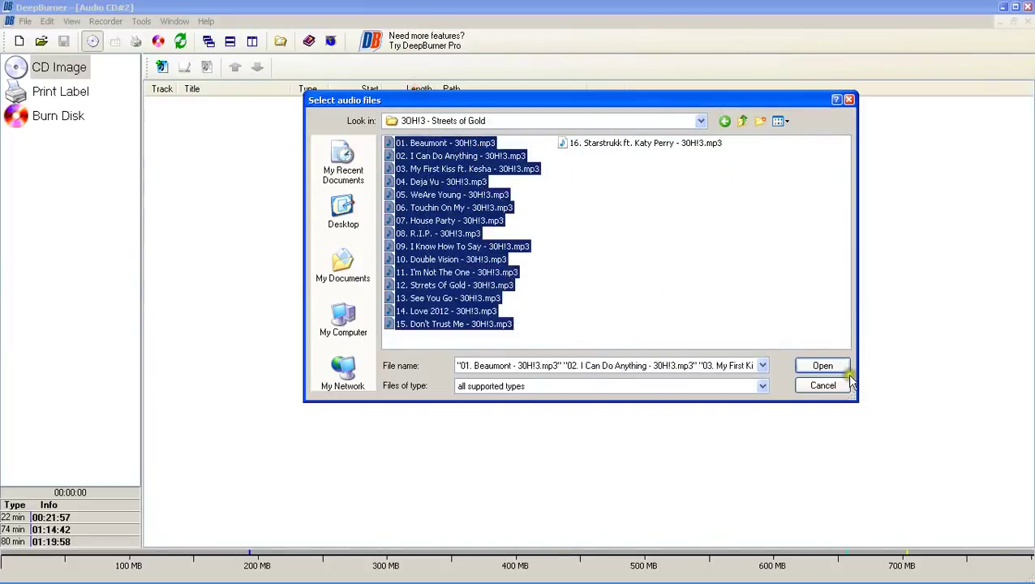
pyautogui.click(822, 366)
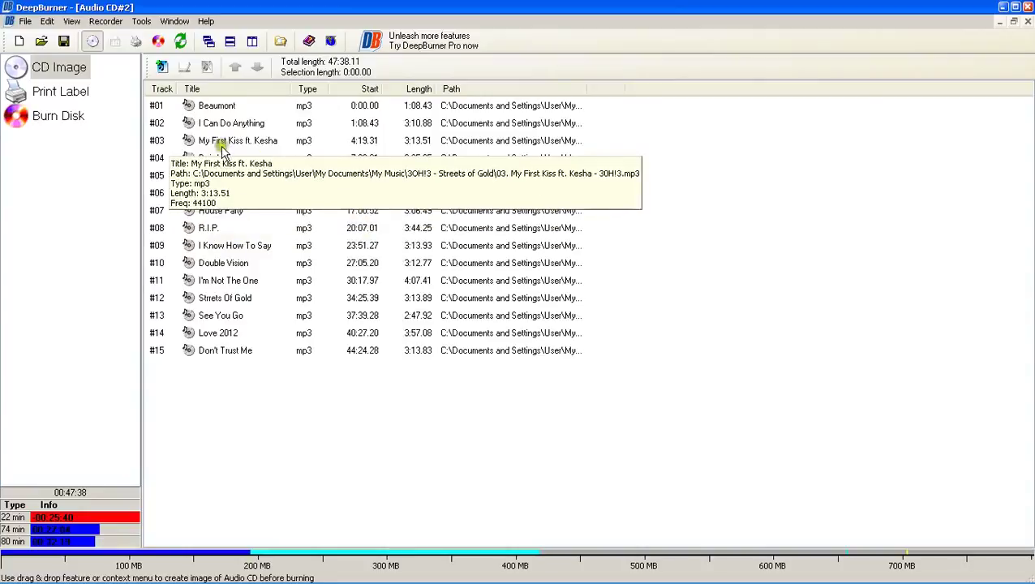
# Insert the red Linkin Park disc cover from My Pictures as an image on the Normal CD label
pyautogui.click(61, 91)
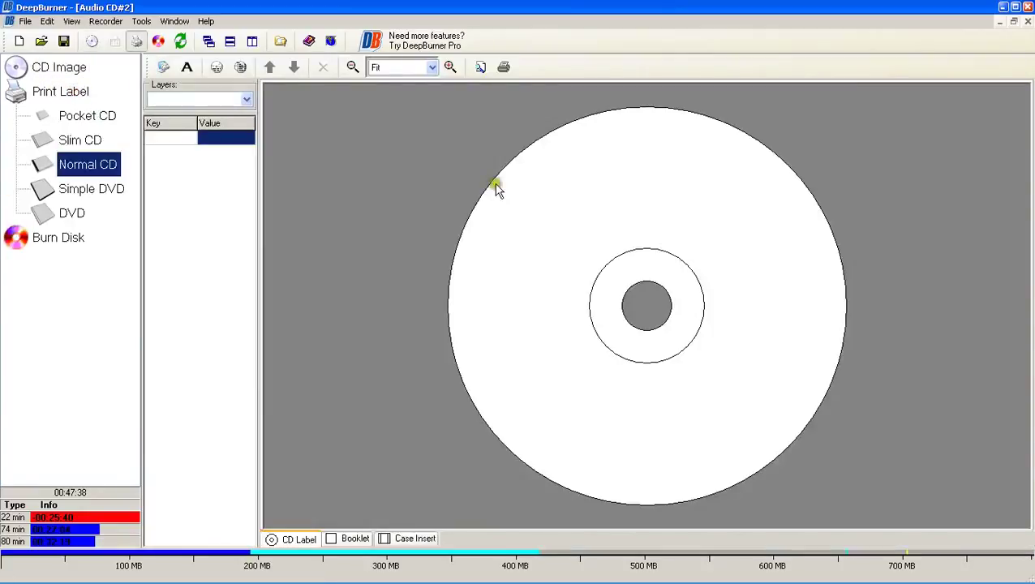
pyautogui.rightClick(616, 216)
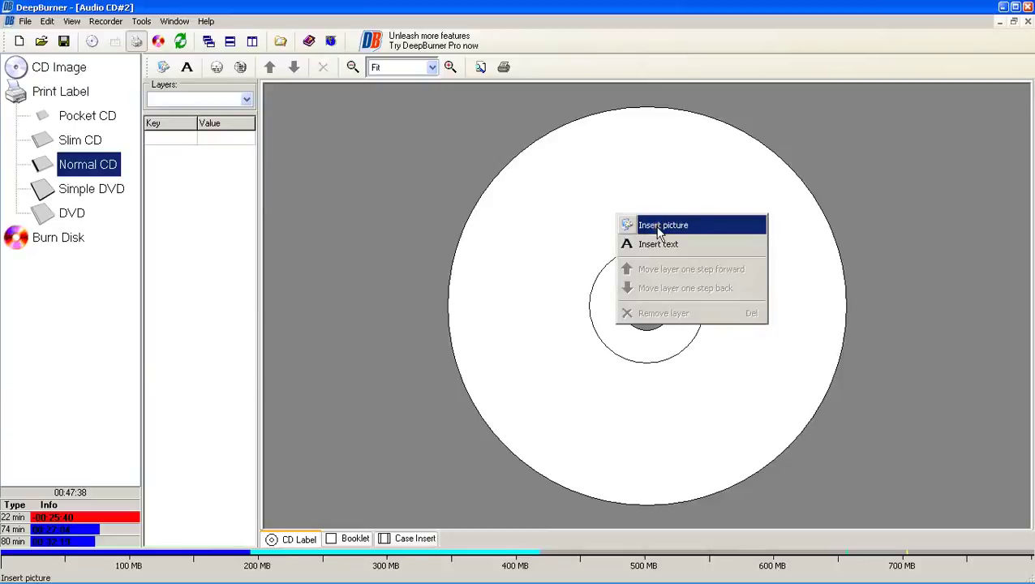
pyautogui.click(661, 226)
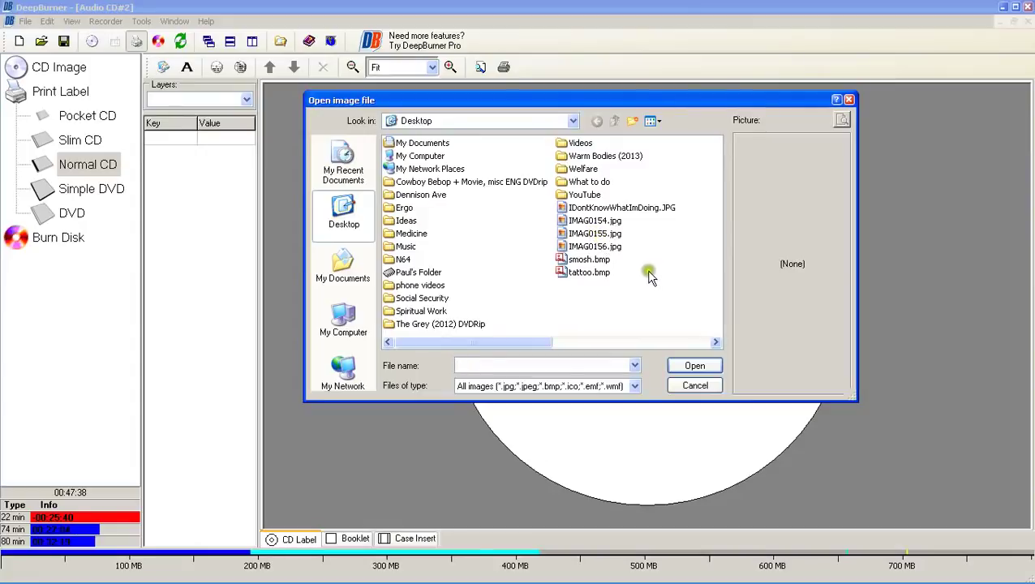
pyautogui.click(341, 264)
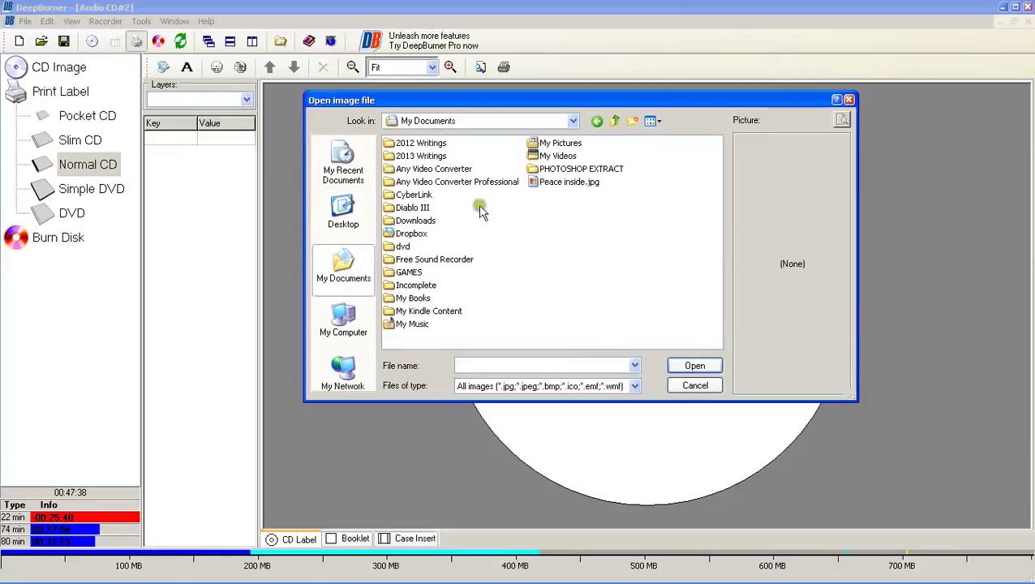
pyautogui.doubleClick(561, 144)
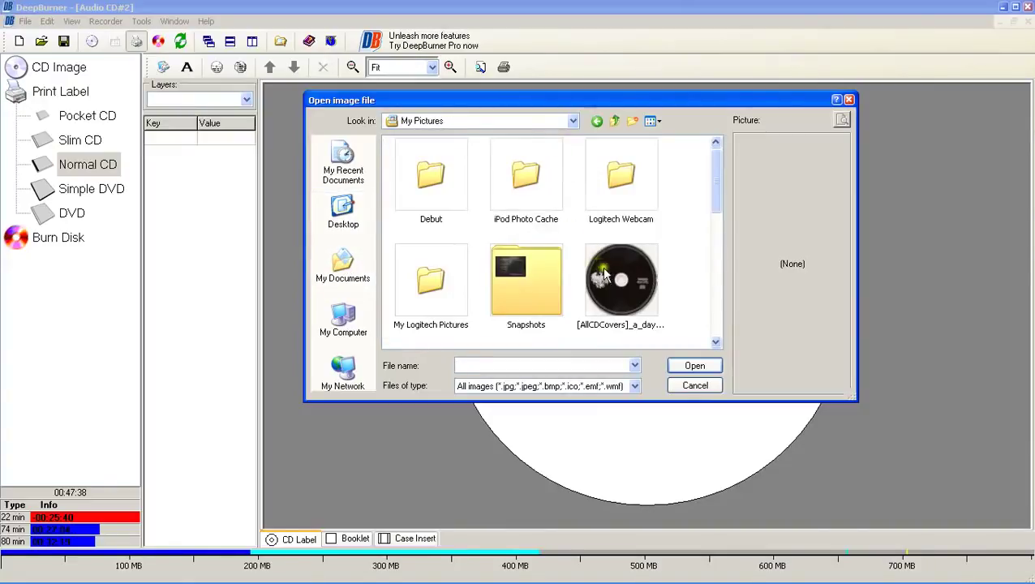
pyautogui.scroll(-3, 560, 292)
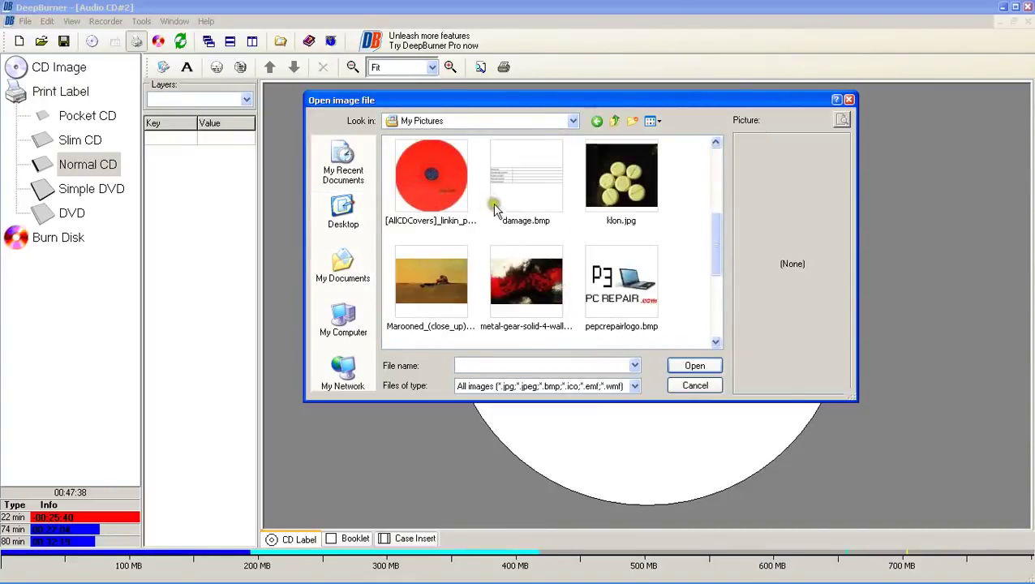
pyautogui.doubleClick(434, 197)
pyautogui.click(622, 292)
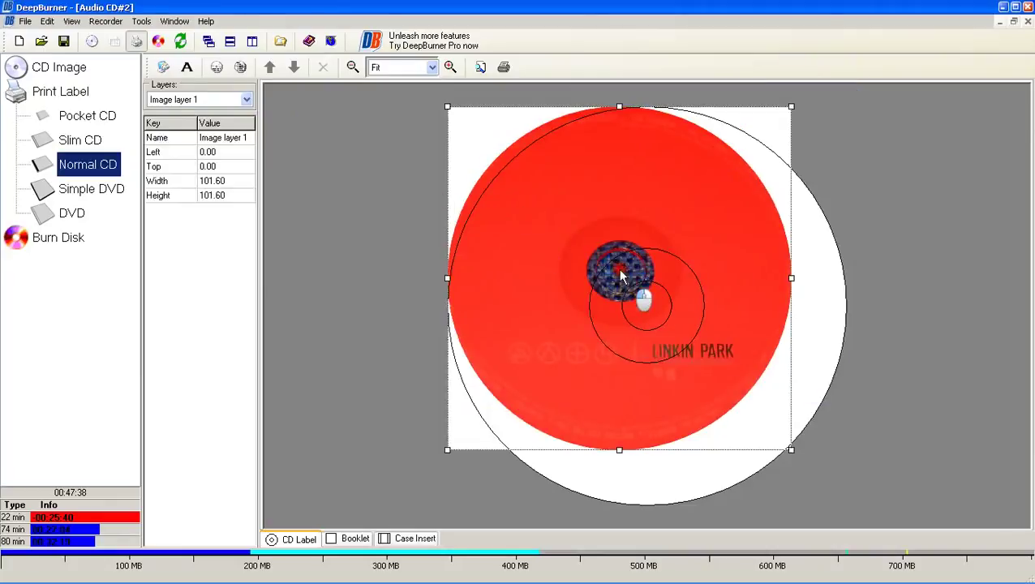
# Move and stretch the cover image to fill the CD label's disc outline, with Top 0.00 and a height of about 118
pyautogui.moveTo(567, 171); pyautogui.dragTo(607, 219)
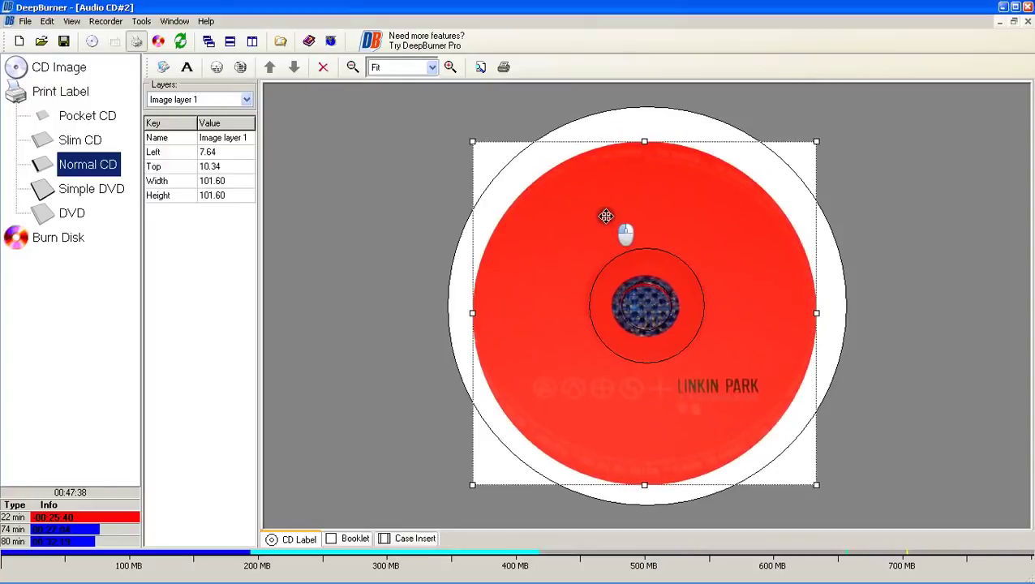
pyautogui.moveTo(644, 140); pyautogui.dragTo(644, 102)
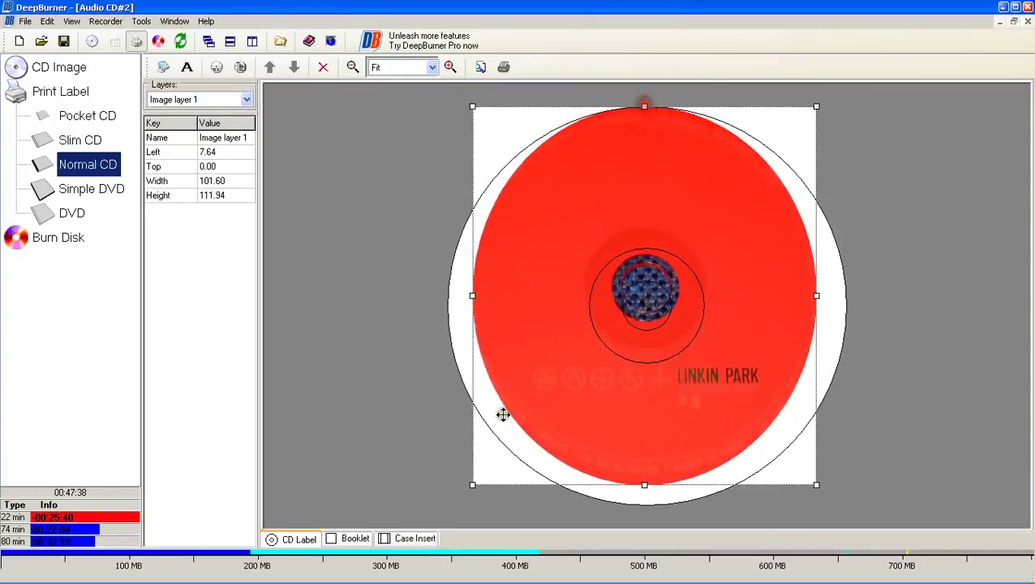
pyautogui.moveTo(473, 484); pyautogui.dragTo(447, 483)
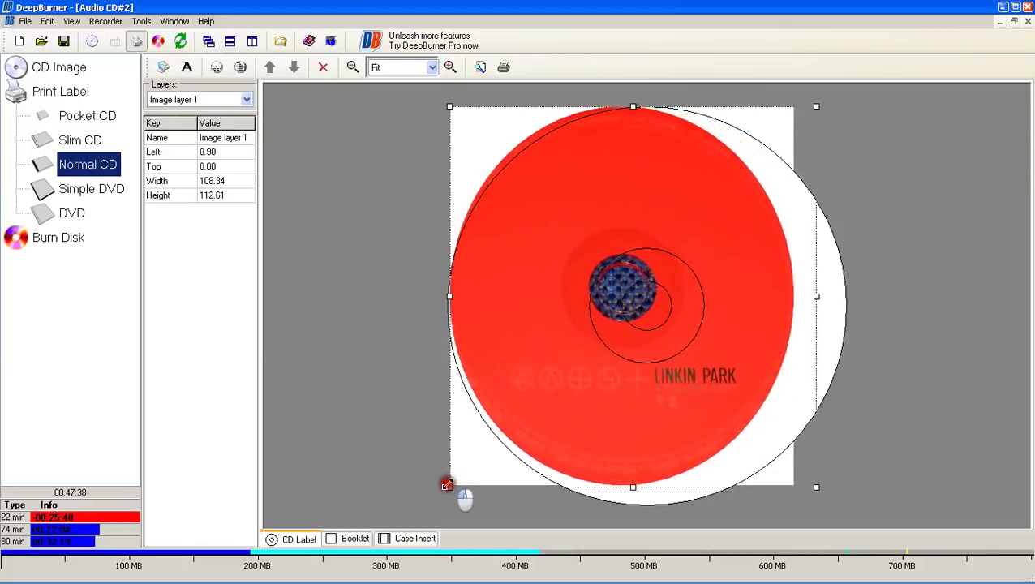
pyautogui.moveTo(818, 297); pyautogui.dragTo(847, 296)
pyautogui.moveTo(644, 488); pyautogui.dragTo(646, 505)
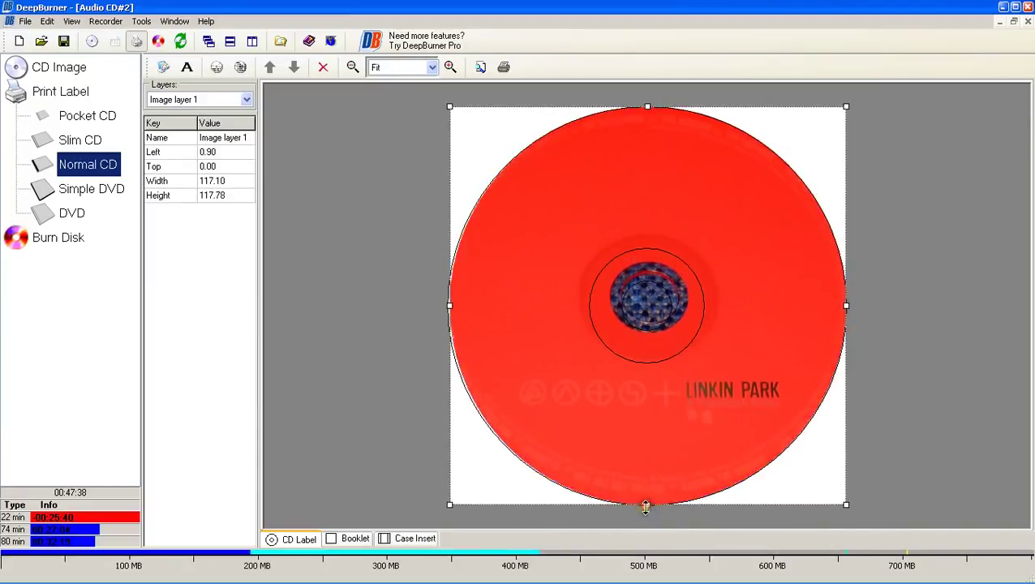
pyautogui.moveTo(446, 305); pyautogui.dragTo(444, 303)
pyautogui.click(397, 185)
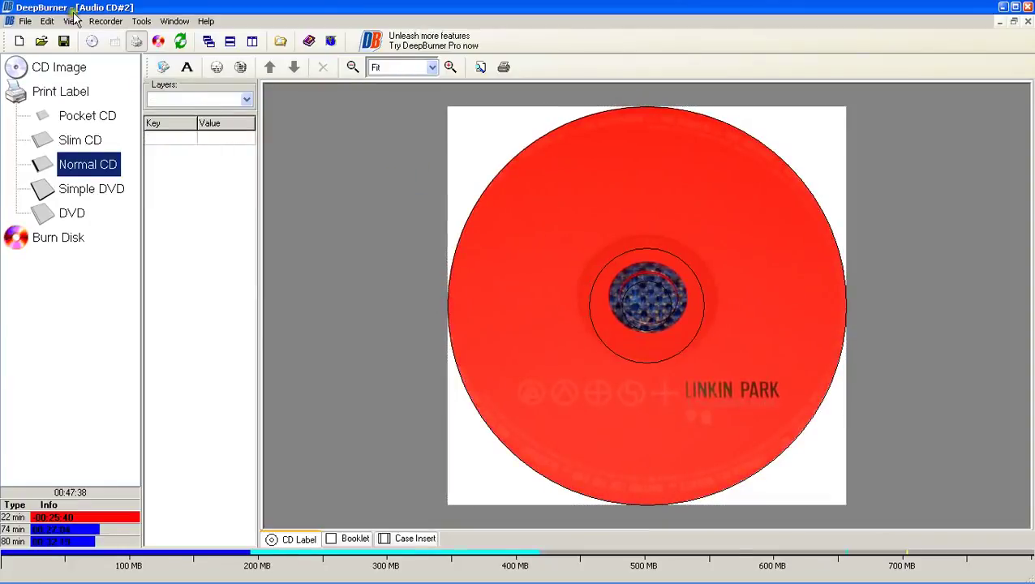
# View the print settings for the CD label and dismiss them without printing
pyautogui.click(53, 92)
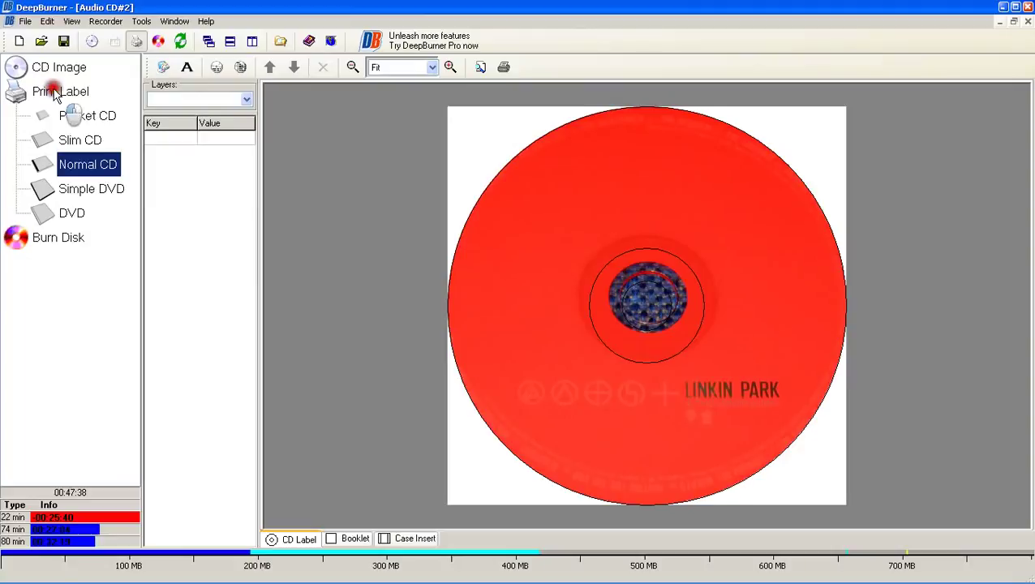
pyautogui.click(24, 21)
pyautogui.click(68, 159)
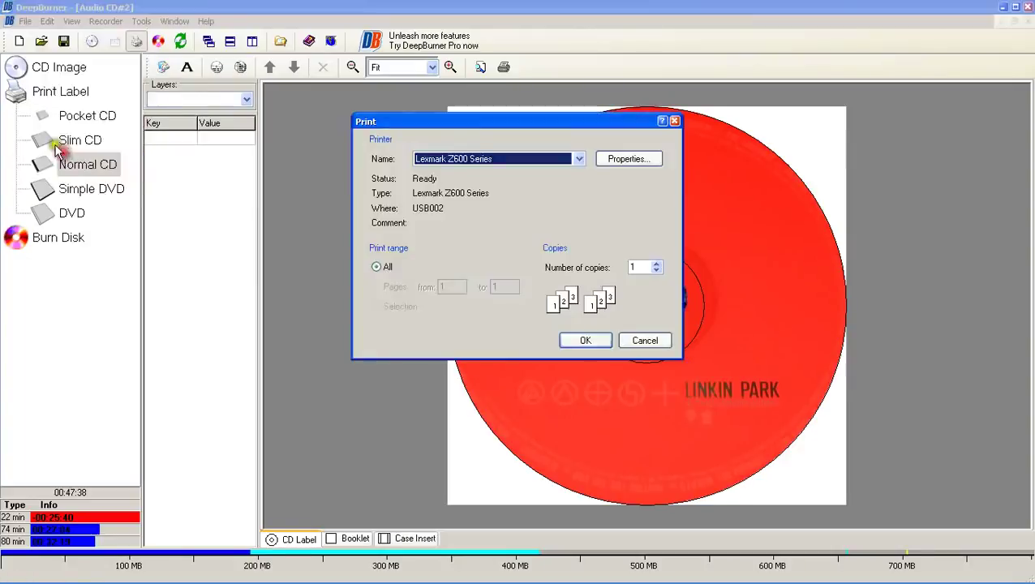
pyautogui.click(647, 339)
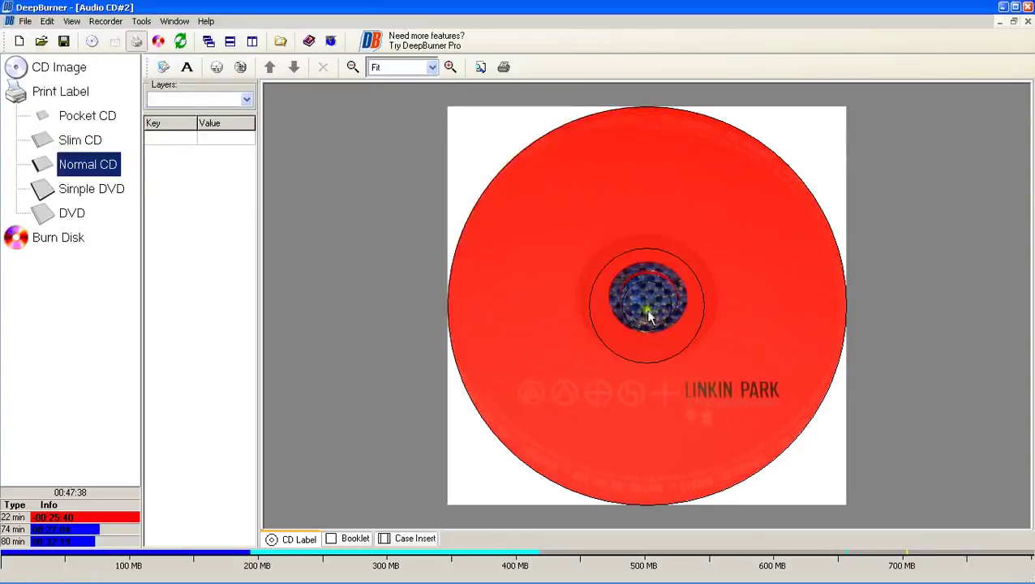
# Add a disc title reading "Title" to the CD label and place it above the centre hole, centred at about X 57, Y 17
pyautogui.click(217, 68)
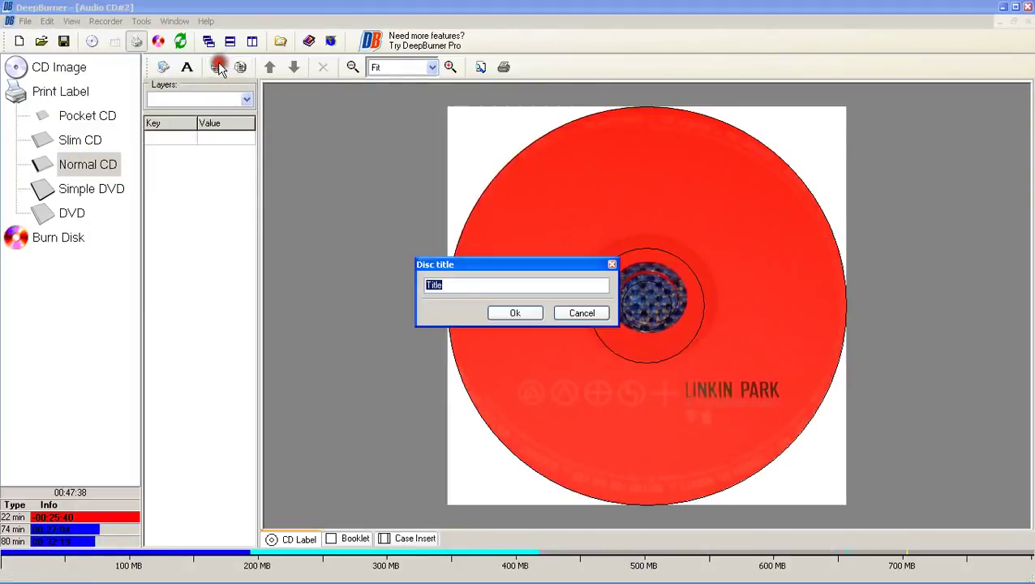
pyautogui.moveTo(676, 203); pyautogui.dragTo(670, 160)
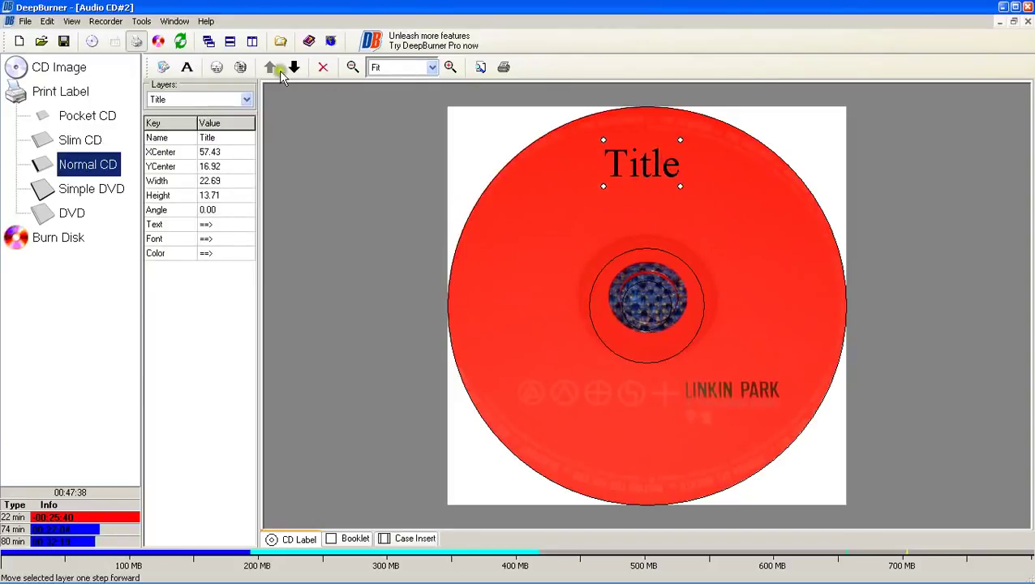
# Add the disc contents track list to the CD label and position it below the title, centred at about X 42, Y 59
pyautogui.click(240, 69)
pyautogui.moveTo(561, 230); pyautogui.dragTo(573, 318)
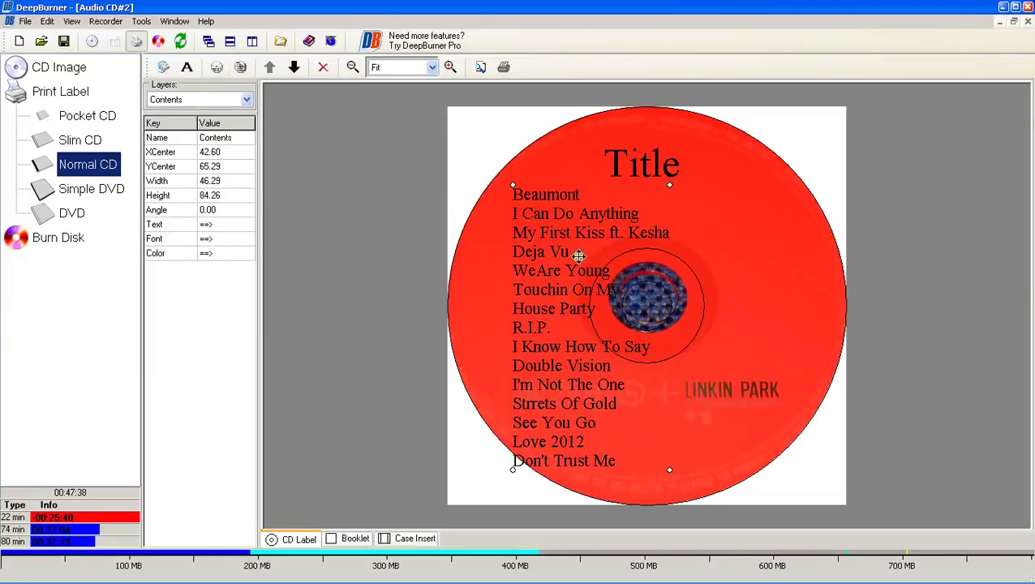
pyautogui.moveTo(601, 369); pyautogui.dragTo(598, 351)
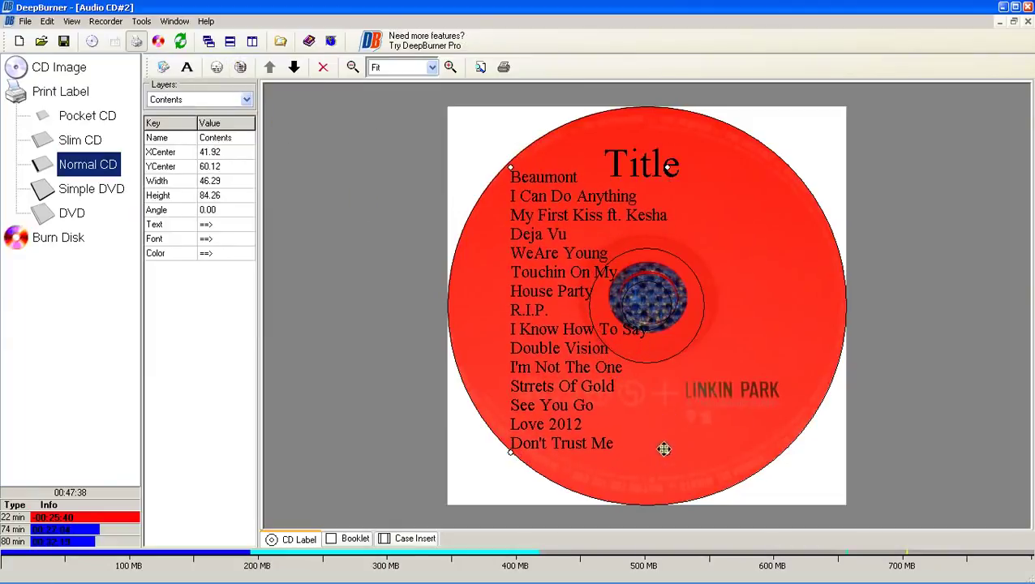
pyautogui.click(633, 426)
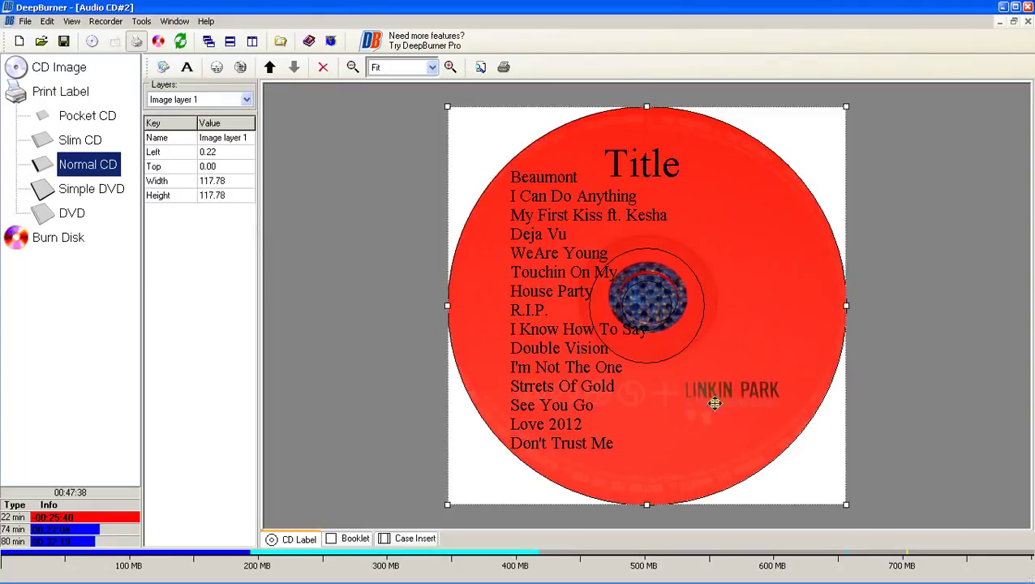
pyautogui.click(550, 353)
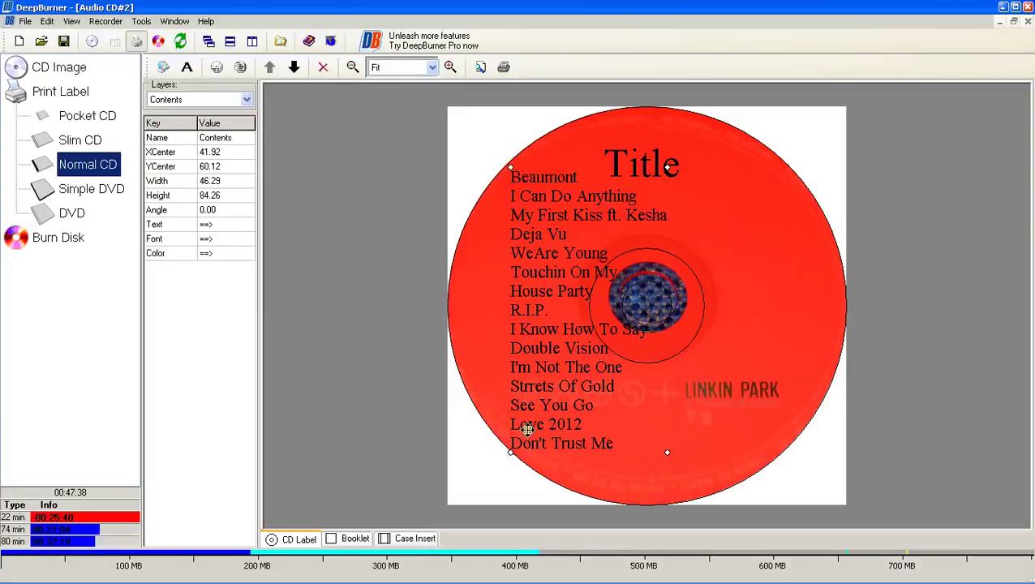
pyautogui.moveTo(533, 436)
pyautogui.mouseDown()
pyautogui.moveTo(565, 431)
pyautogui.moveTo(541, 430)
pyautogui.mouseUp()
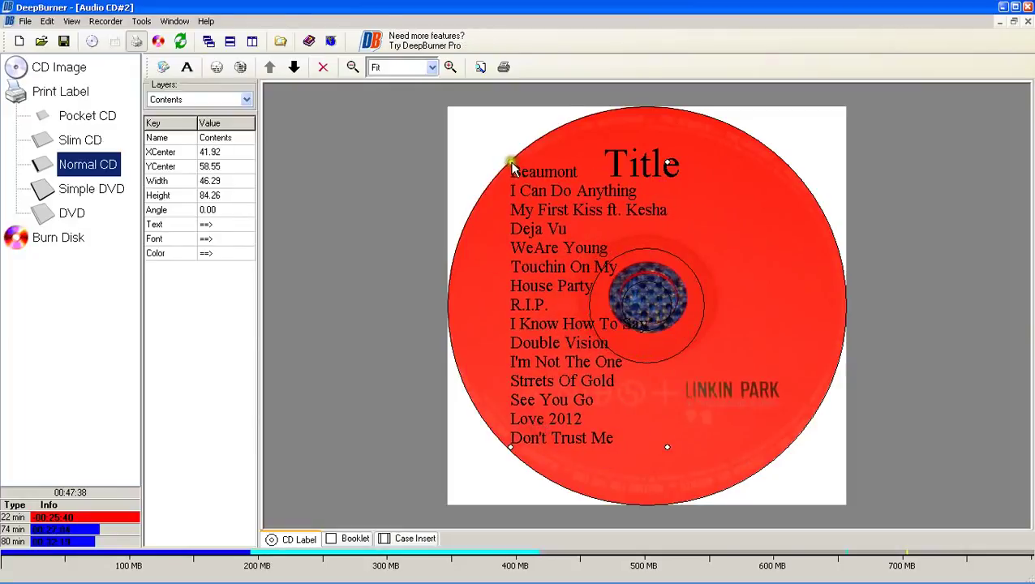